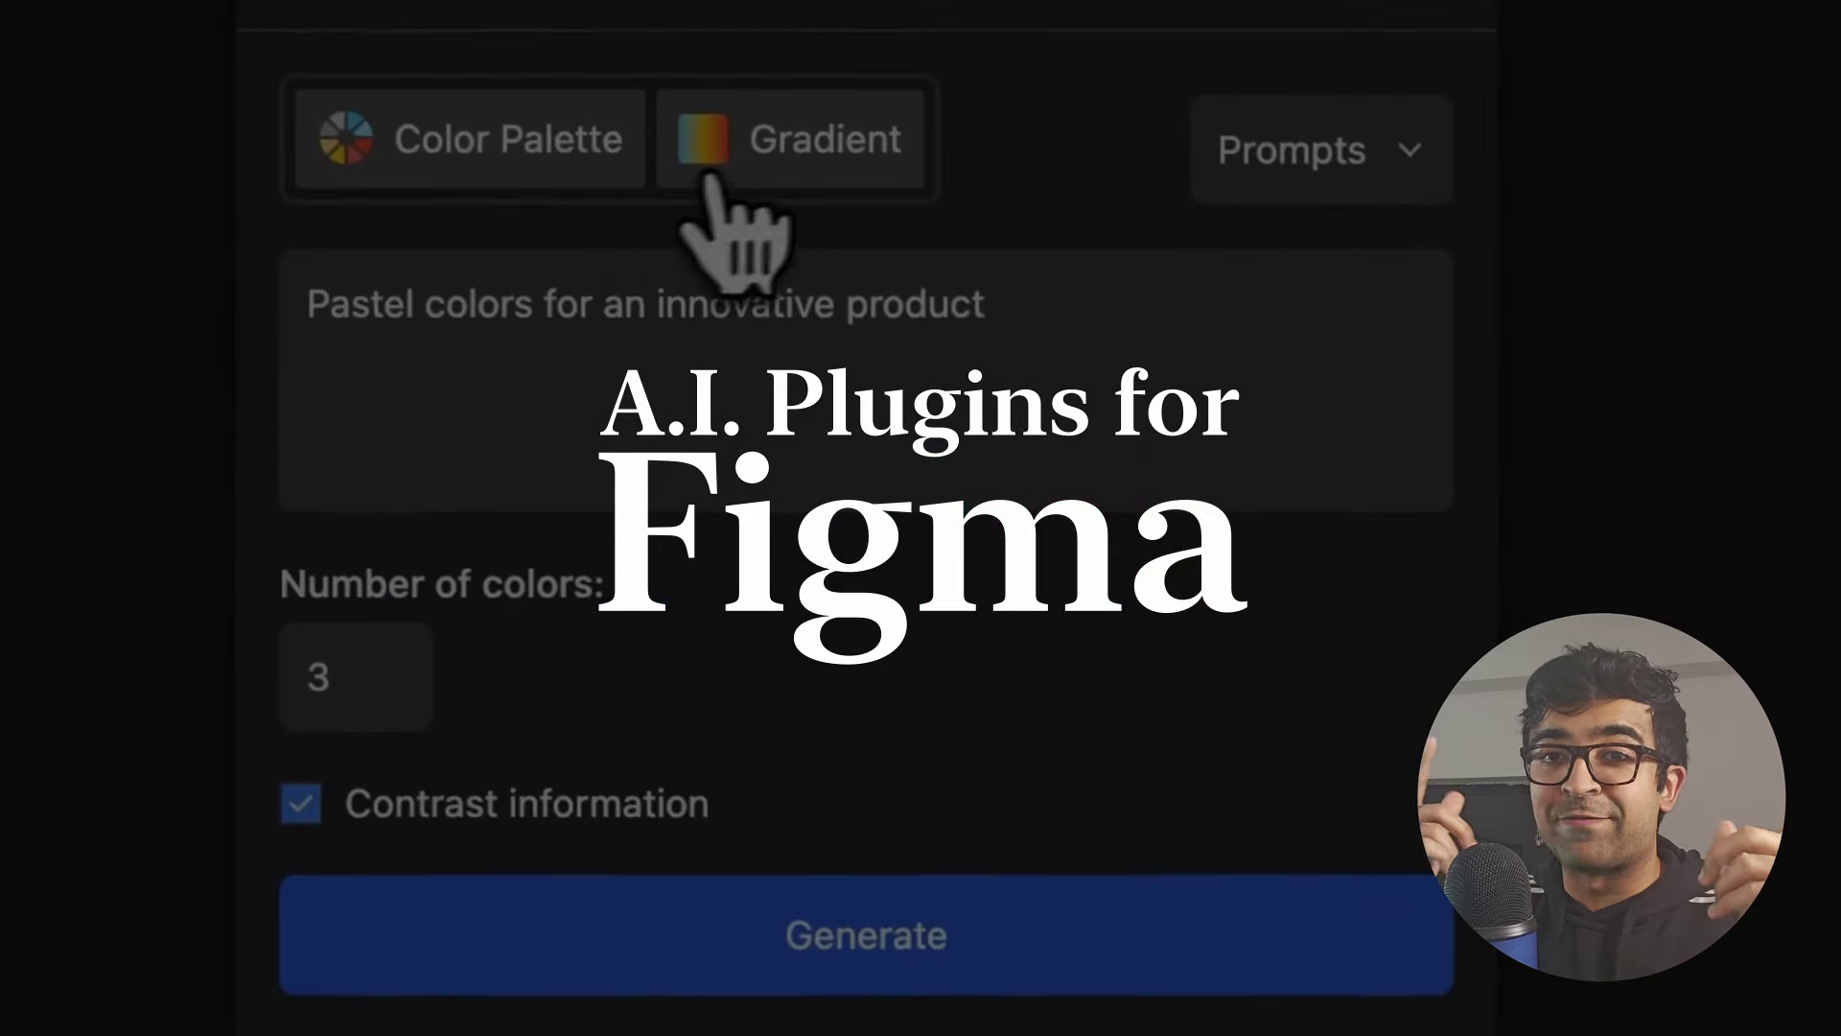
Step: Open the adamfard studio's Community page listing its UXpilot AI plugins and resources
{"action": "left_click", "coordinate": [728, 168]}
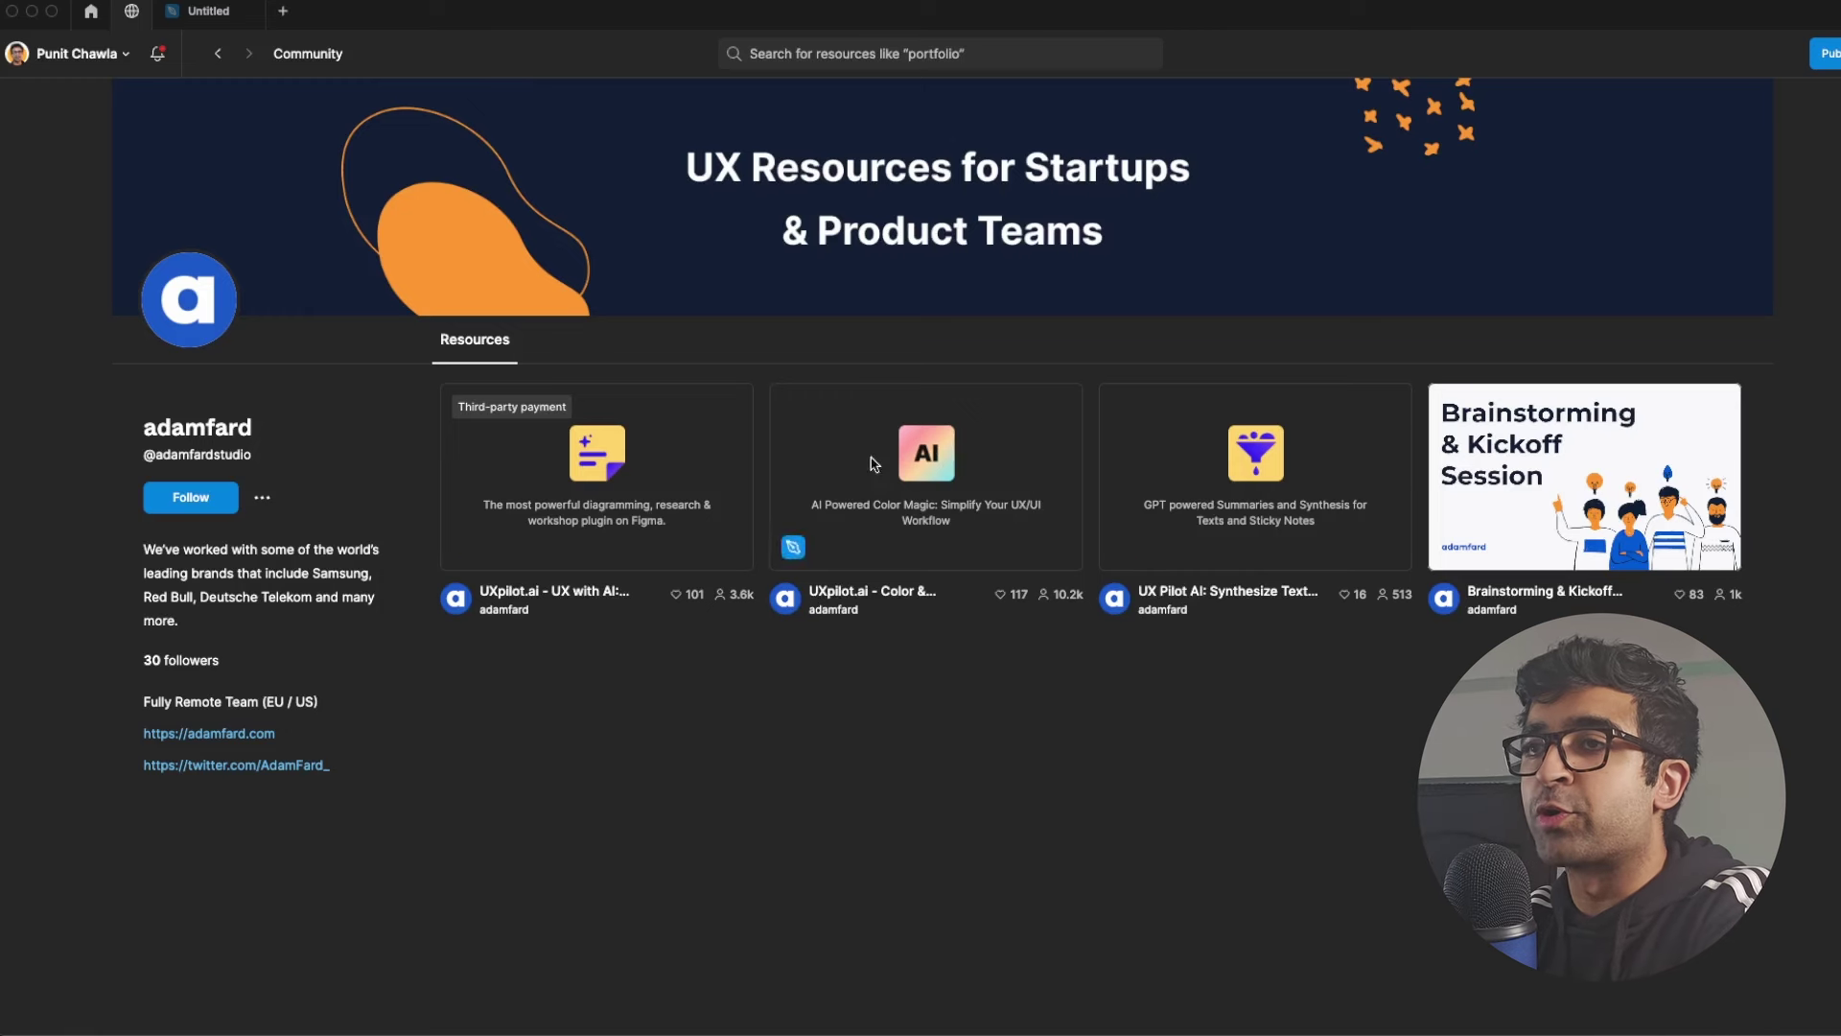
Step: Open the UXpilot.ai – UX with AI plugin page and bring up its Recent files list
{"action": "left_click", "coordinate": [585, 472]}
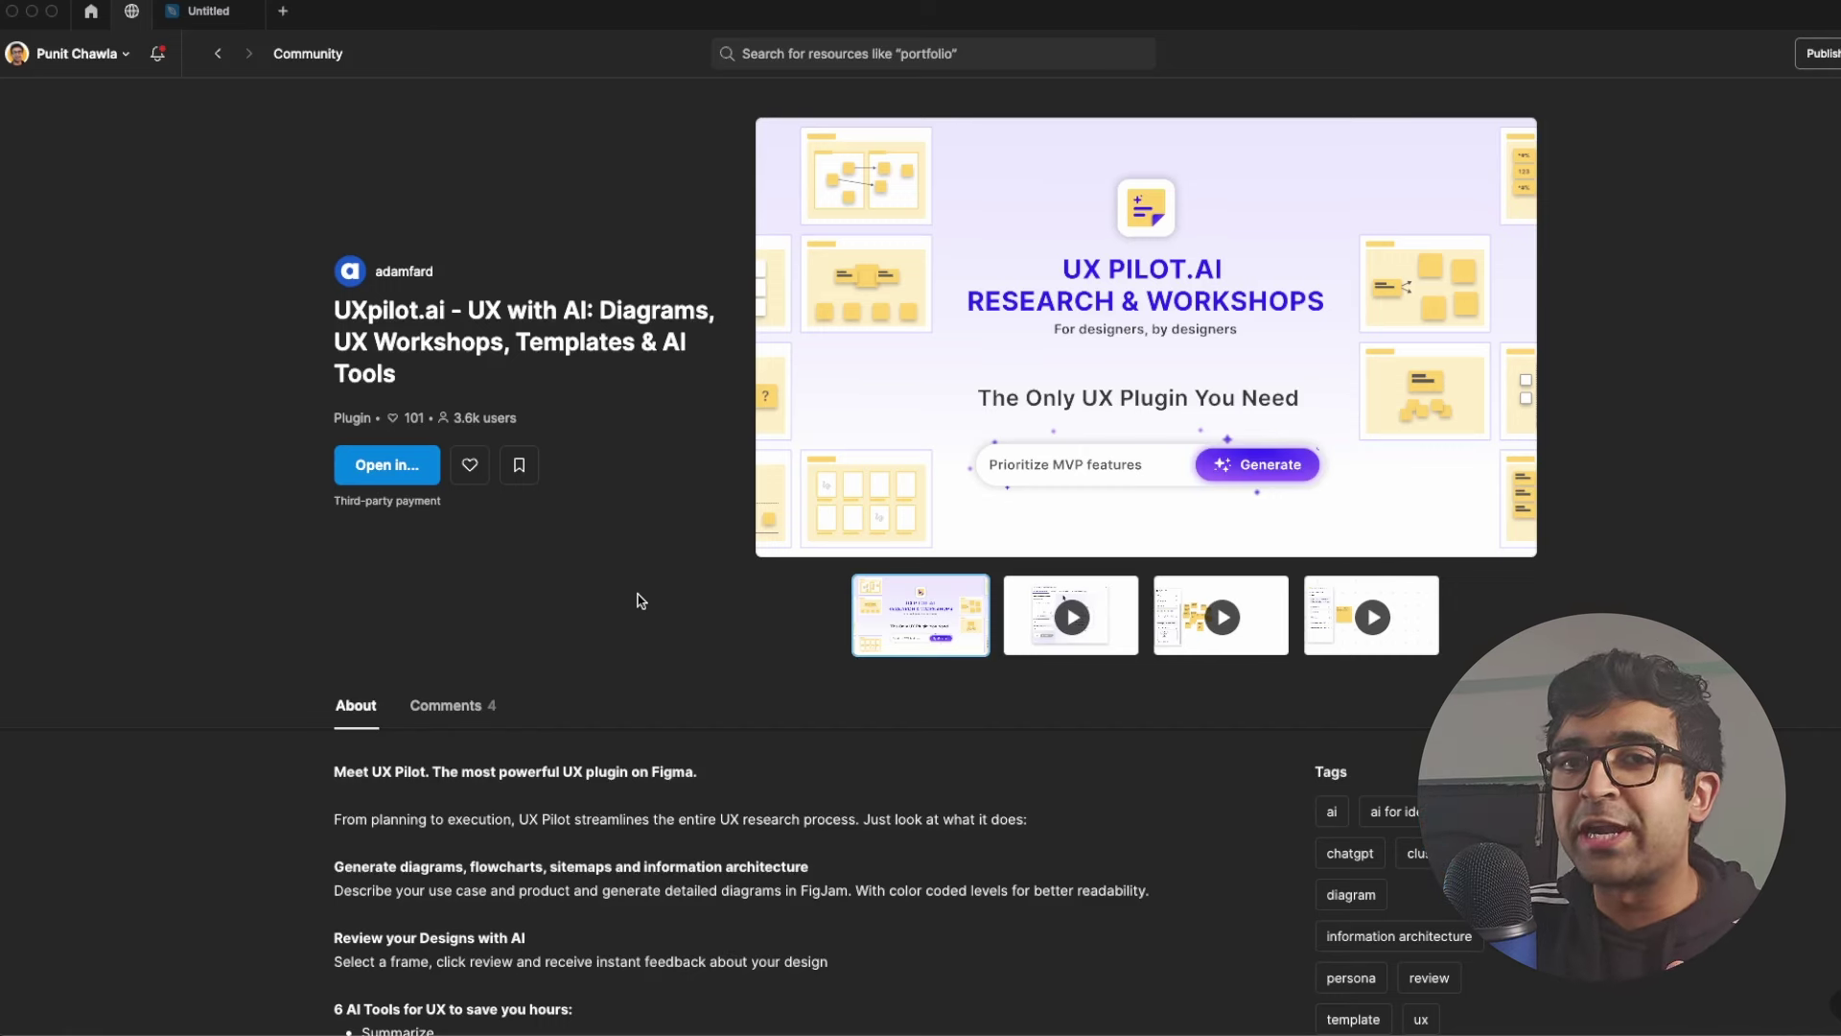
{"action": "left_click", "coordinate": [387, 464]}
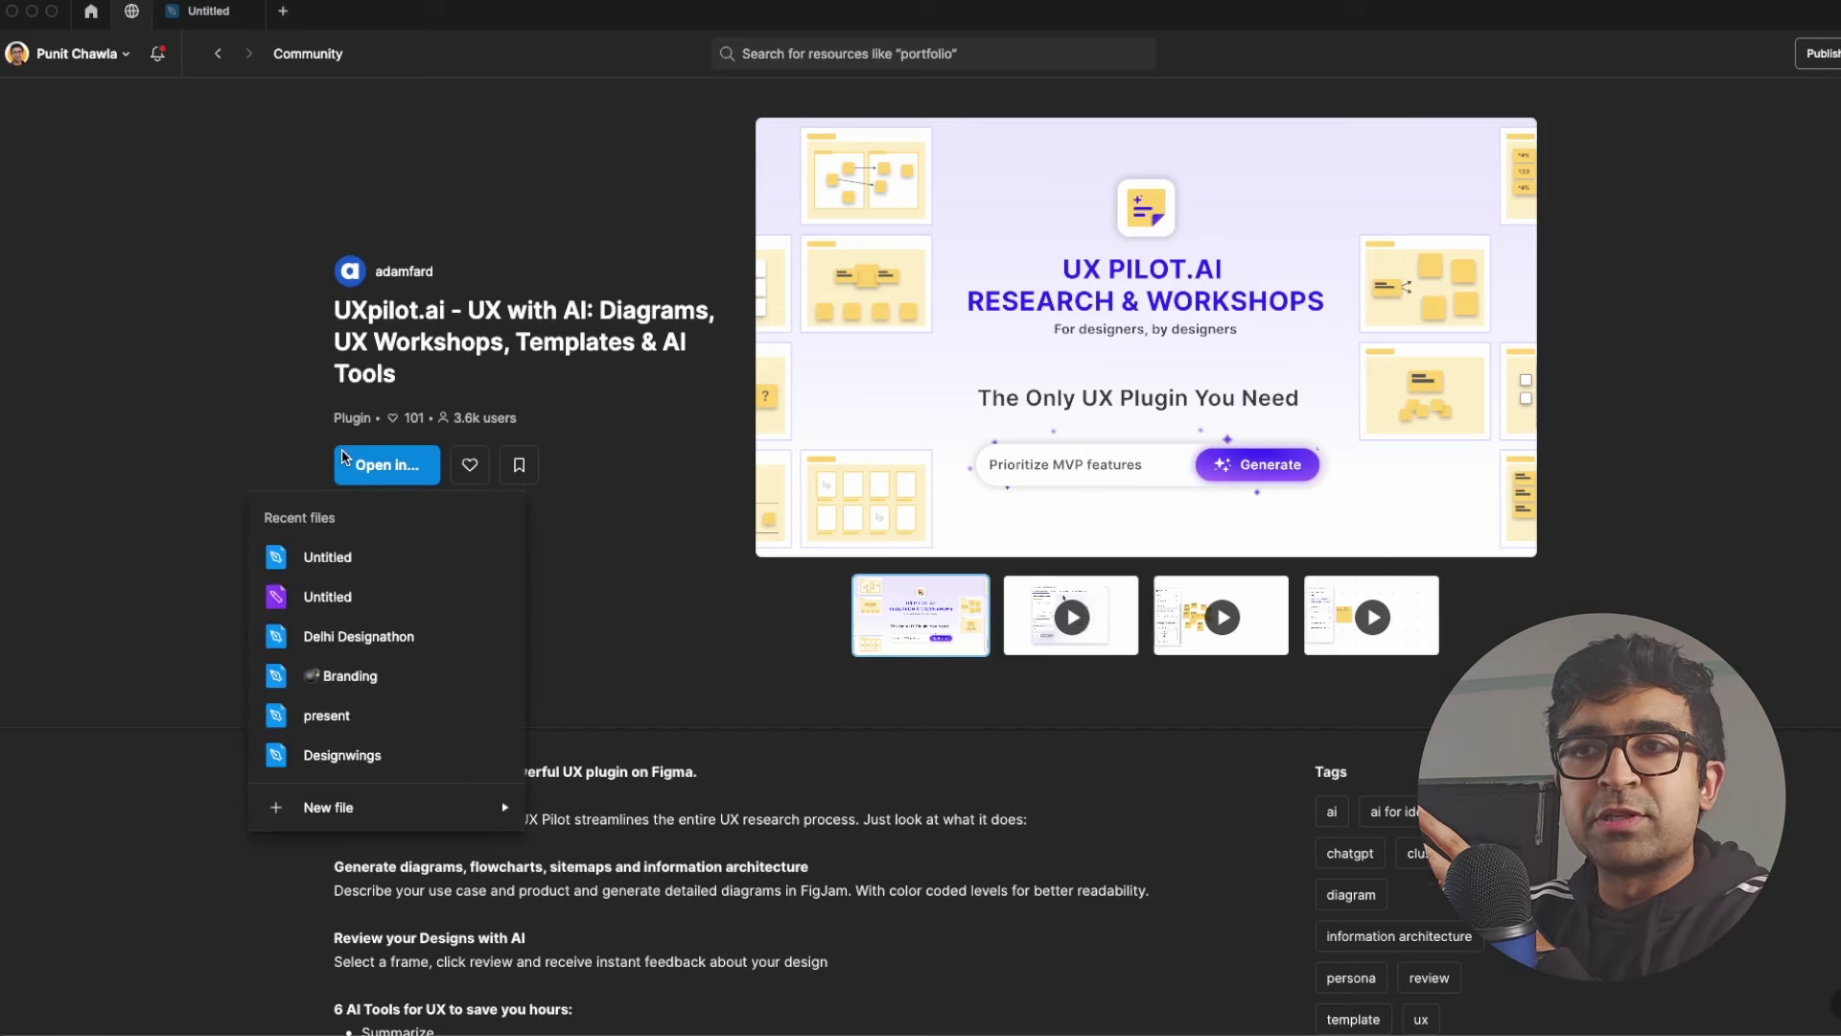
Step: Run UXpilot in Untitled and generate a 1-hour, 5-participant urban mobility dashboard usability workshop
{"action": "left_click", "coordinate": [307, 581]}
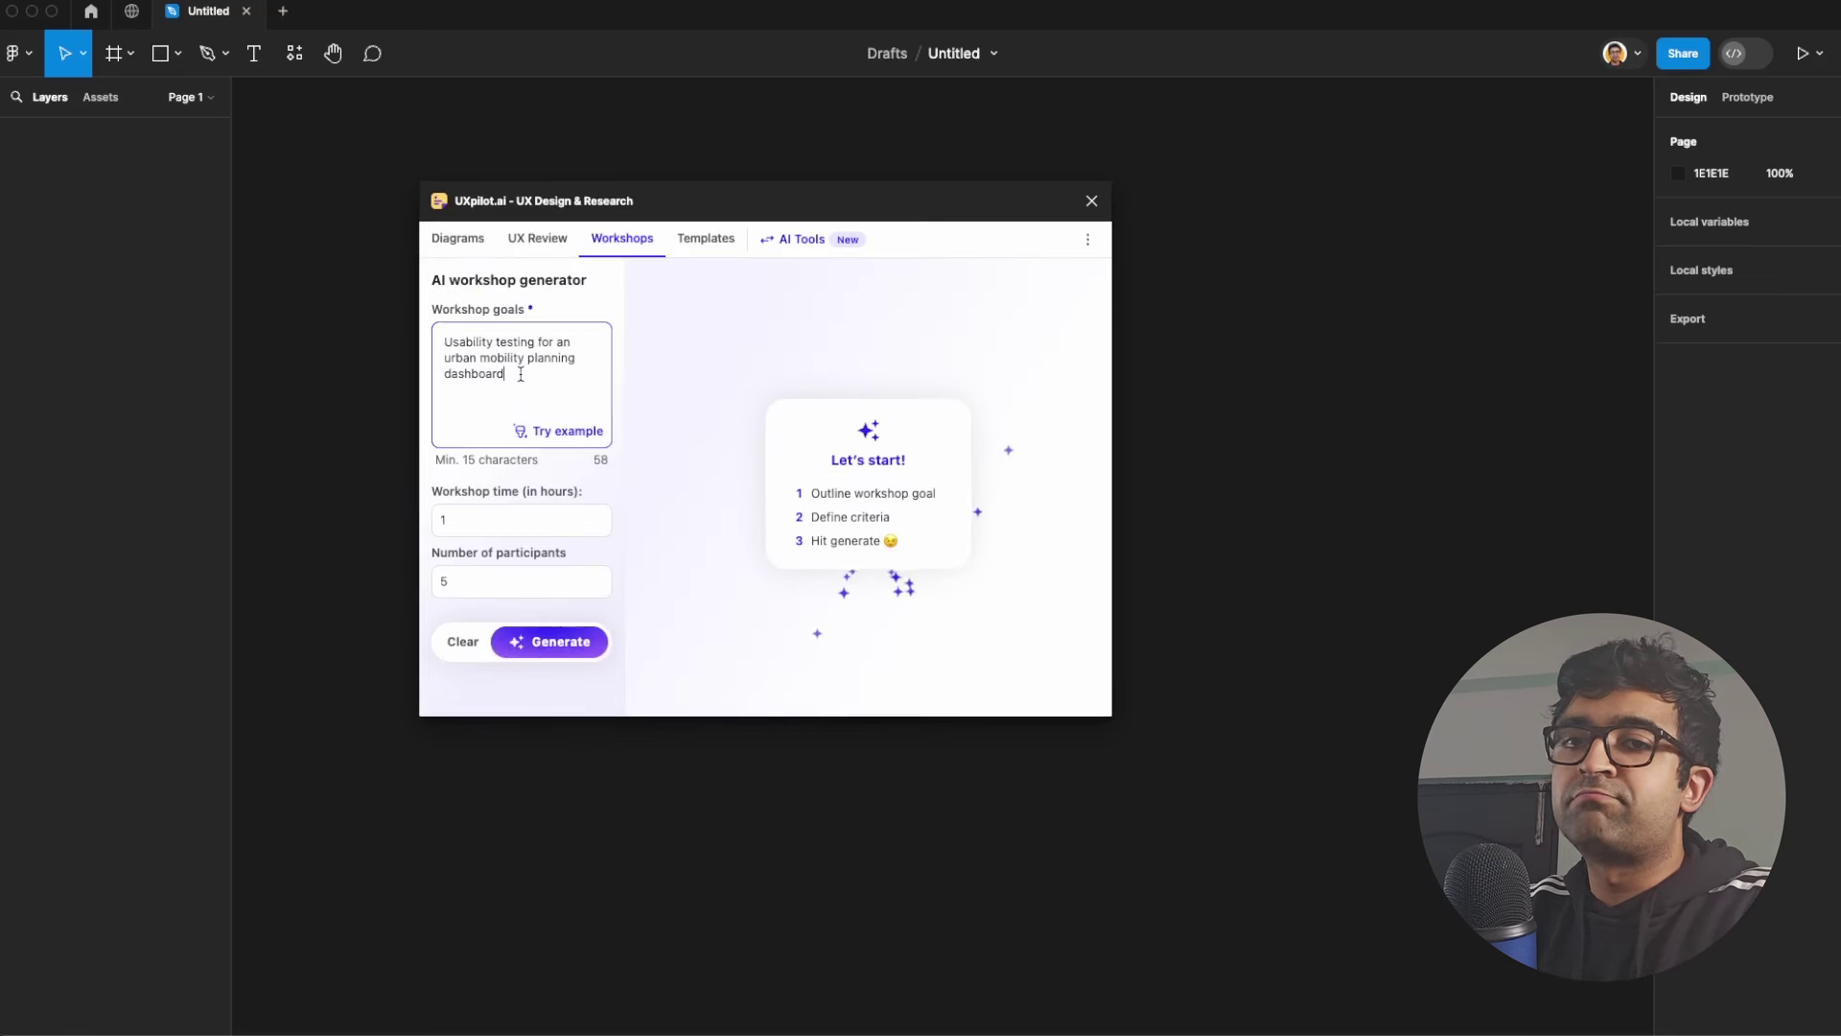
{"action": "left_click", "coordinate": [621, 247]}
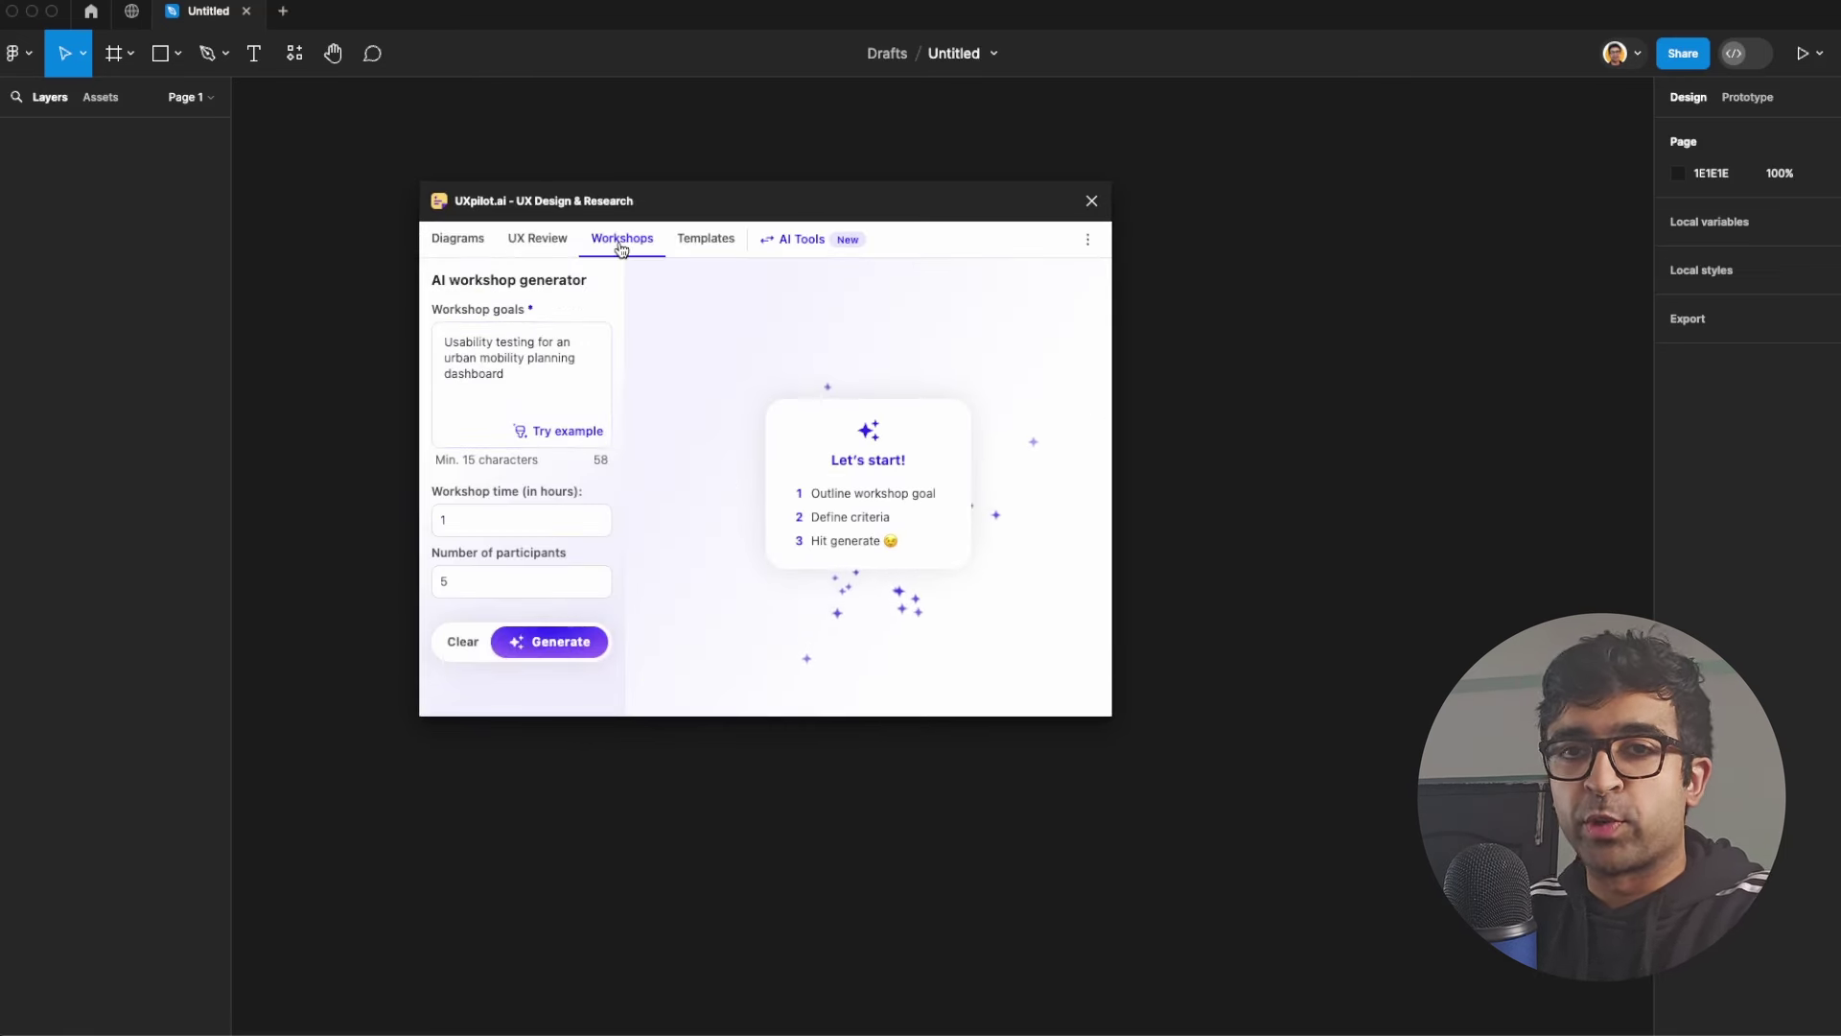
{"action": "left_click", "coordinate": [462, 517]}
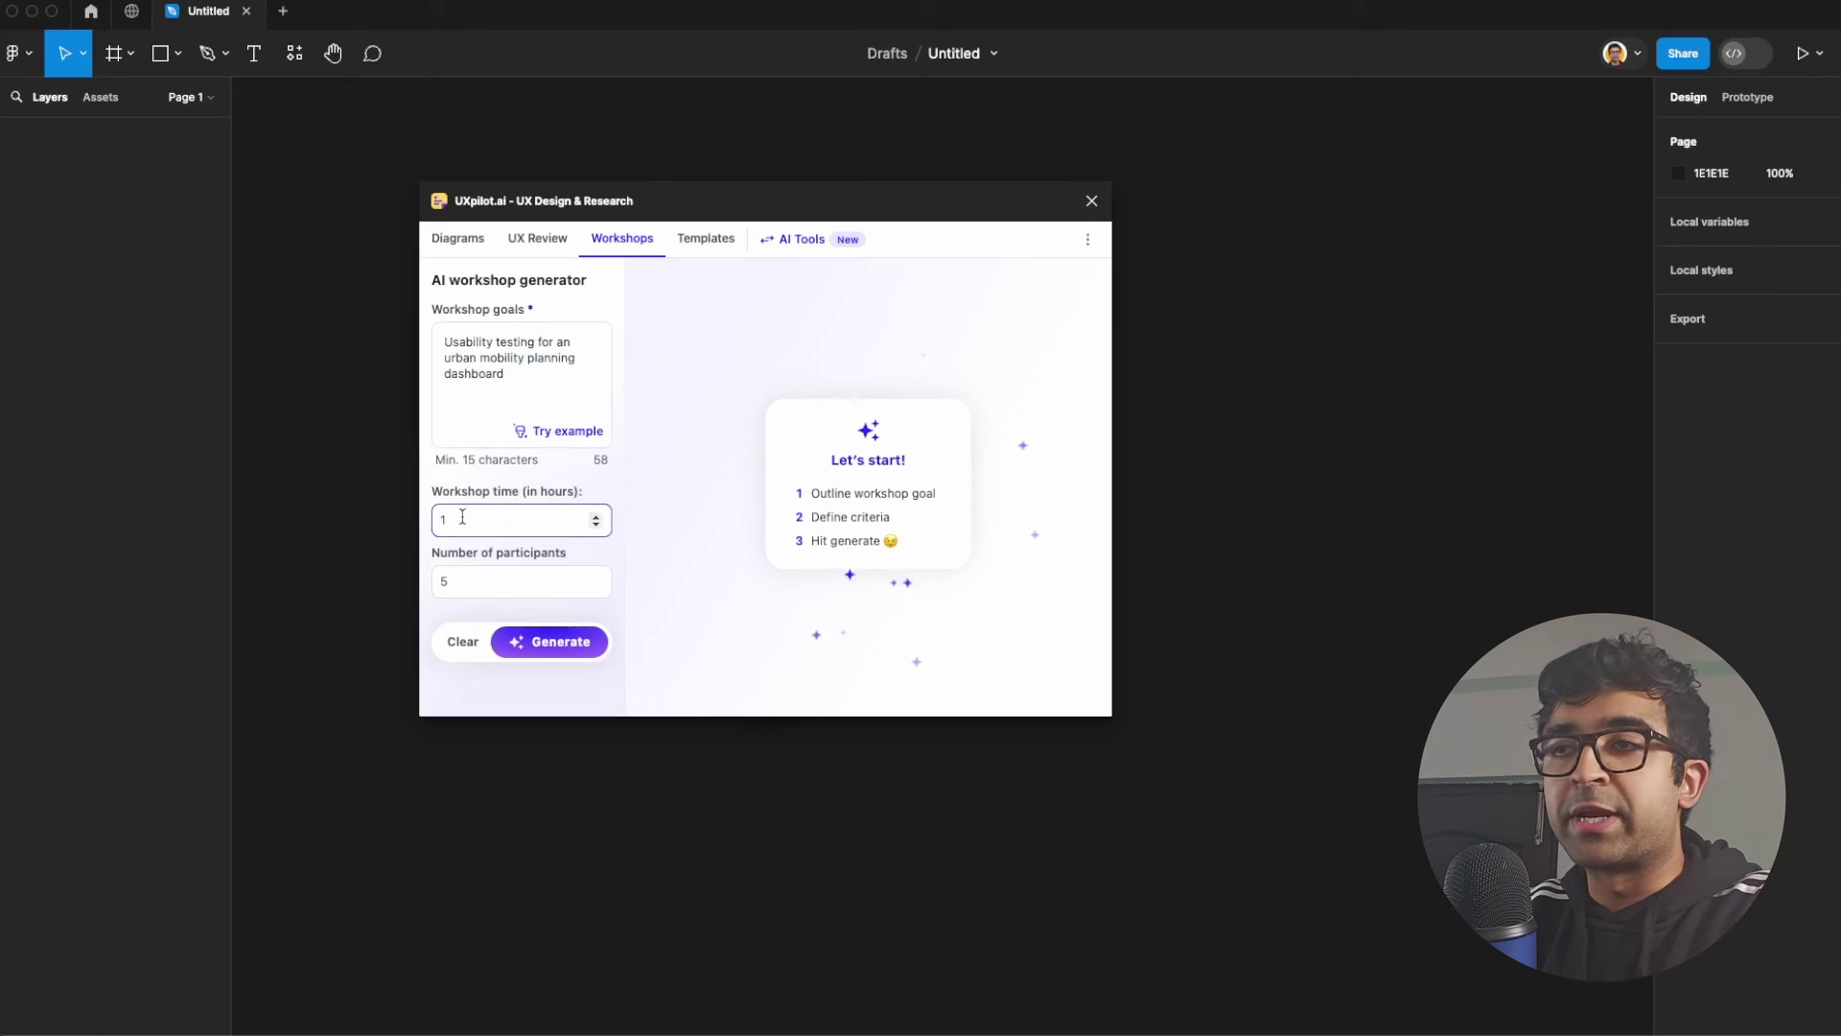
{"action": "left_click", "coordinate": [562, 653]}
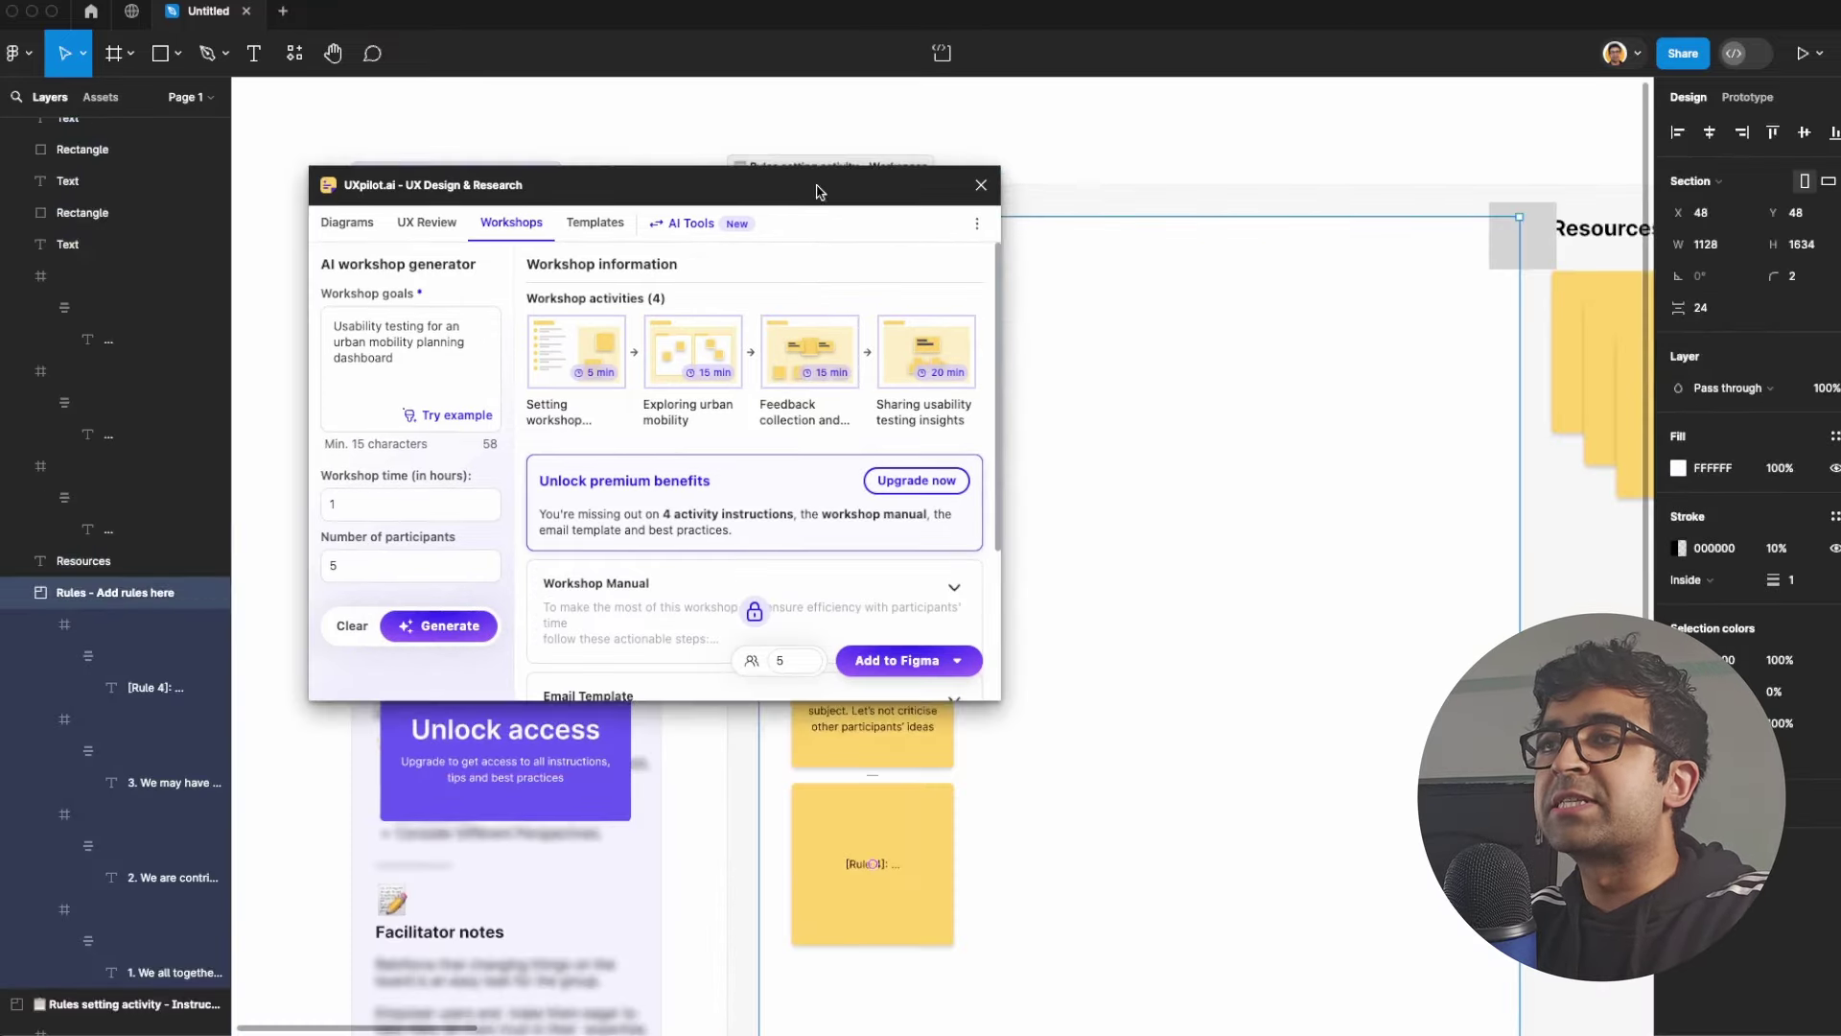
Step: Move the plugin window aside and inspect the first rule's text on the Rules sticky notes
{"action": "left_click_drag", "start_coordinate": [818, 189], "coordinate": [509, 212]}
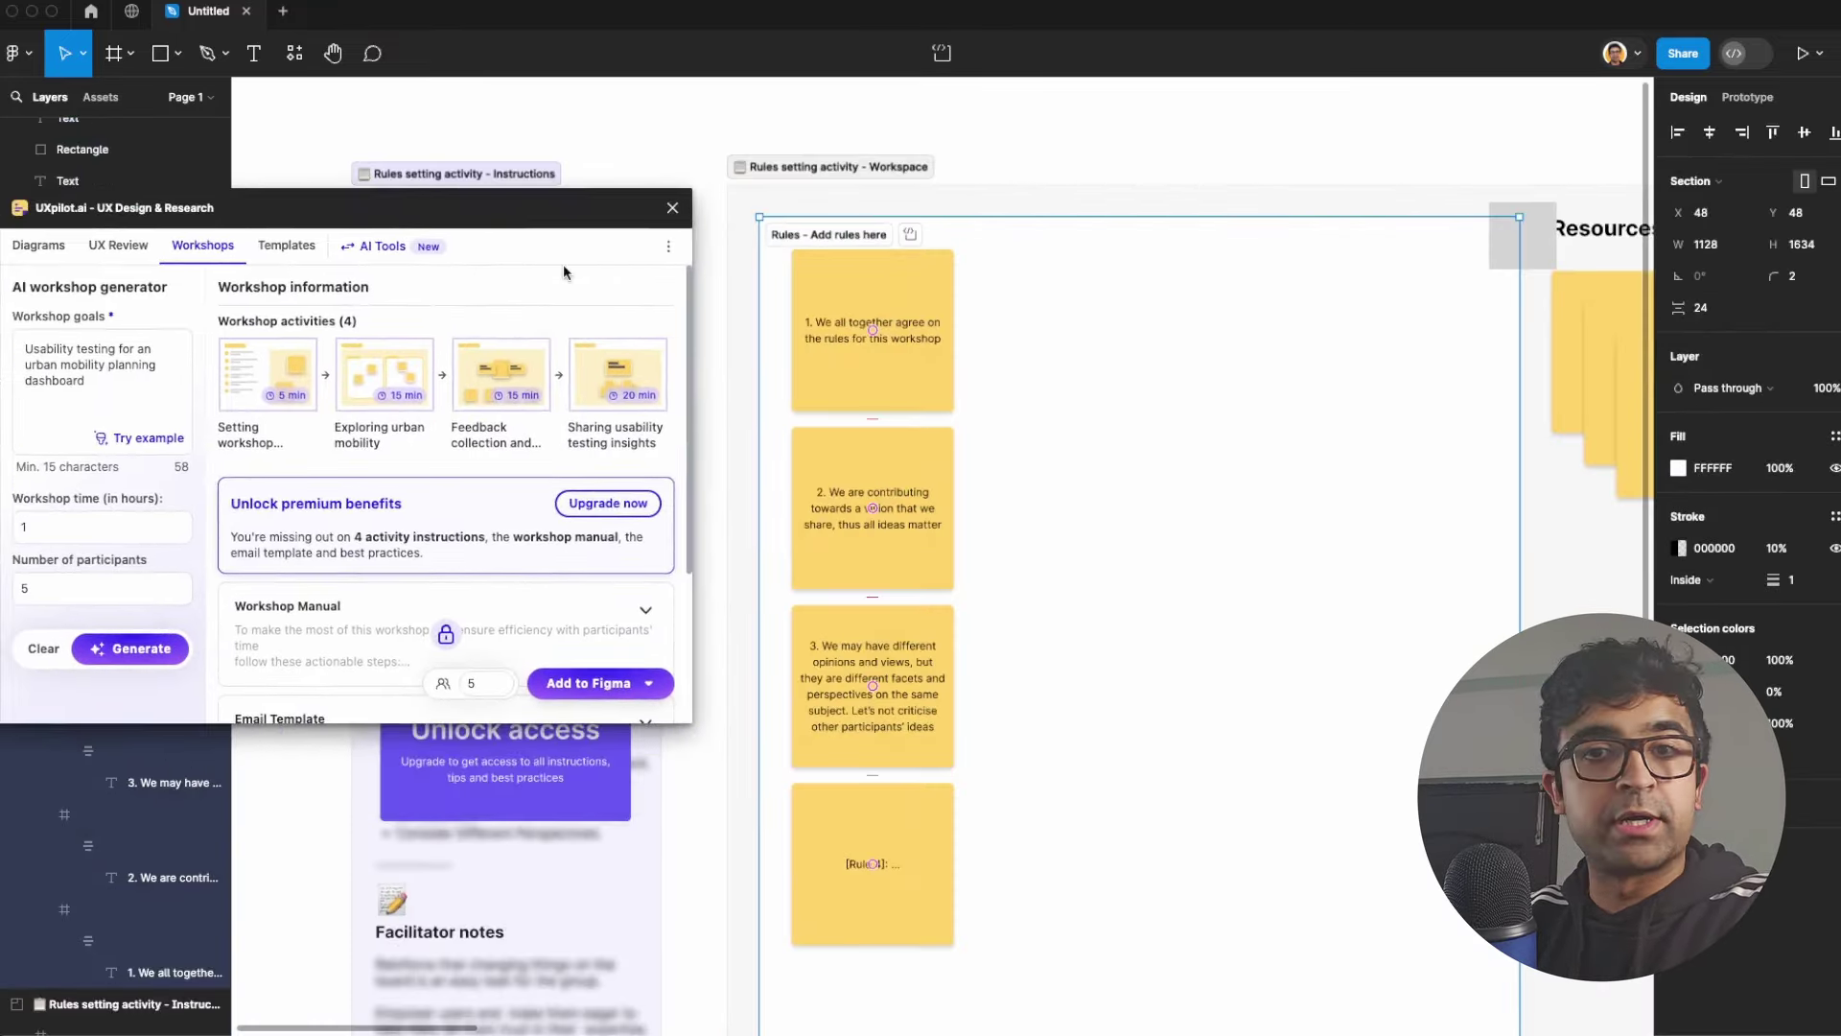
{"action": "left_click", "coordinate": [1105, 372]}
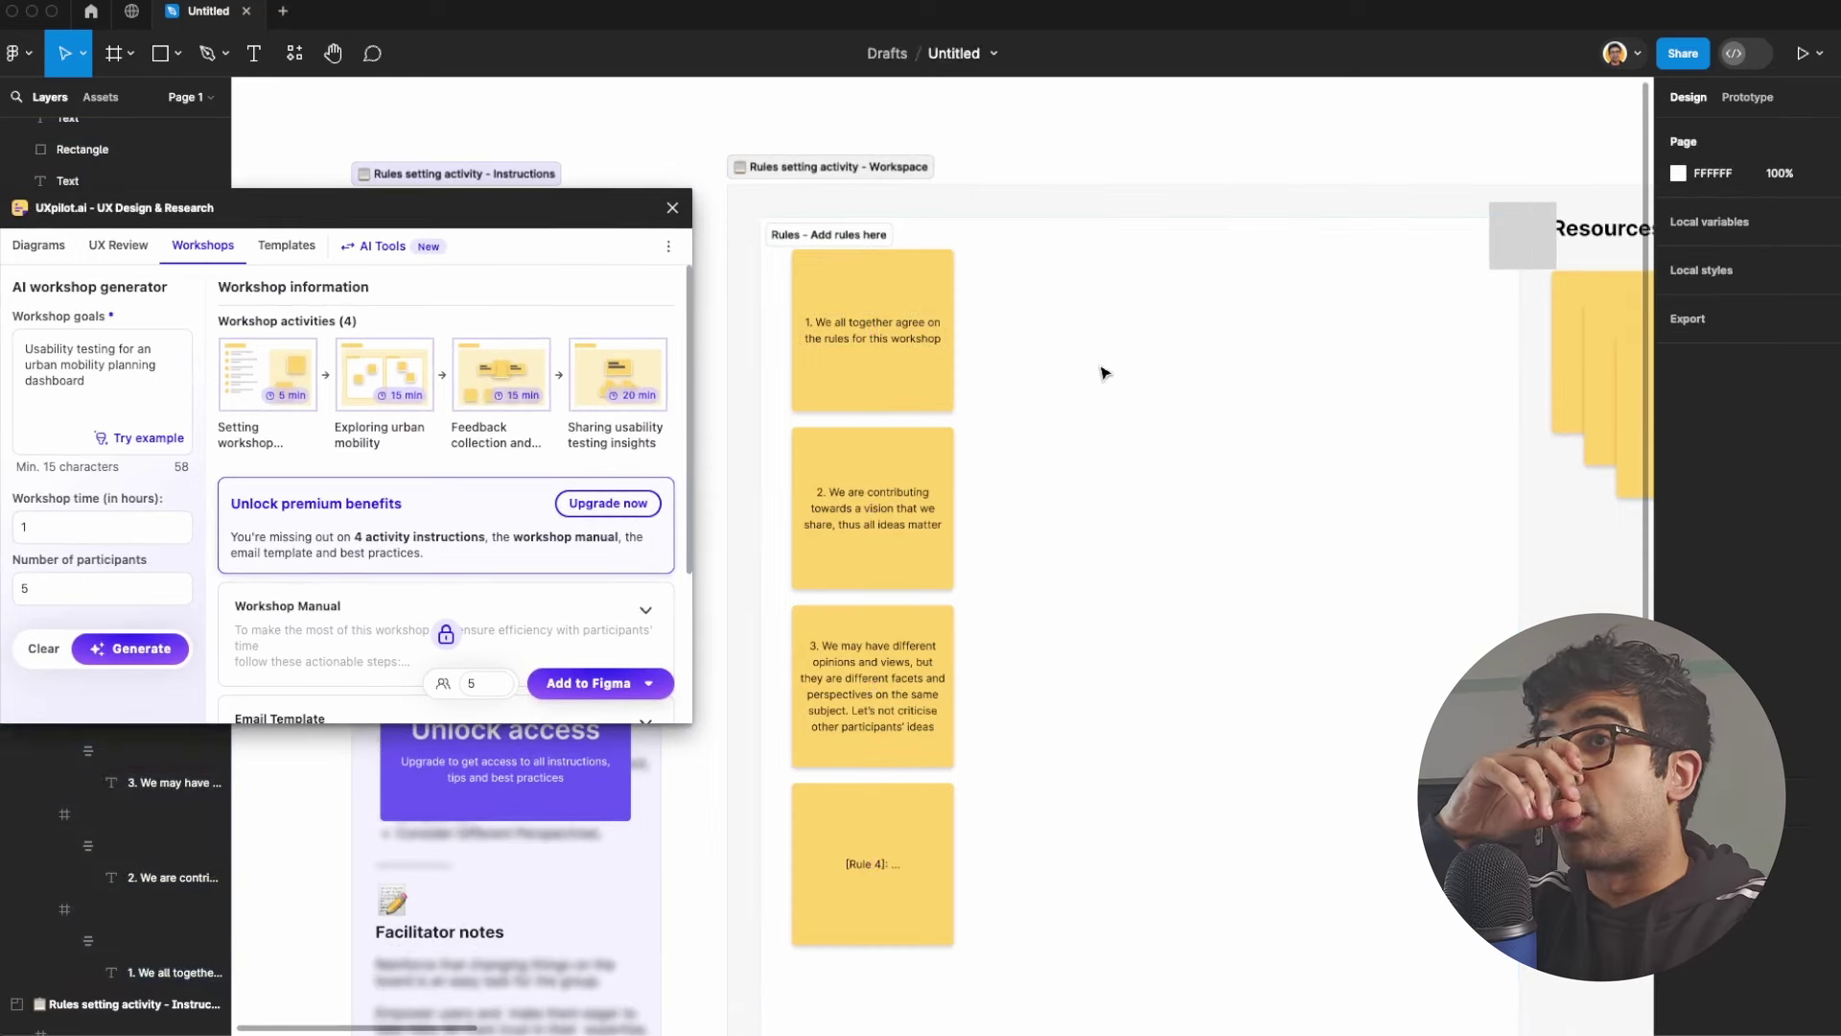
{"action": "scroll", "coordinate": [997, 374], "scroll_direction": "up", "scroll_amount": 3}
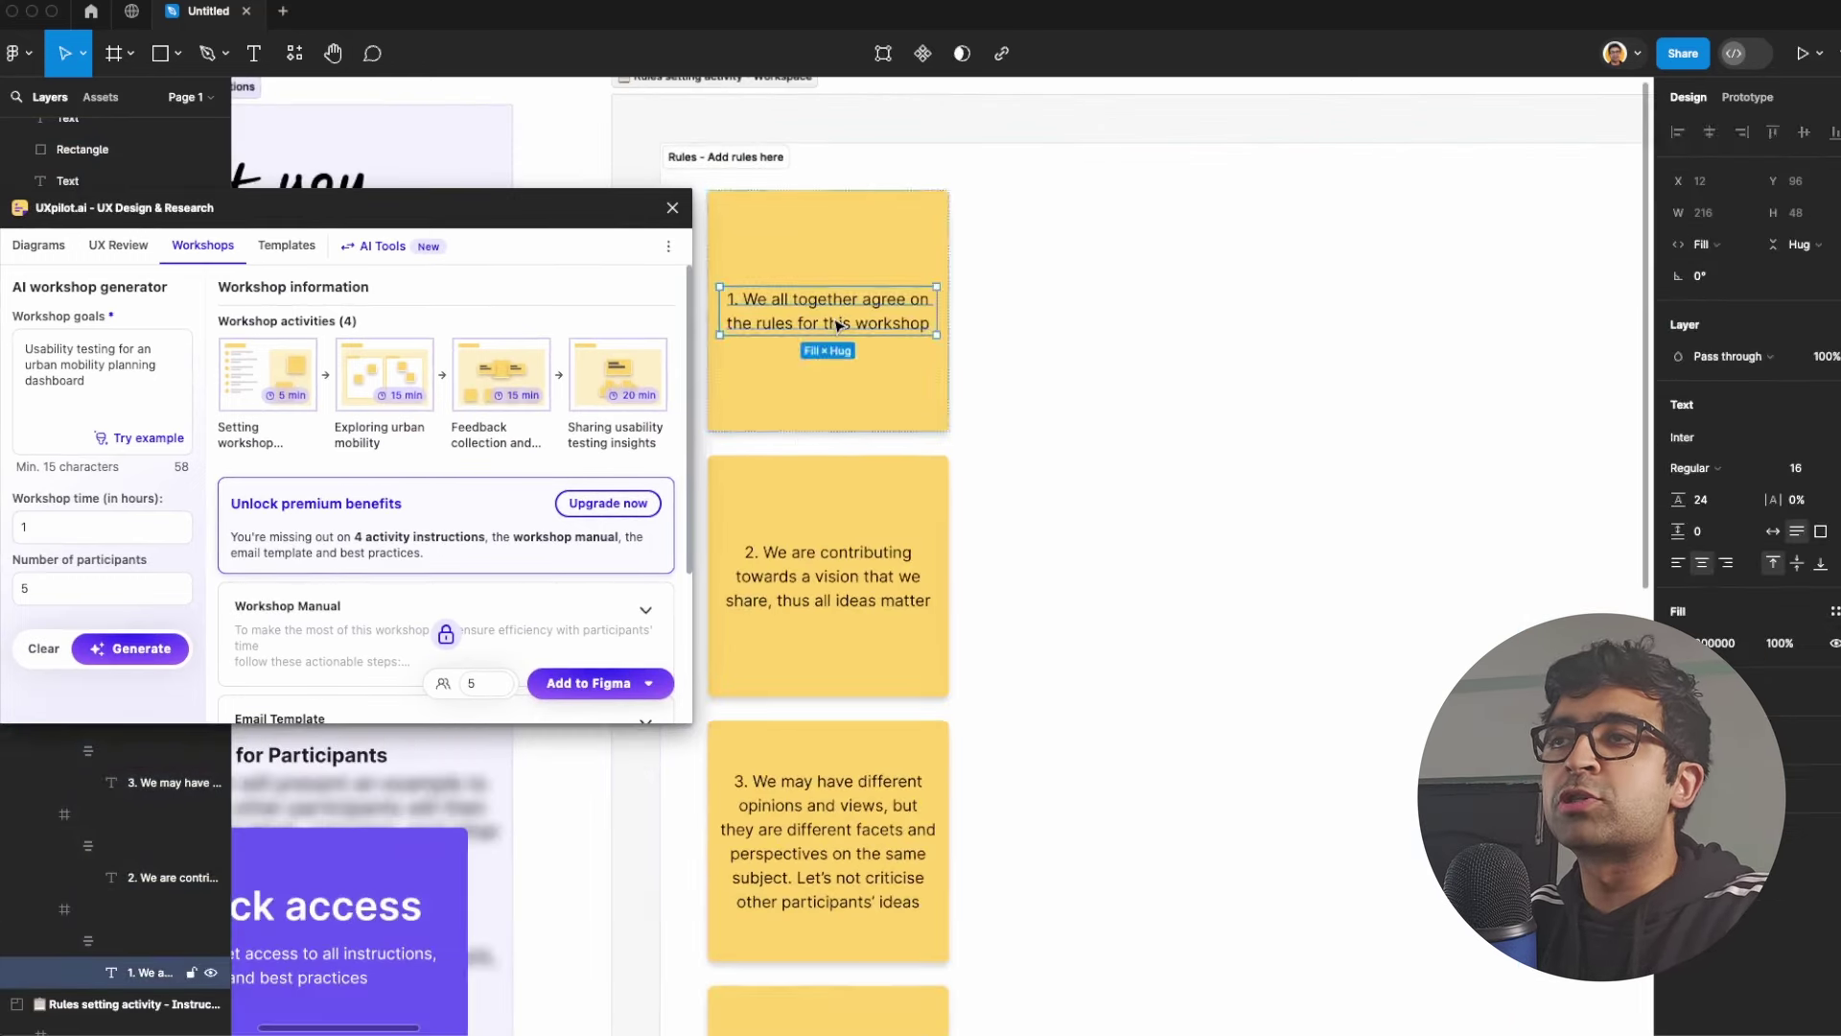
{"action": "double_click", "coordinate": [907, 327]}
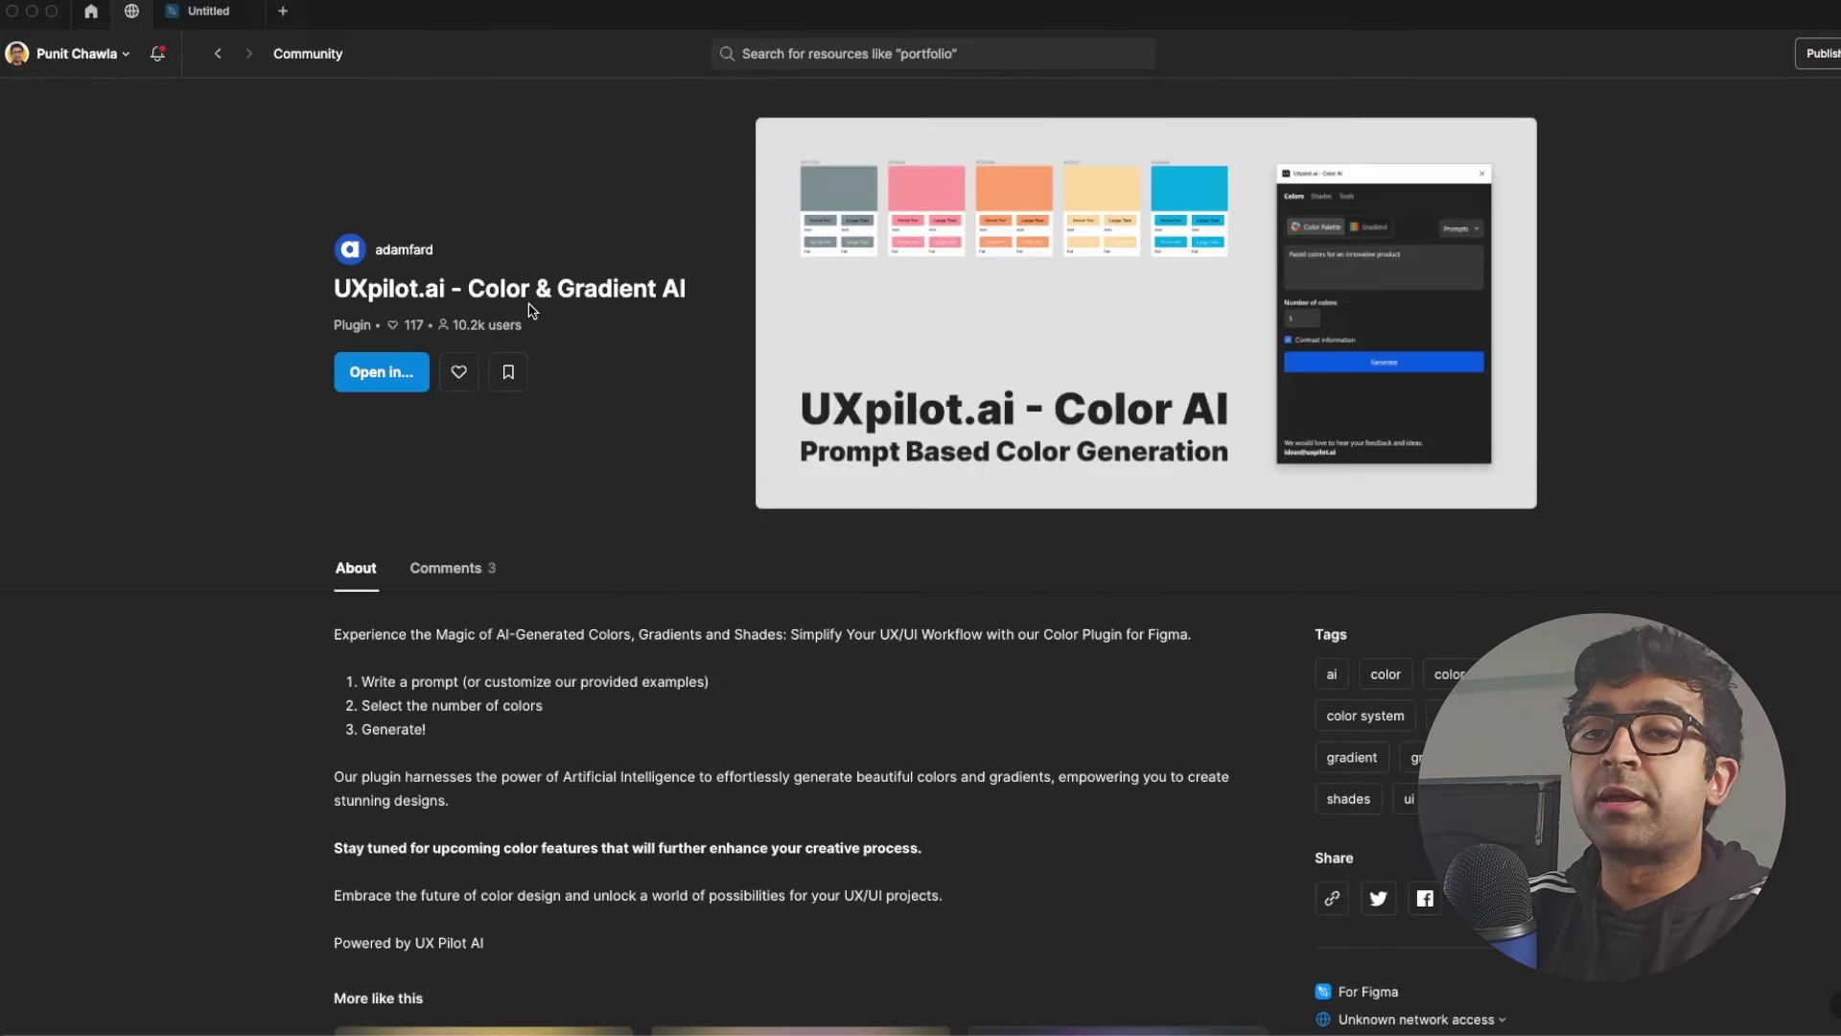
Step: Run the Color & Gradient AI plugin in the Untitled file and browse its tool tabs
{"action": "left_click", "coordinate": [401, 384]}
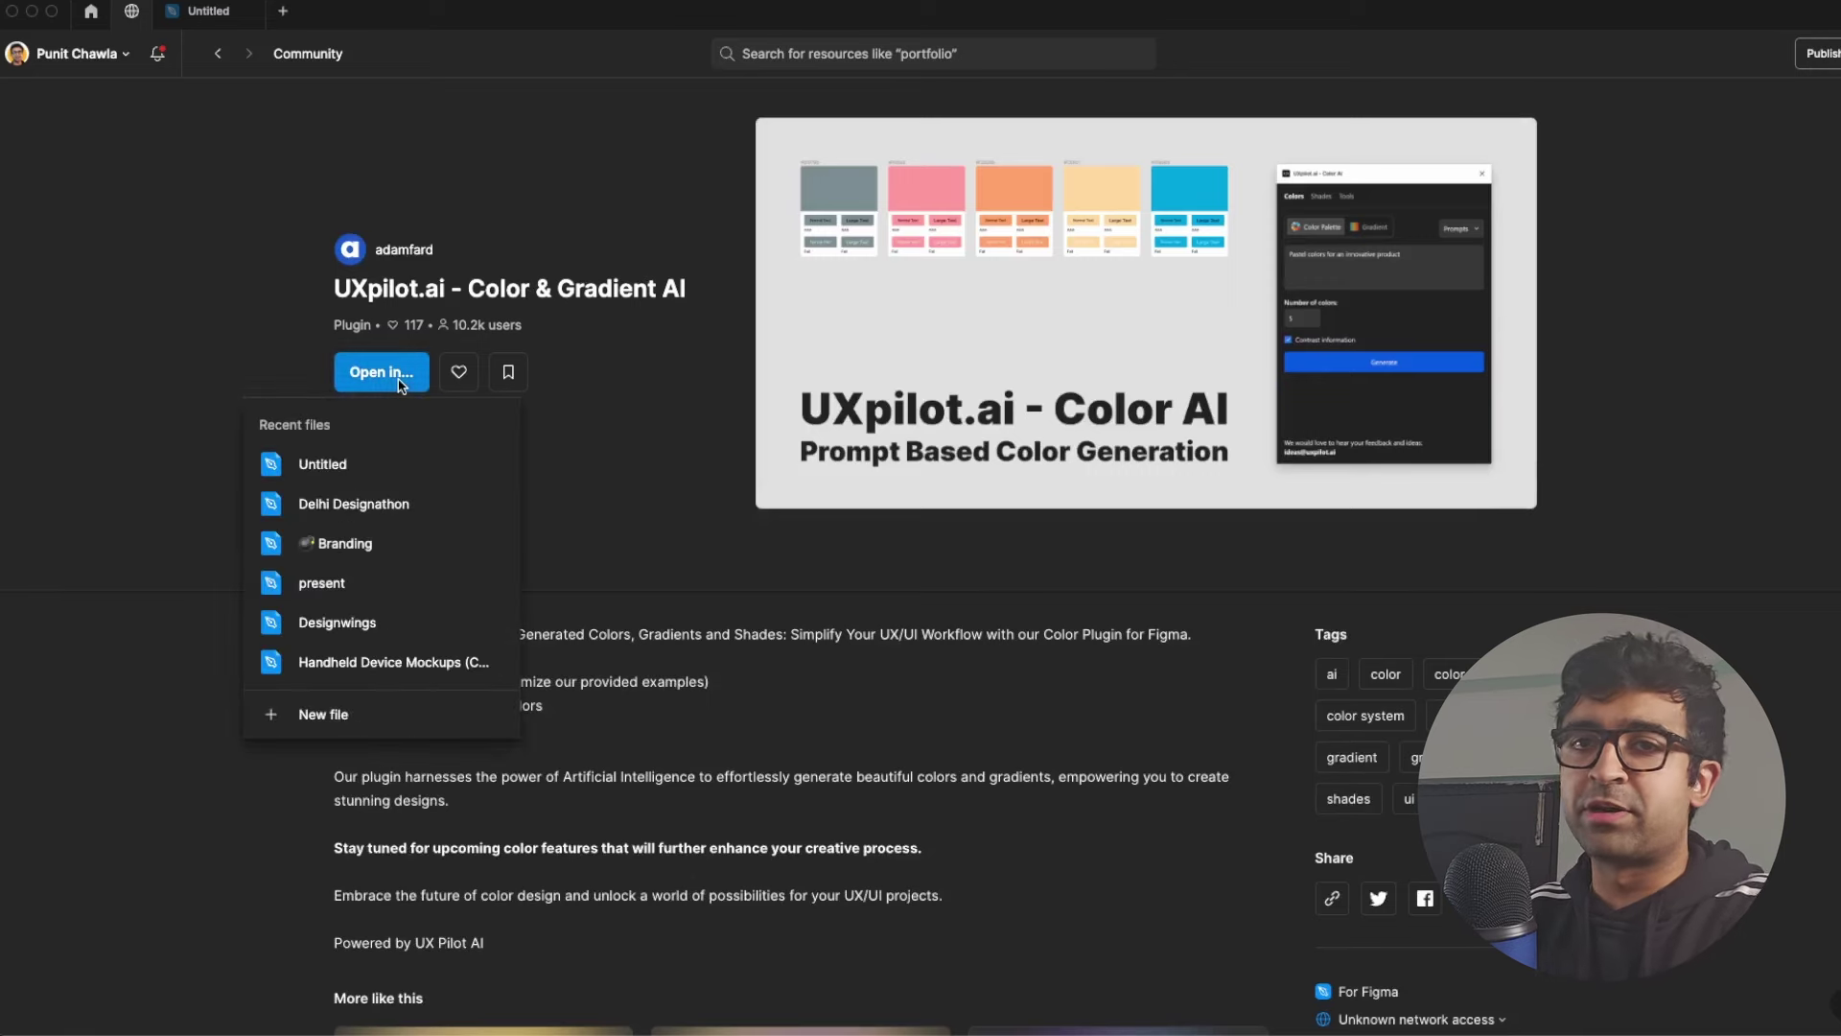
{"action": "left_click", "coordinate": [294, 472]}
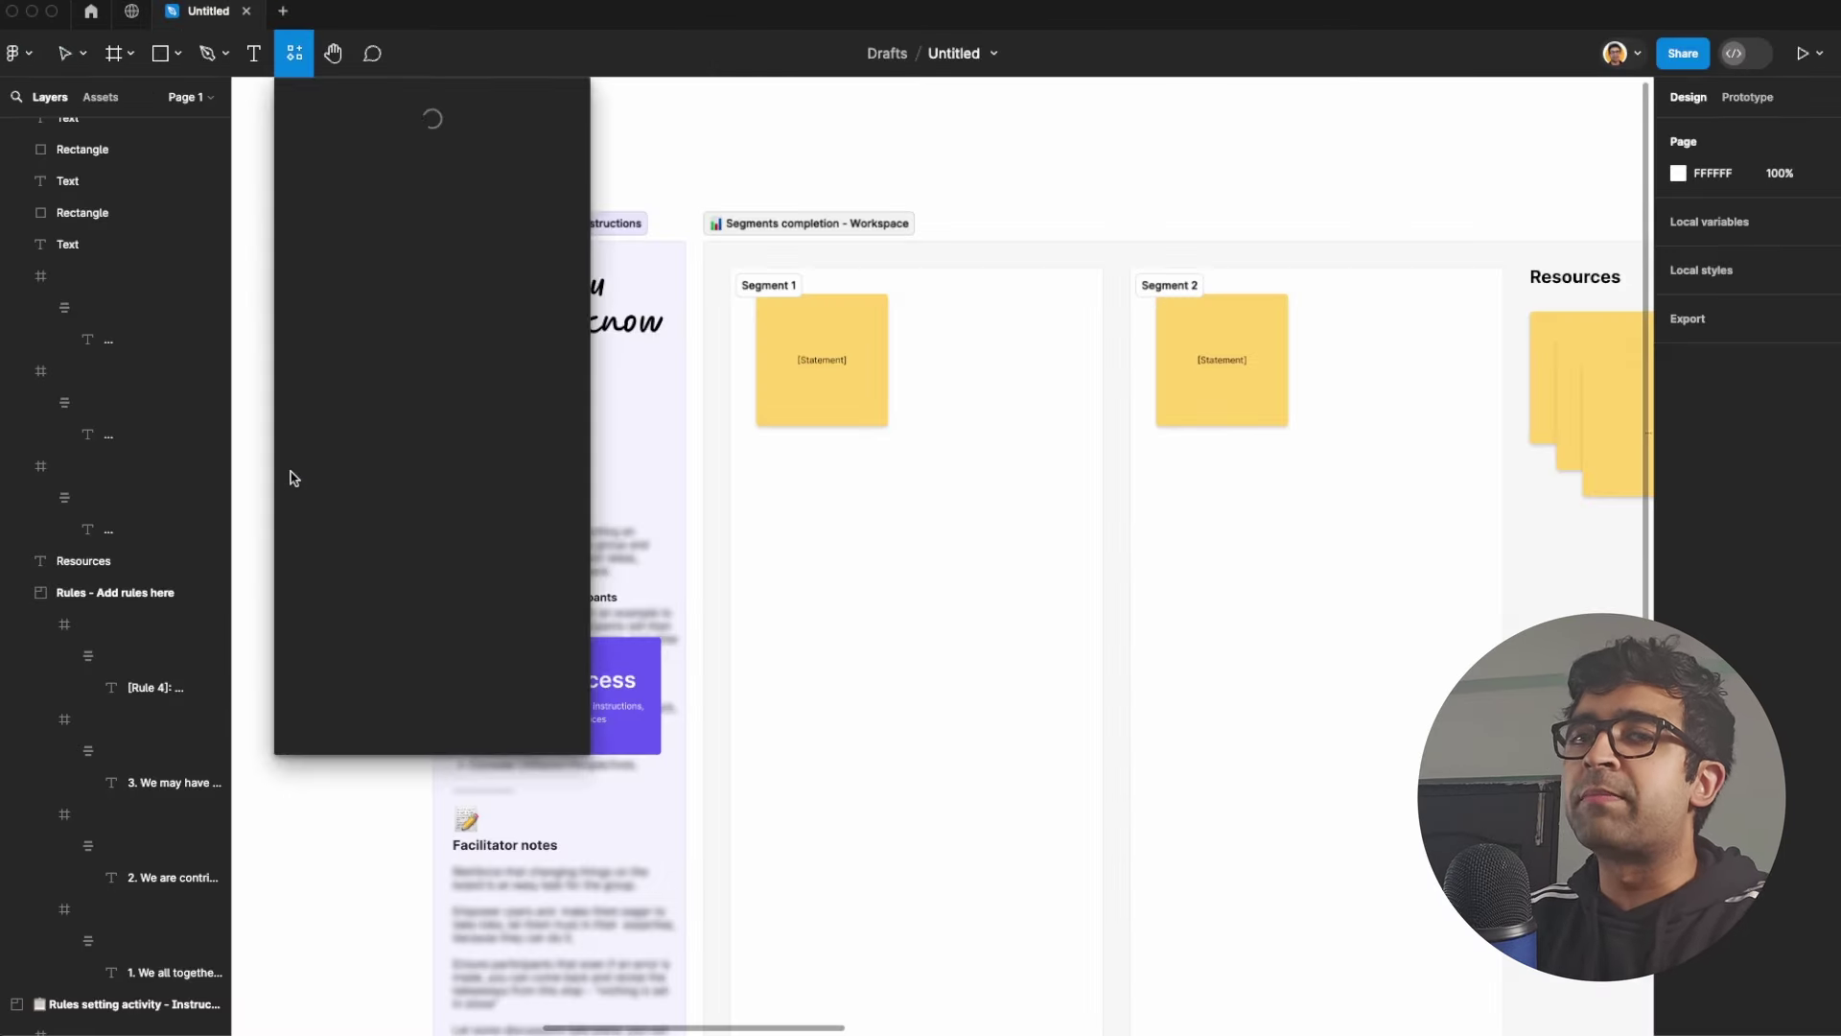
{"action": "left_click", "coordinate": [484, 365]}
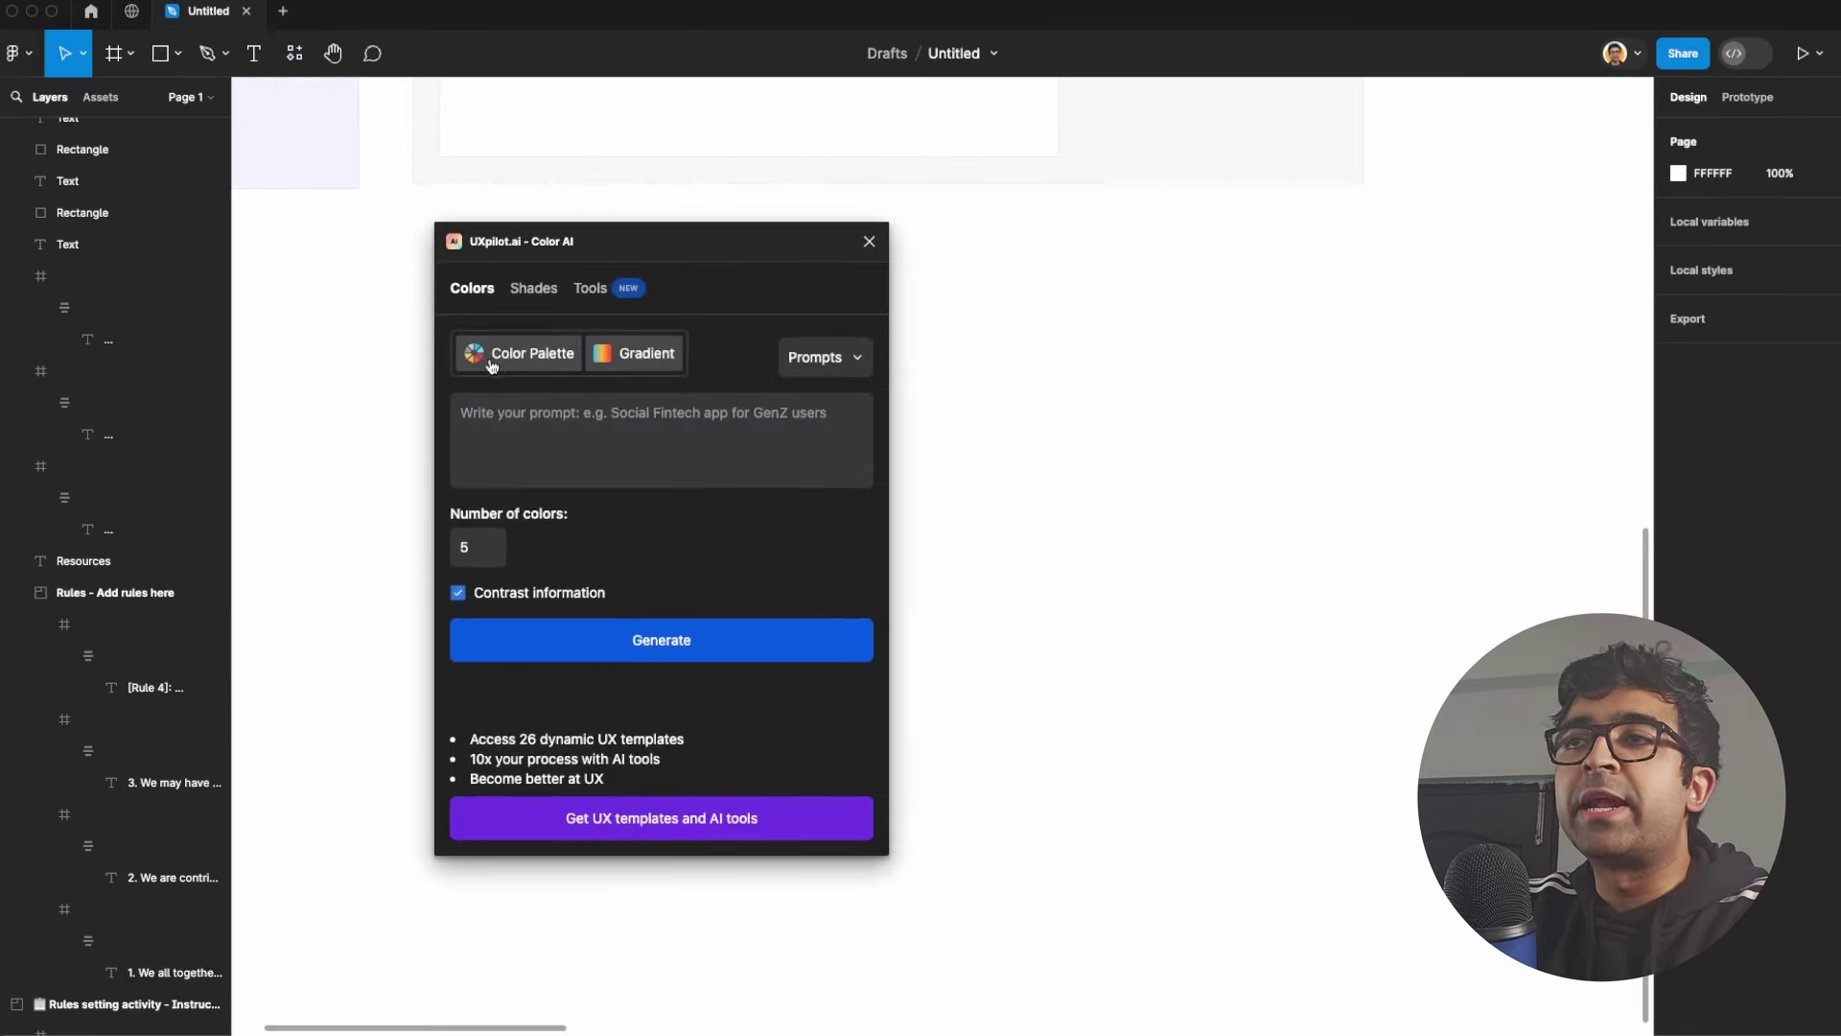
{"action": "left_click", "coordinate": [552, 295]}
{"action": "left_click", "coordinate": [581, 290]}
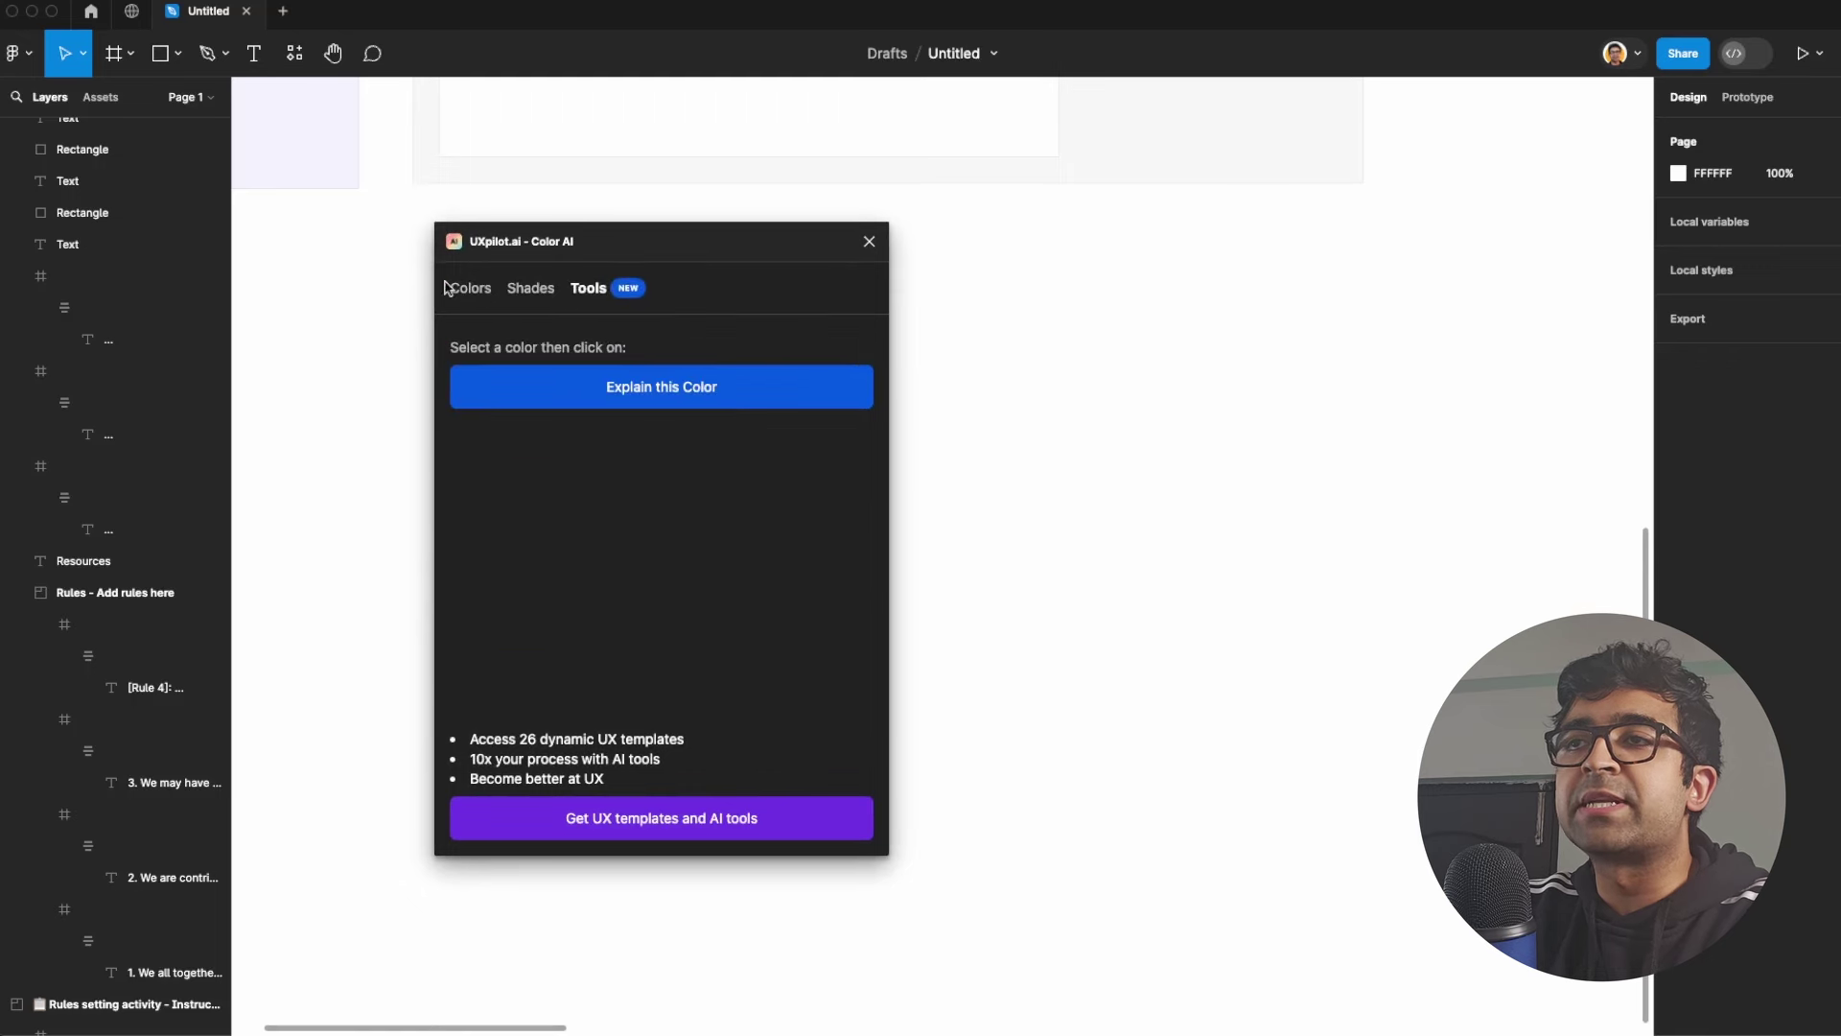
{"action": "left_click", "coordinate": [472, 289]}
Step: Enter the palette prompt 'An ecommerce website for children' and set the colour count to 3
{"action": "left_click", "coordinate": [558, 430]}
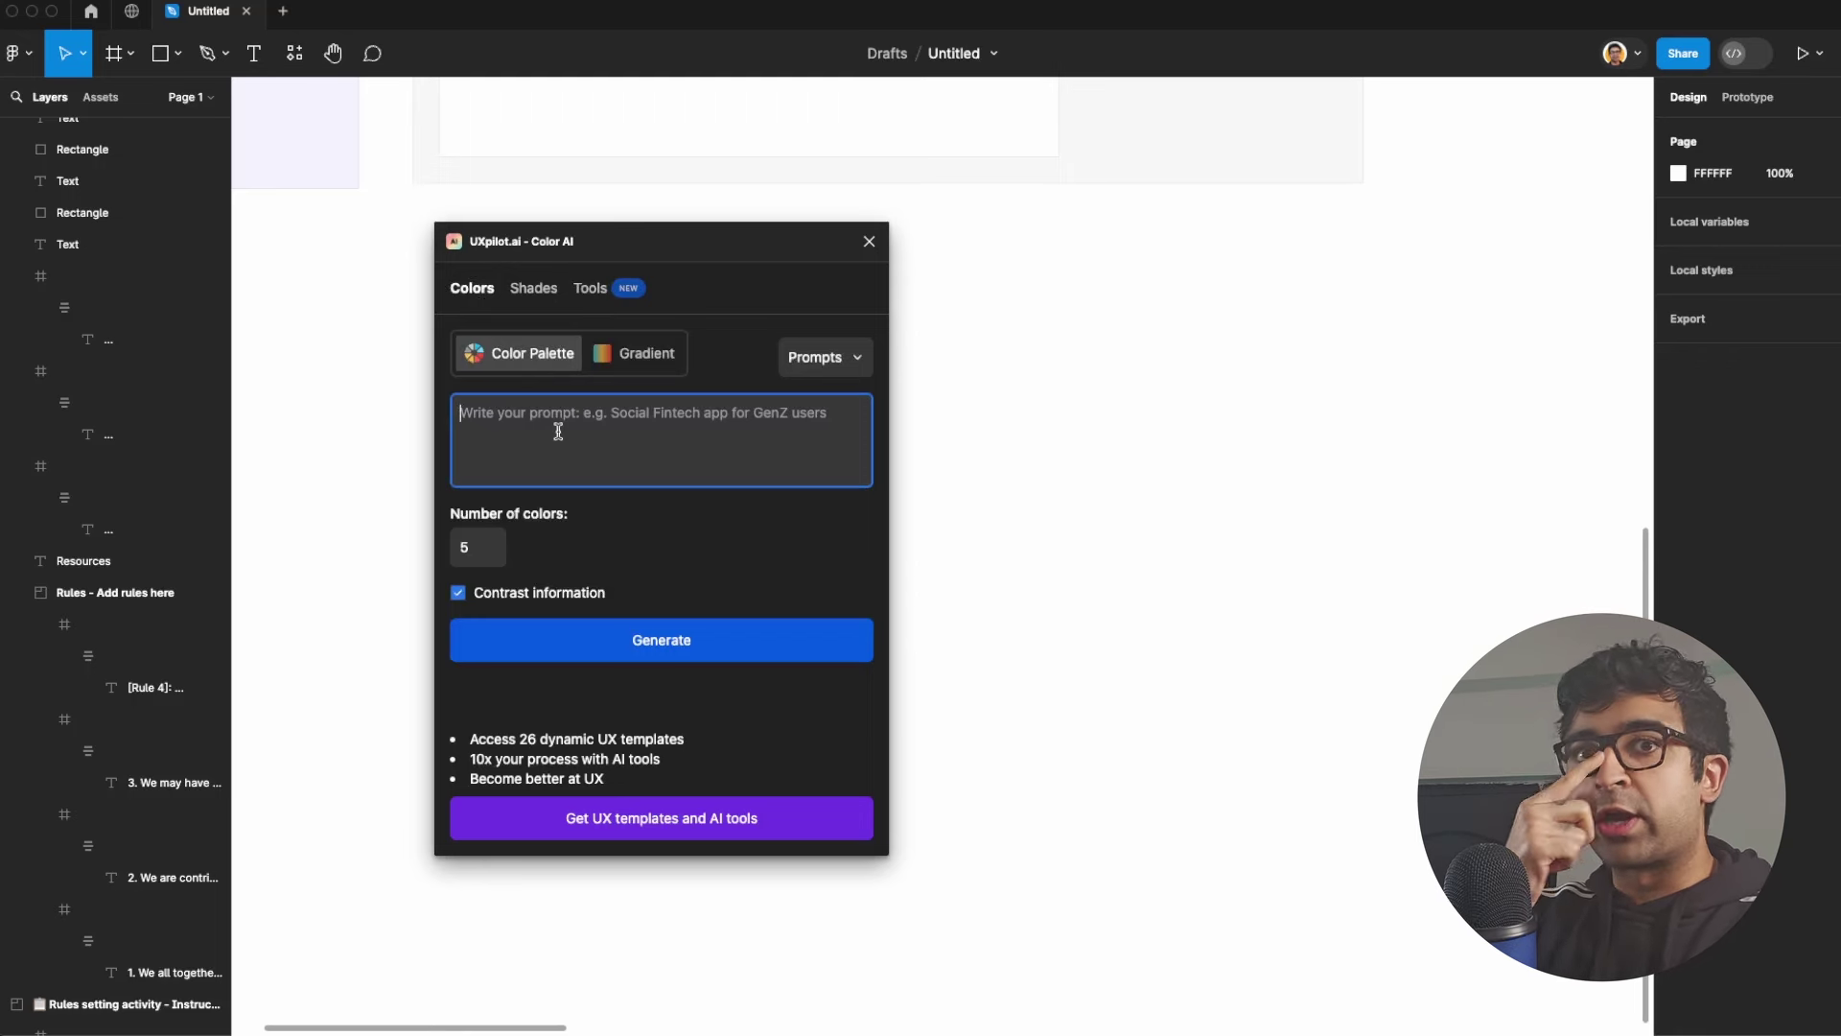
{"action": "type", "text": "An ecommerce website for chir"}
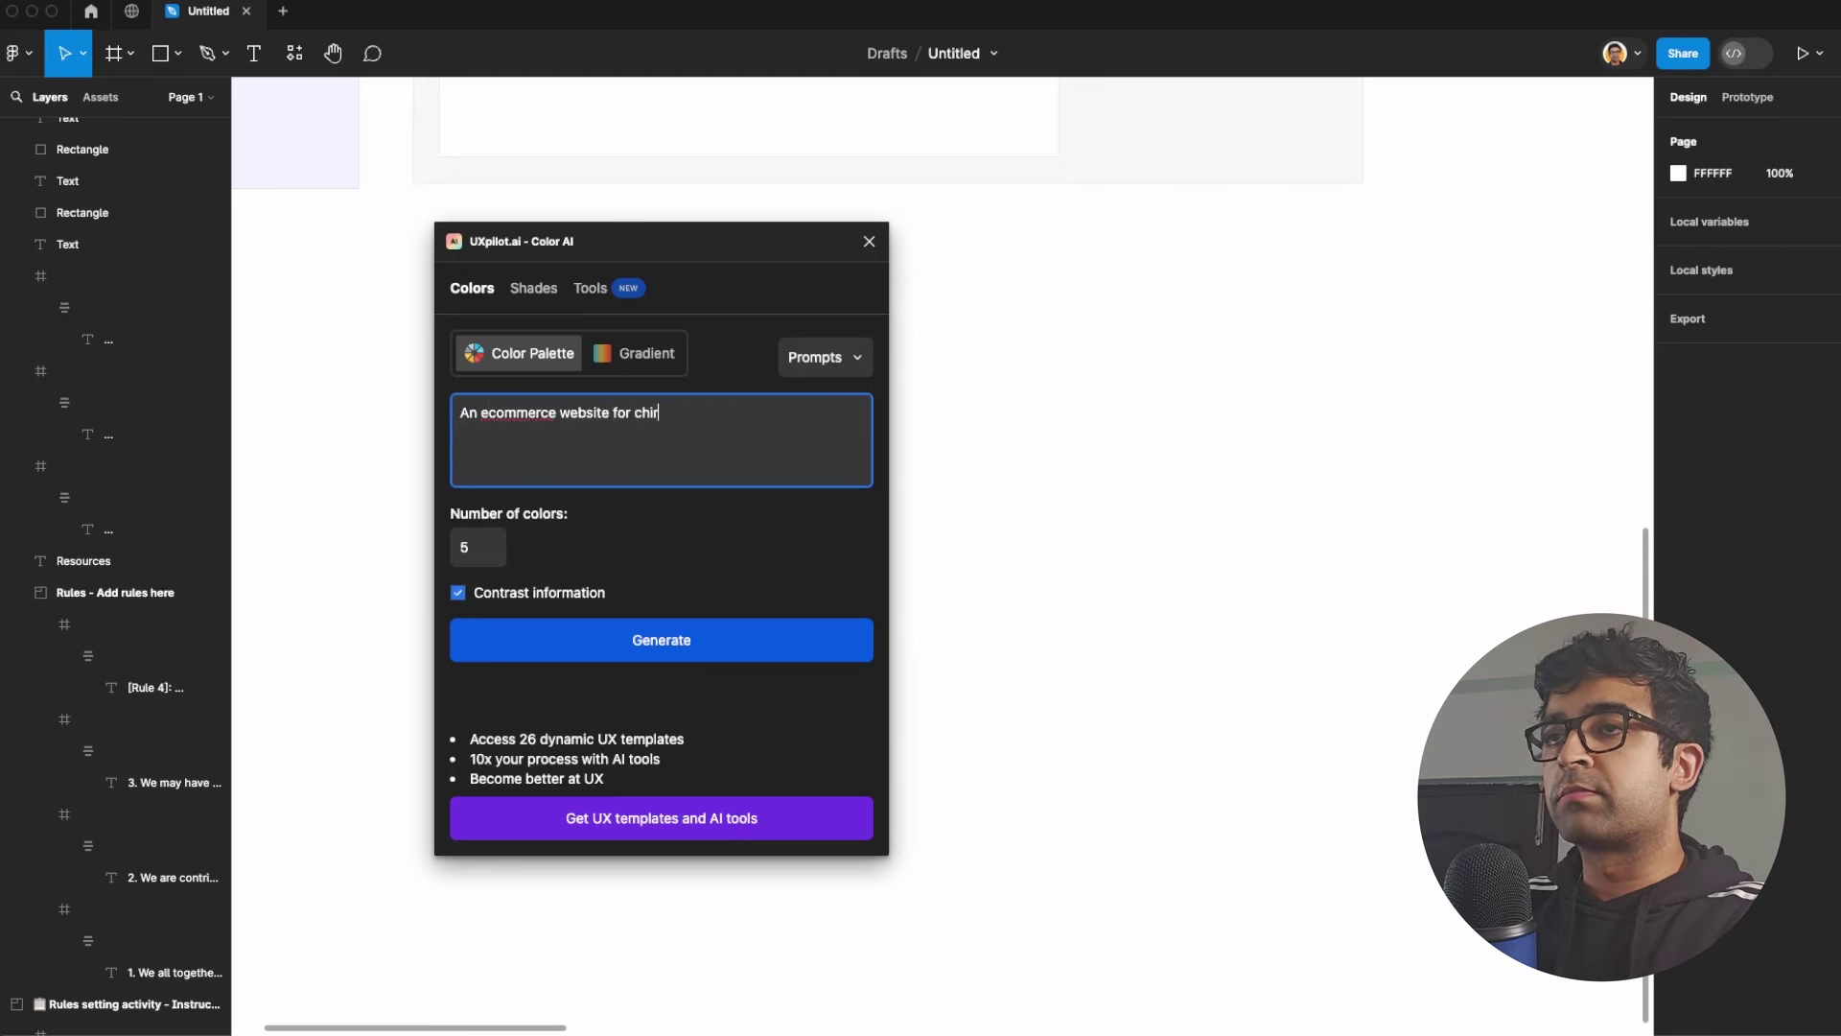
{"action": "type", "text": "dren"}
{"action": "left_click", "coordinate": [482, 544]}
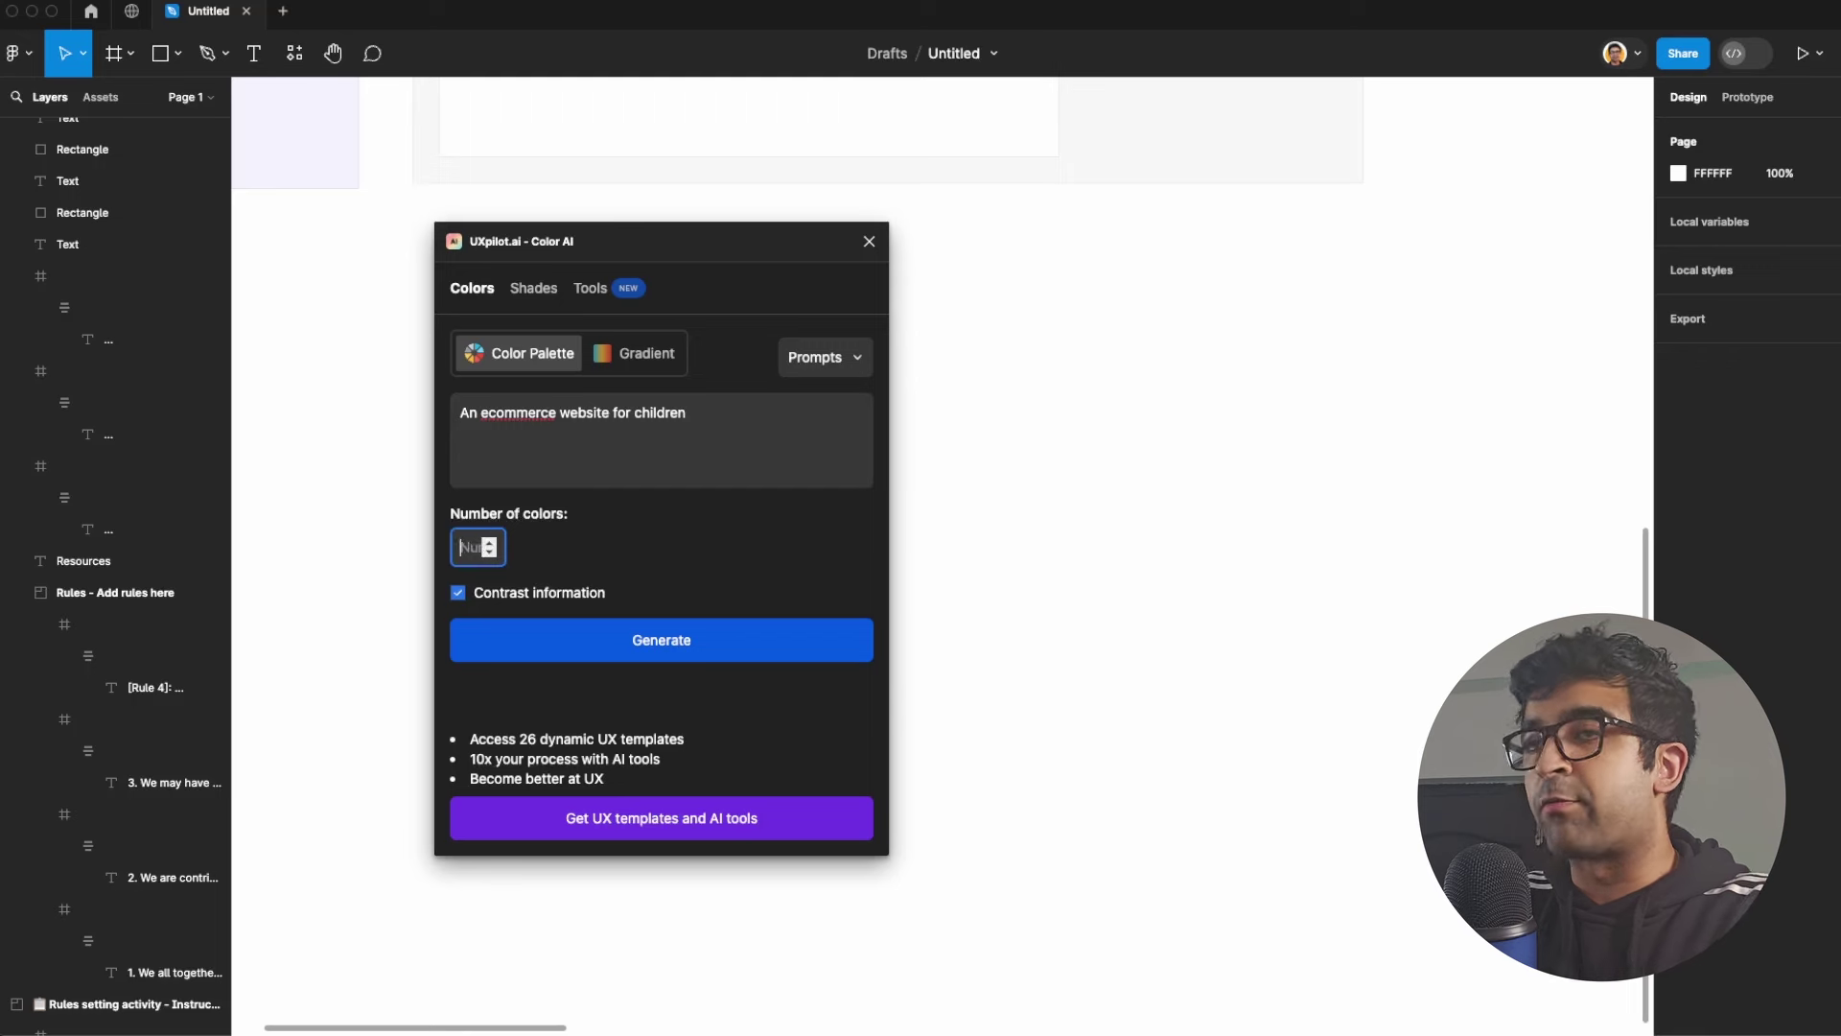
{"action": "left_click", "coordinate": [749, 536]}
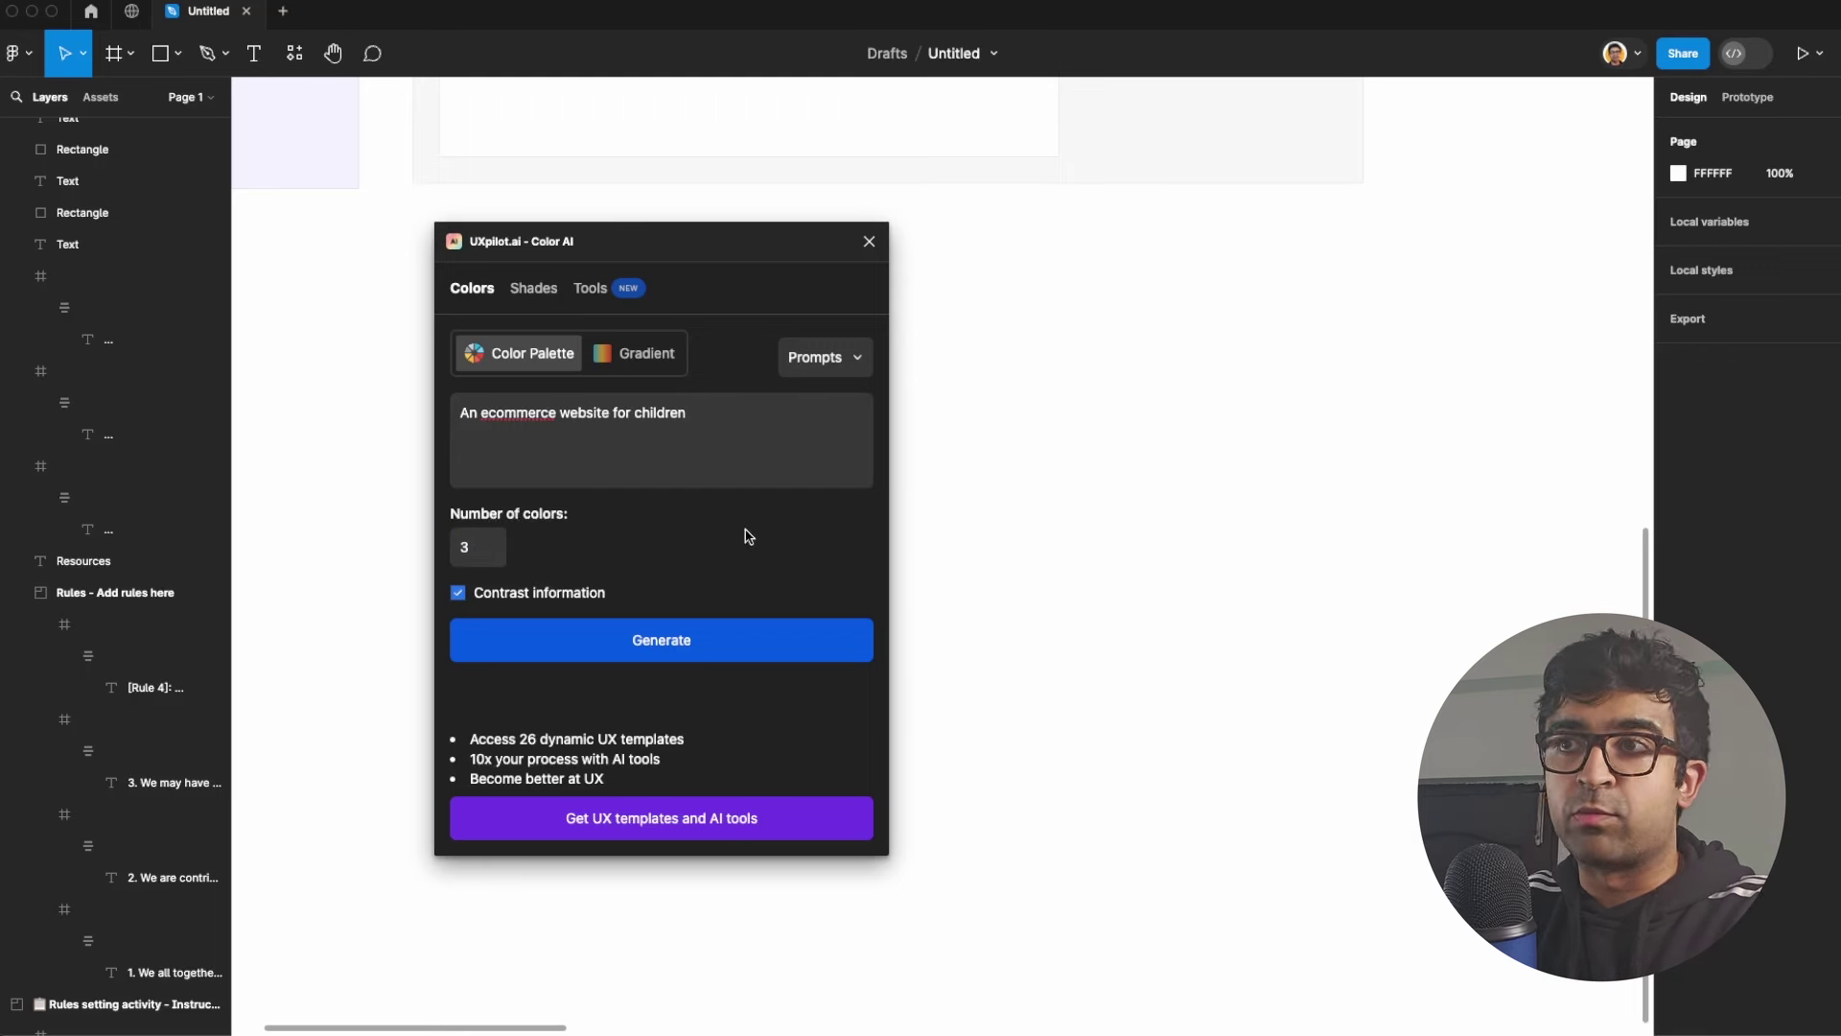
Step: Generate the children's ecommerce palette and request an explanation of the pink #f06292
{"action": "left_click", "coordinate": [679, 648]}
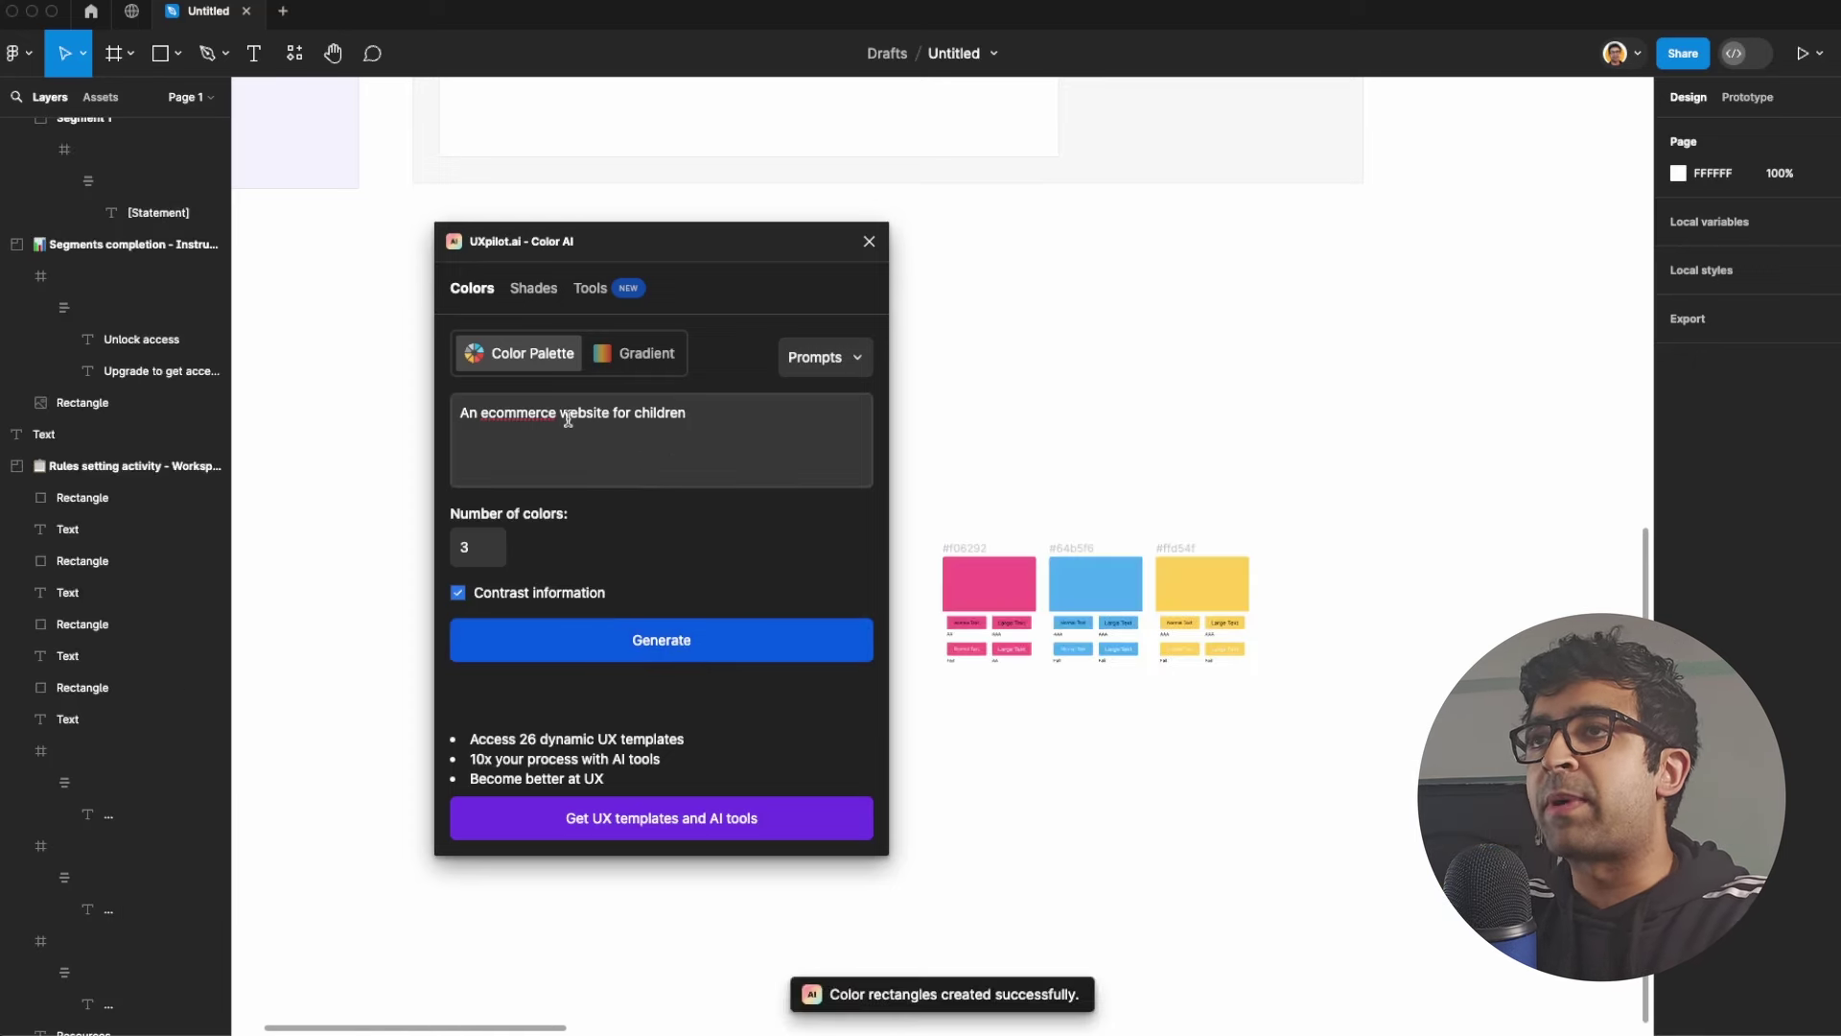
{"action": "left_click", "coordinate": [597, 295]}
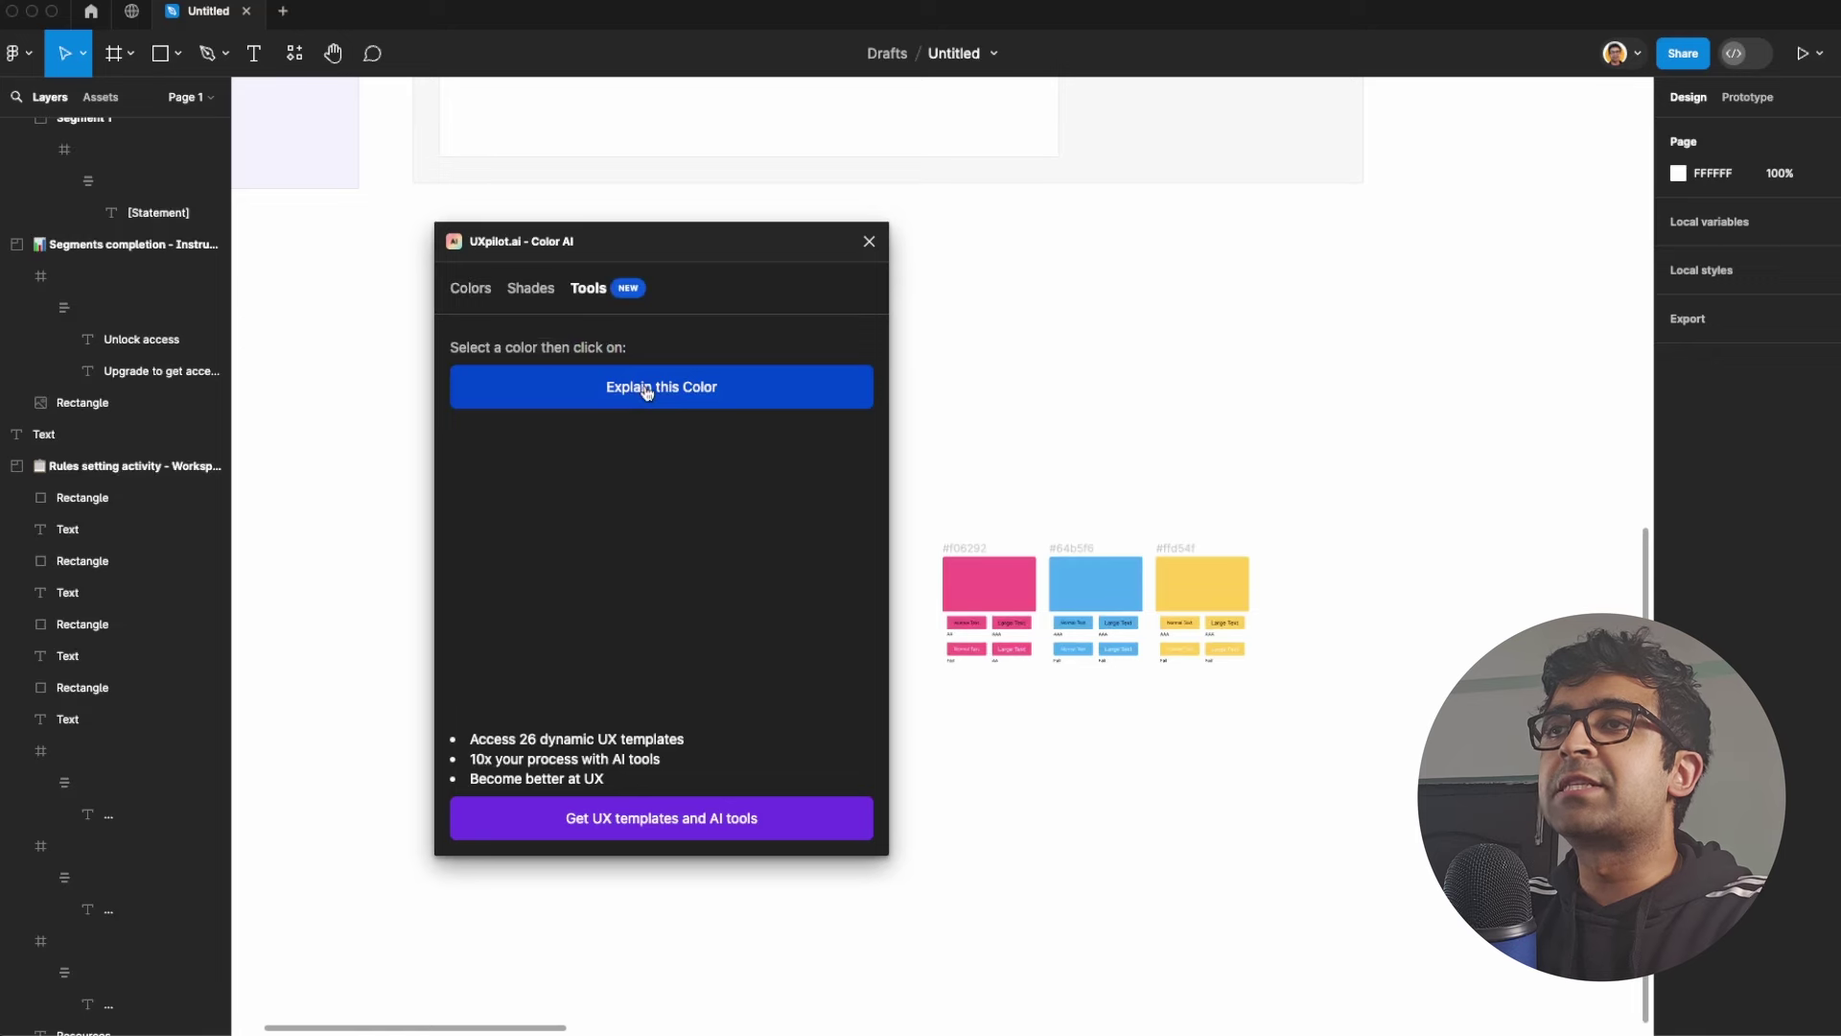
{"action": "left_click", "coordinate": [959, 590]}
{"action": "scroll", "coordinate": [946, 597], "scroll_direction": "up", "scroll_amount": 3}
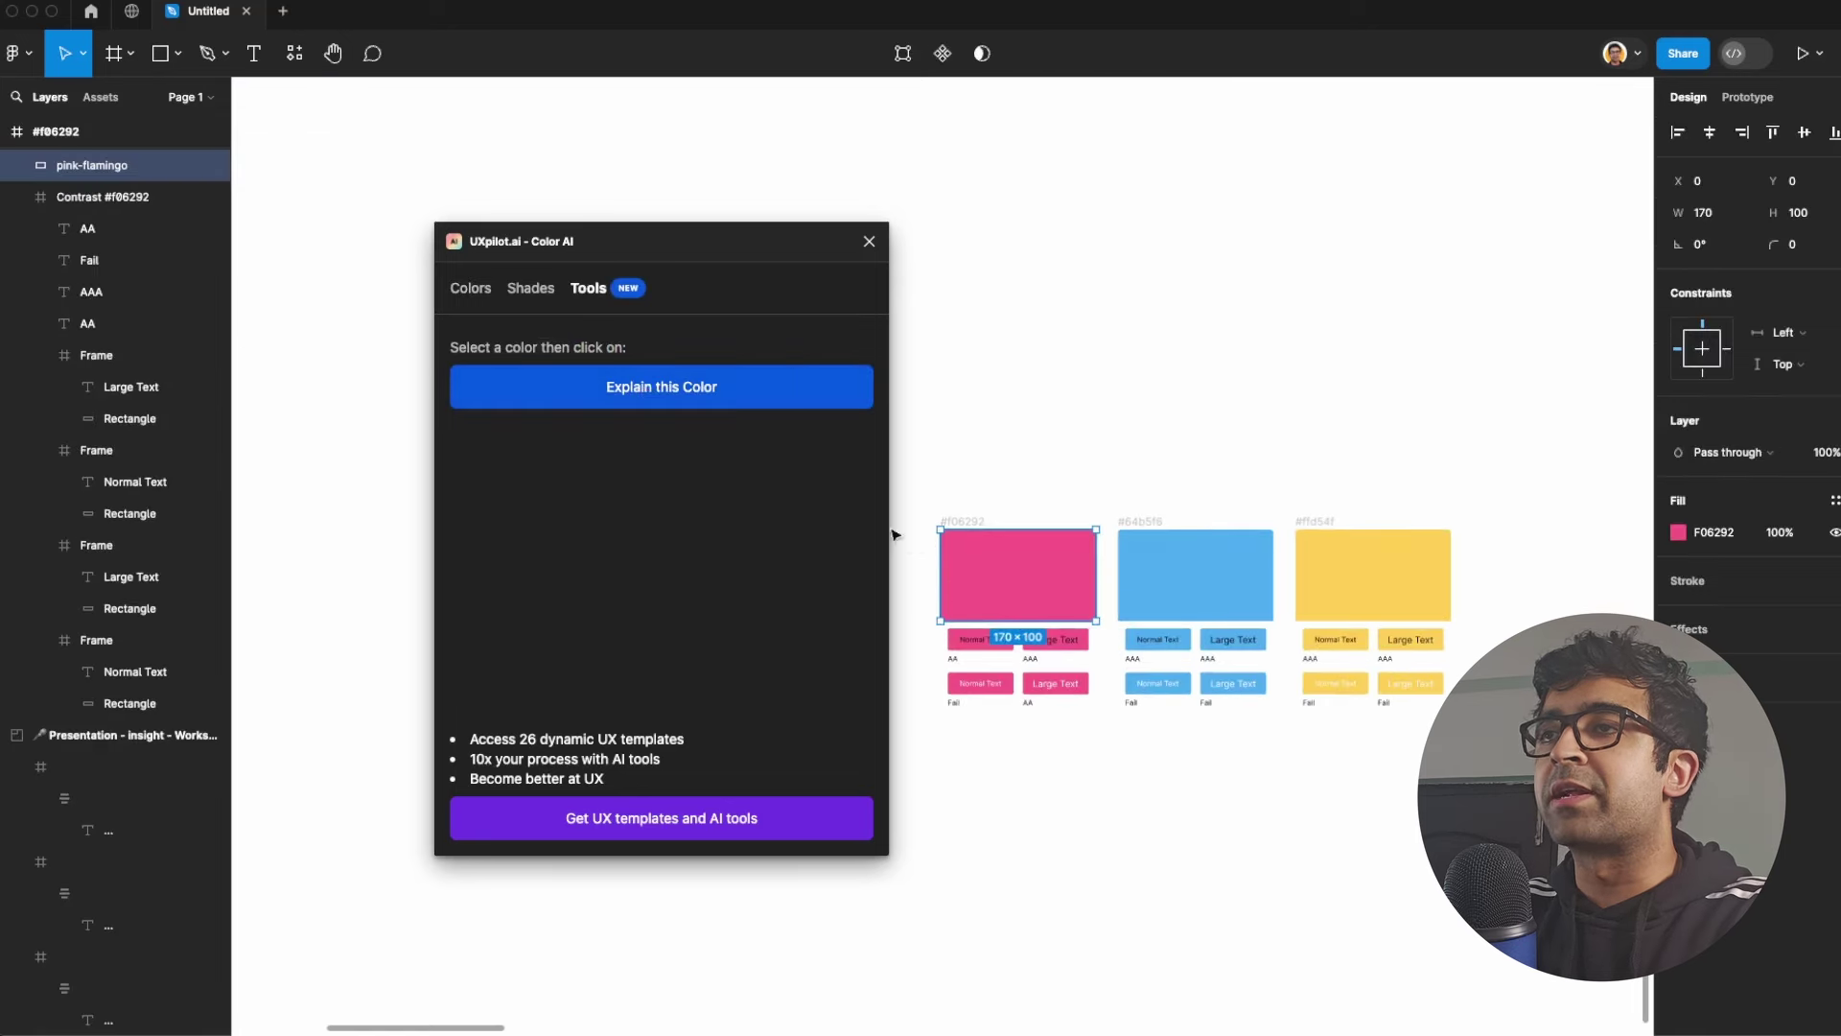
{"action": "left_click", "coordinate": [724, 403]}
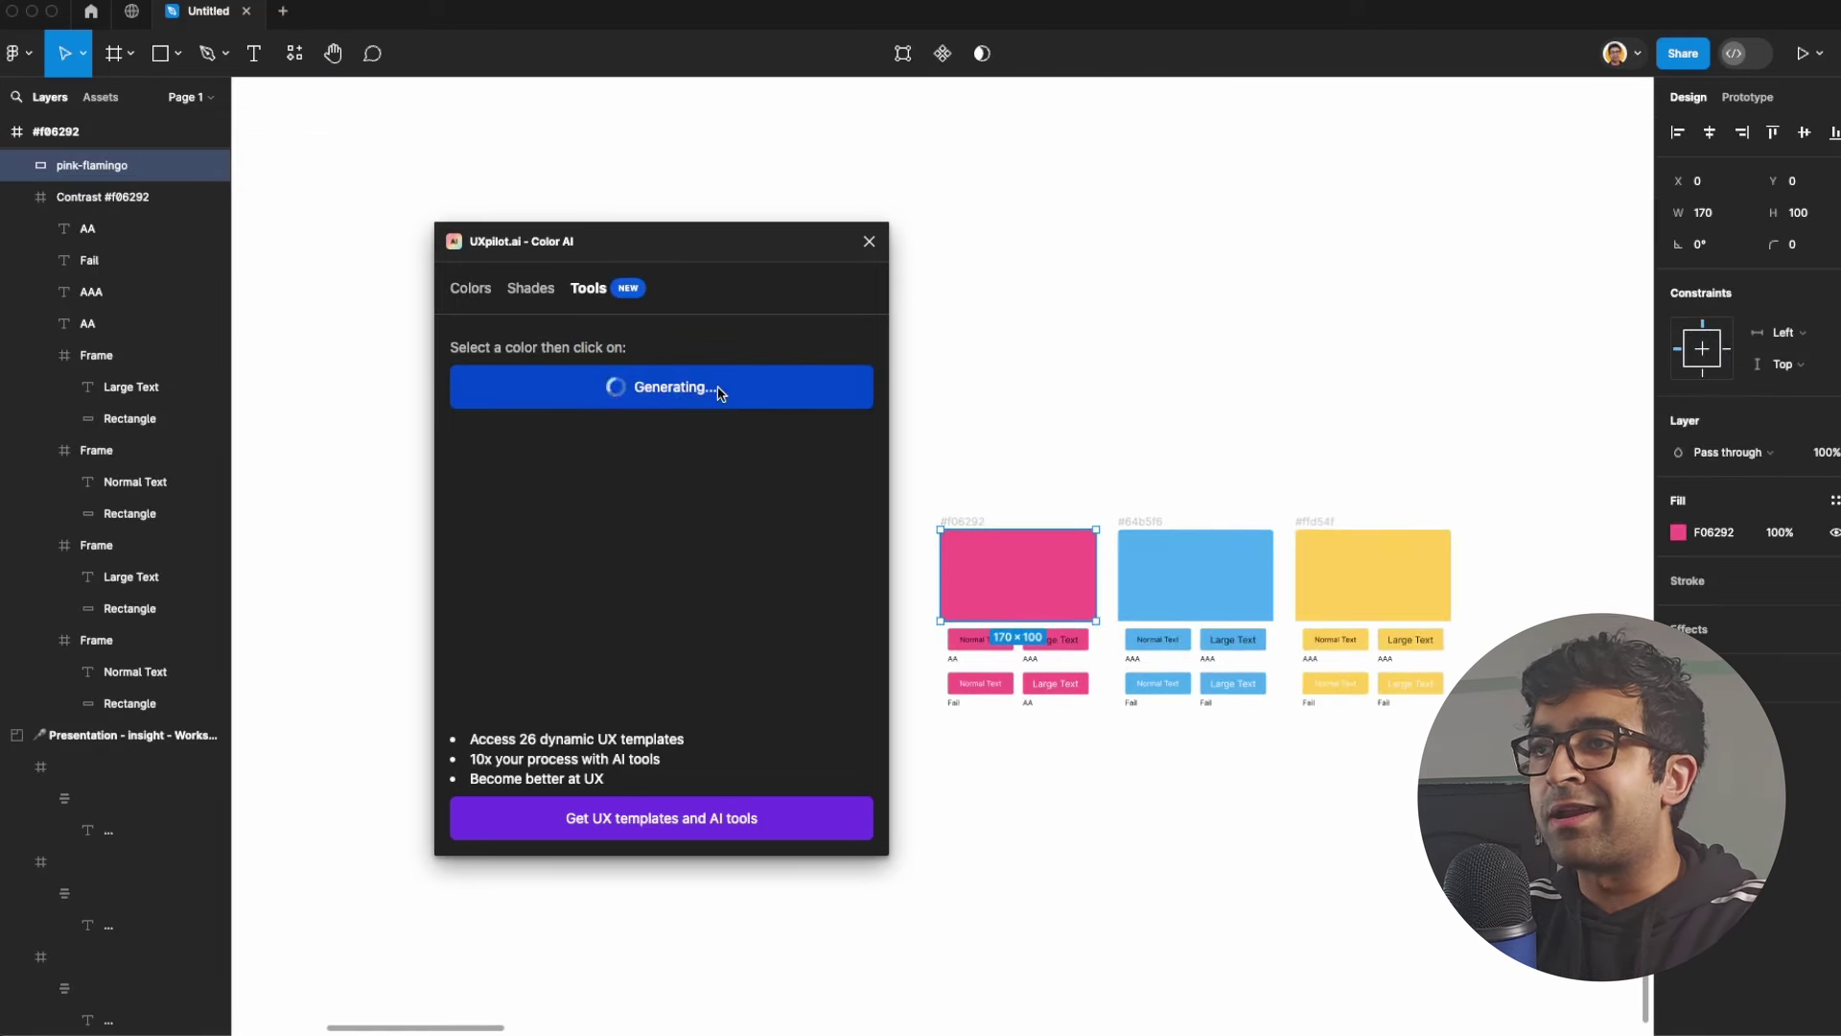
Step: Move the explanation card above the swatches and read through its text
{"action": "left_click_drag", "start_coordinate": [727, 235], "coordinate": [507, 220]}
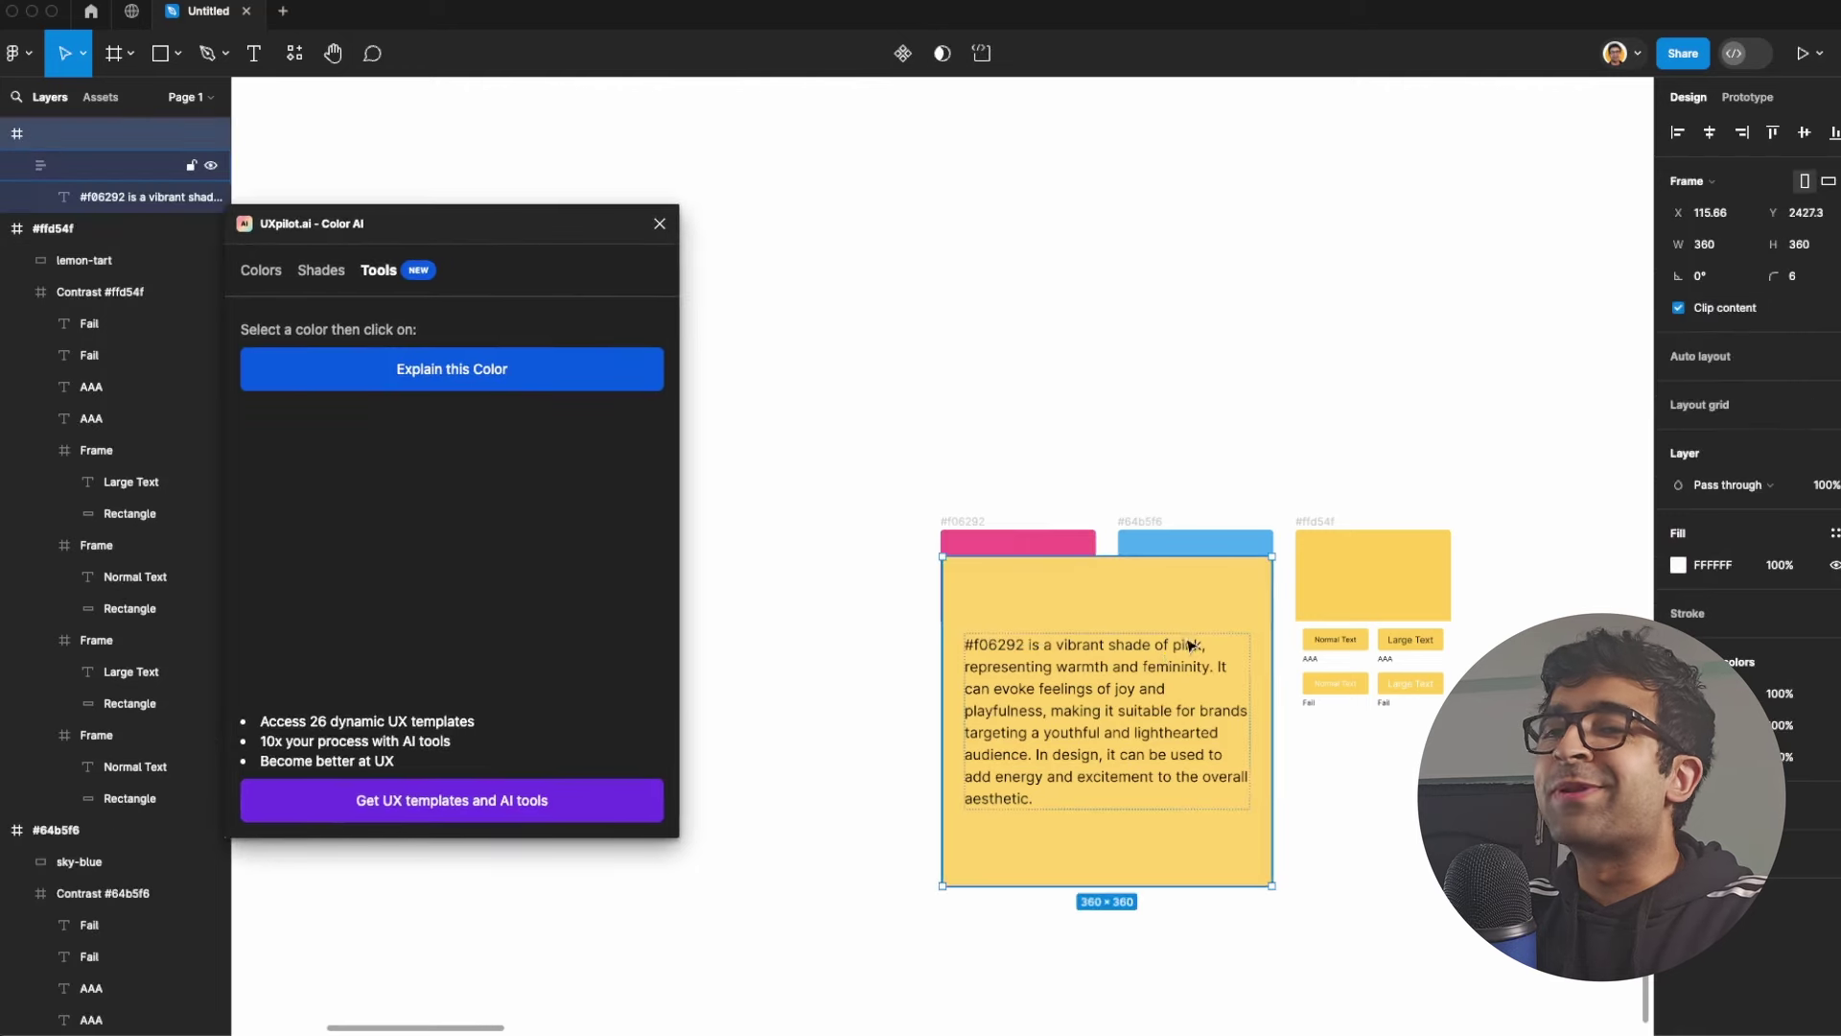
{"action": "left_click_drag", "start_coordinate": [1190, 645], "coordinate": [1163, 259]}
{"action": "left_click", "coordinate": [801, 516]}
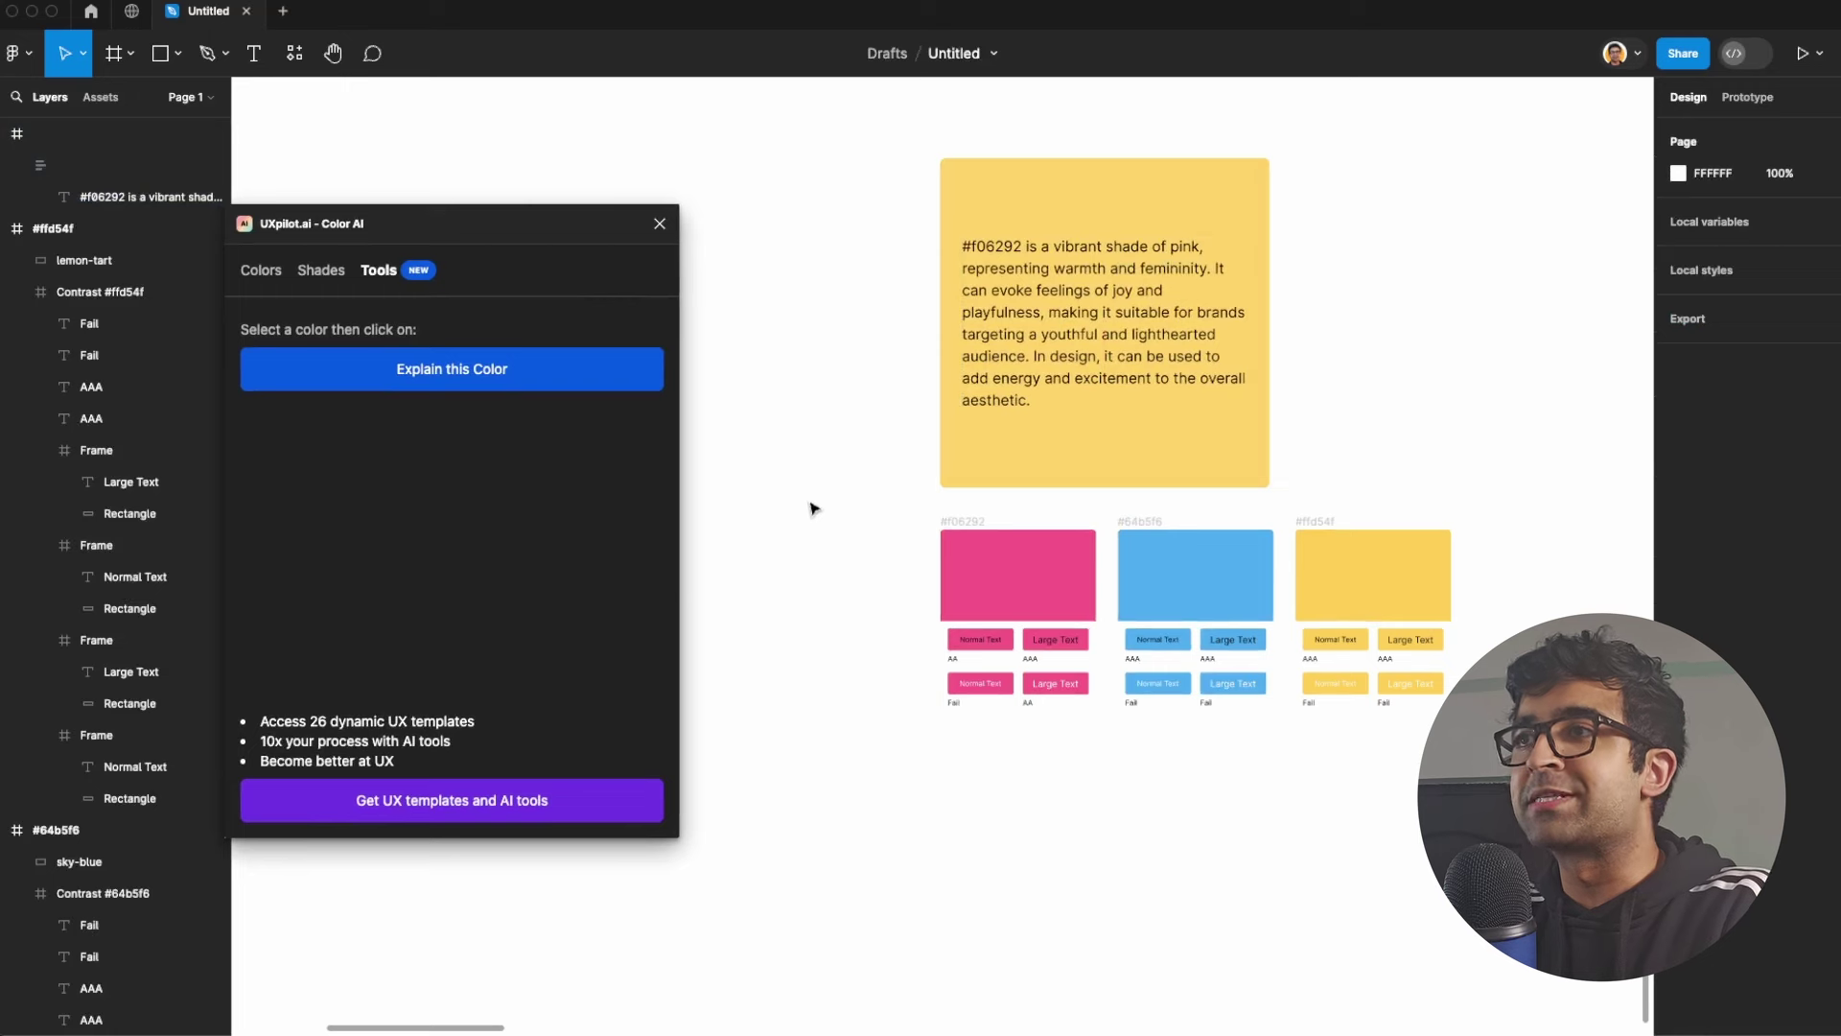
{"action": "left_click", "coordinate": [1040, 326]}
{"action": "double_click", "coordinate": [1040, 326]}
{"action": "left_click", "coordinate": [1046, 356]}
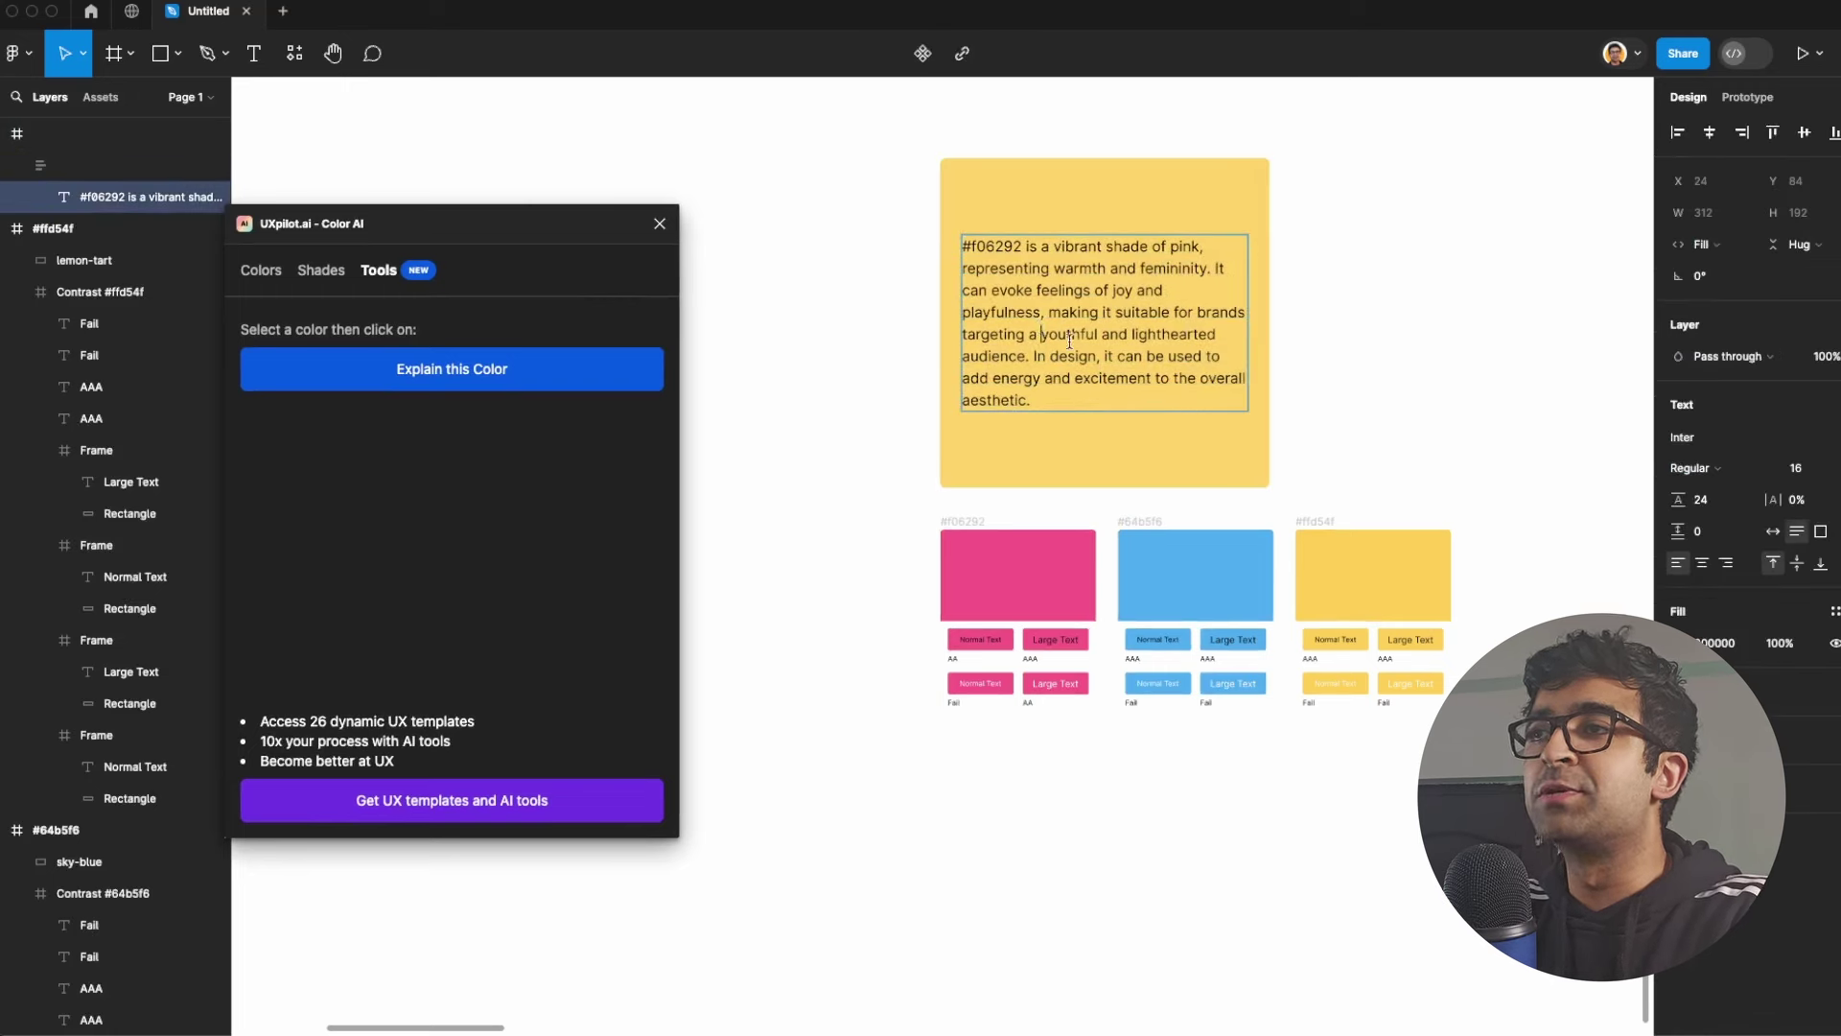
{"action": "left_click_drag", "start_coordinate": [1071, 341], "coordinate": [1216, 335]}
{"action": "triple_click", "coordinate": [1064, 345]}
{"action": "left_click", "coordinate": [1066, 336]}
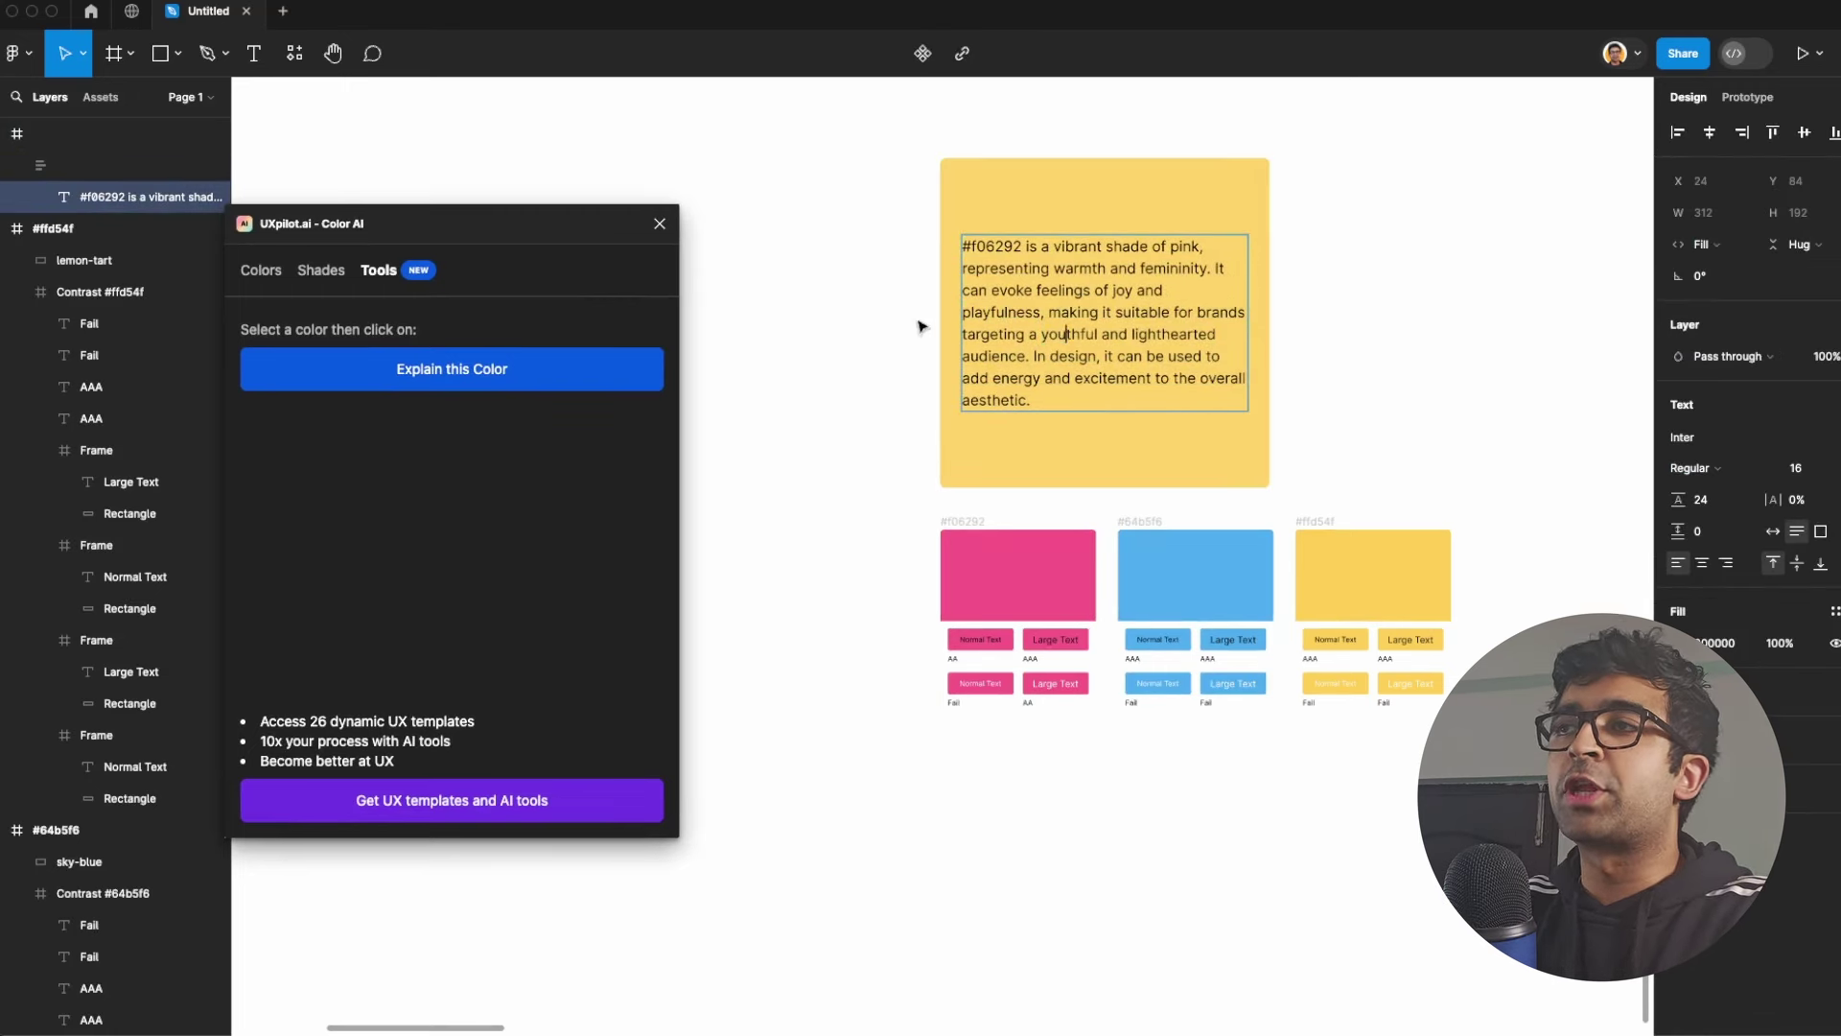
{"action": "left_click_drag", "start_coordinate": [963, 246], "coordinate": [1116, 316]}
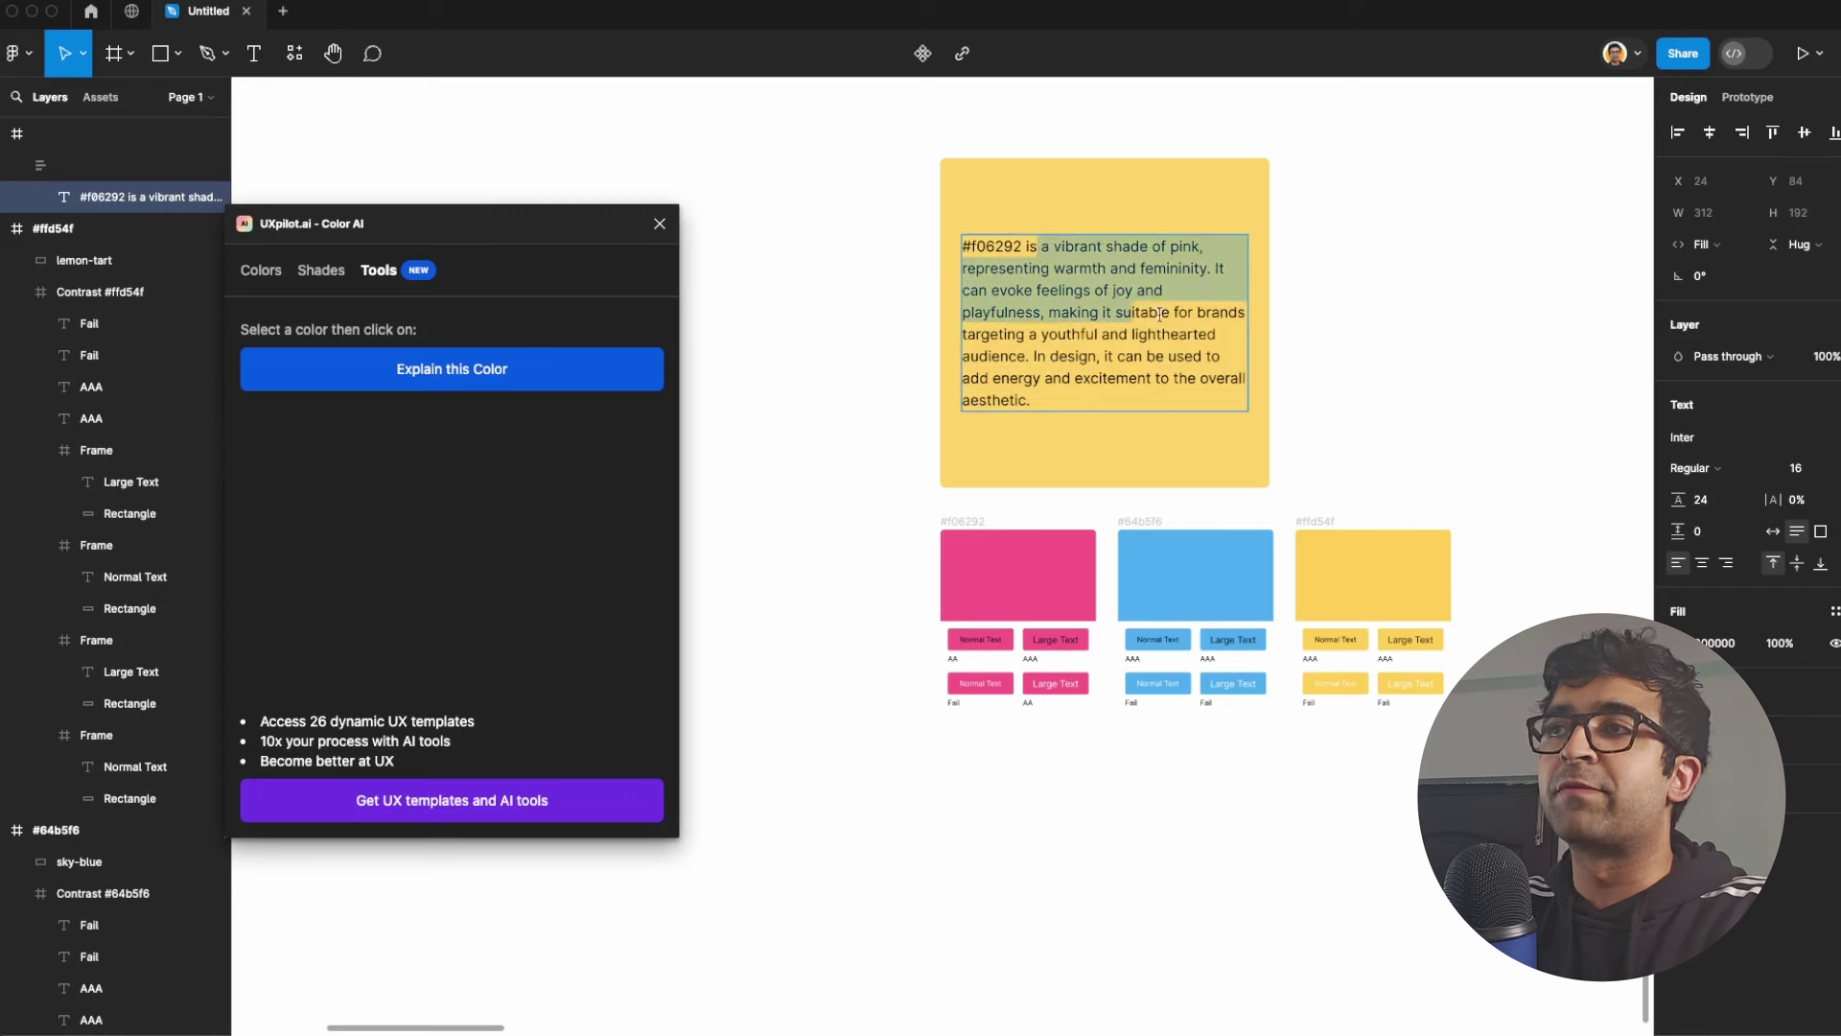
{"action": "left_click", "coordinate": [1116, 314]}
{"action": "key", "text": "Escape"}
{"action": "key", "text": "Escape"}
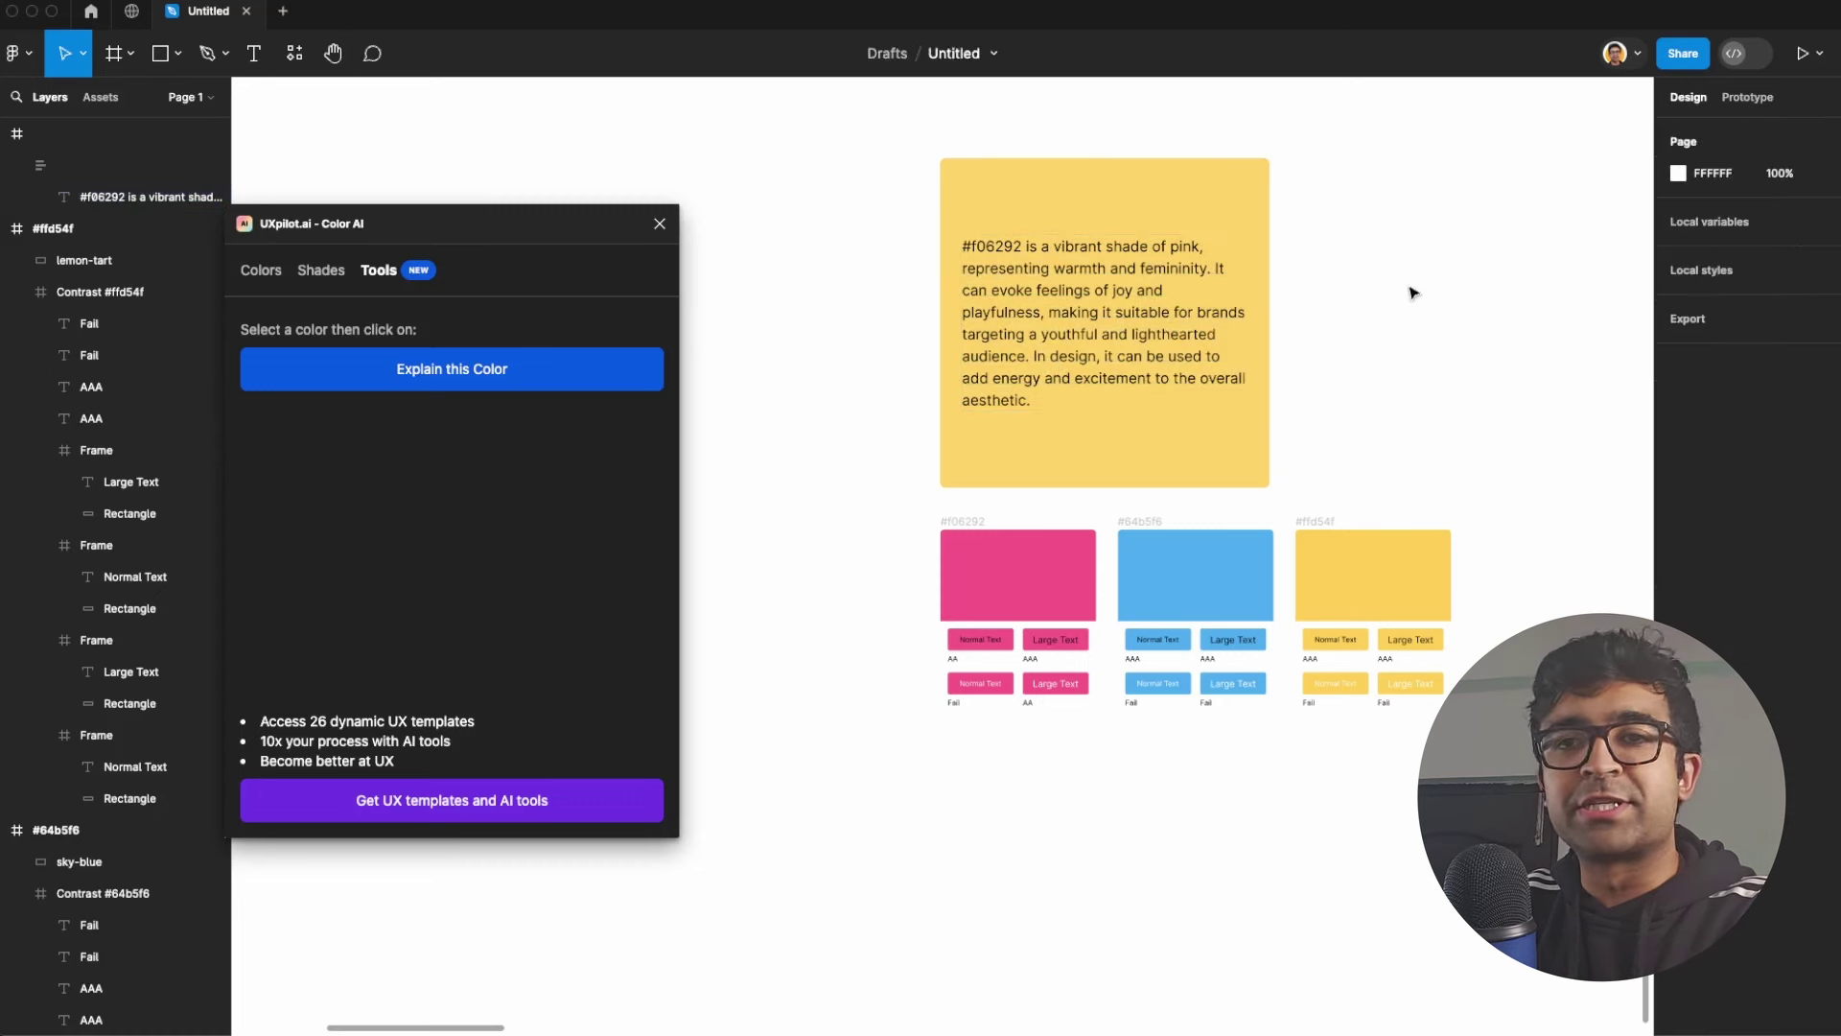
Step: Generate ten Linear shades of the pink-flamingo #F06292 taken from the selected rectangle
{"action": "scroll", "coordinate": [1243, 640], "scroll_direction": "up", "scroll_amount": 4}
{"action": "left_click", "coordinate": [322, 270]}
{"action": "left_click", "coordinate": [954, 553]}
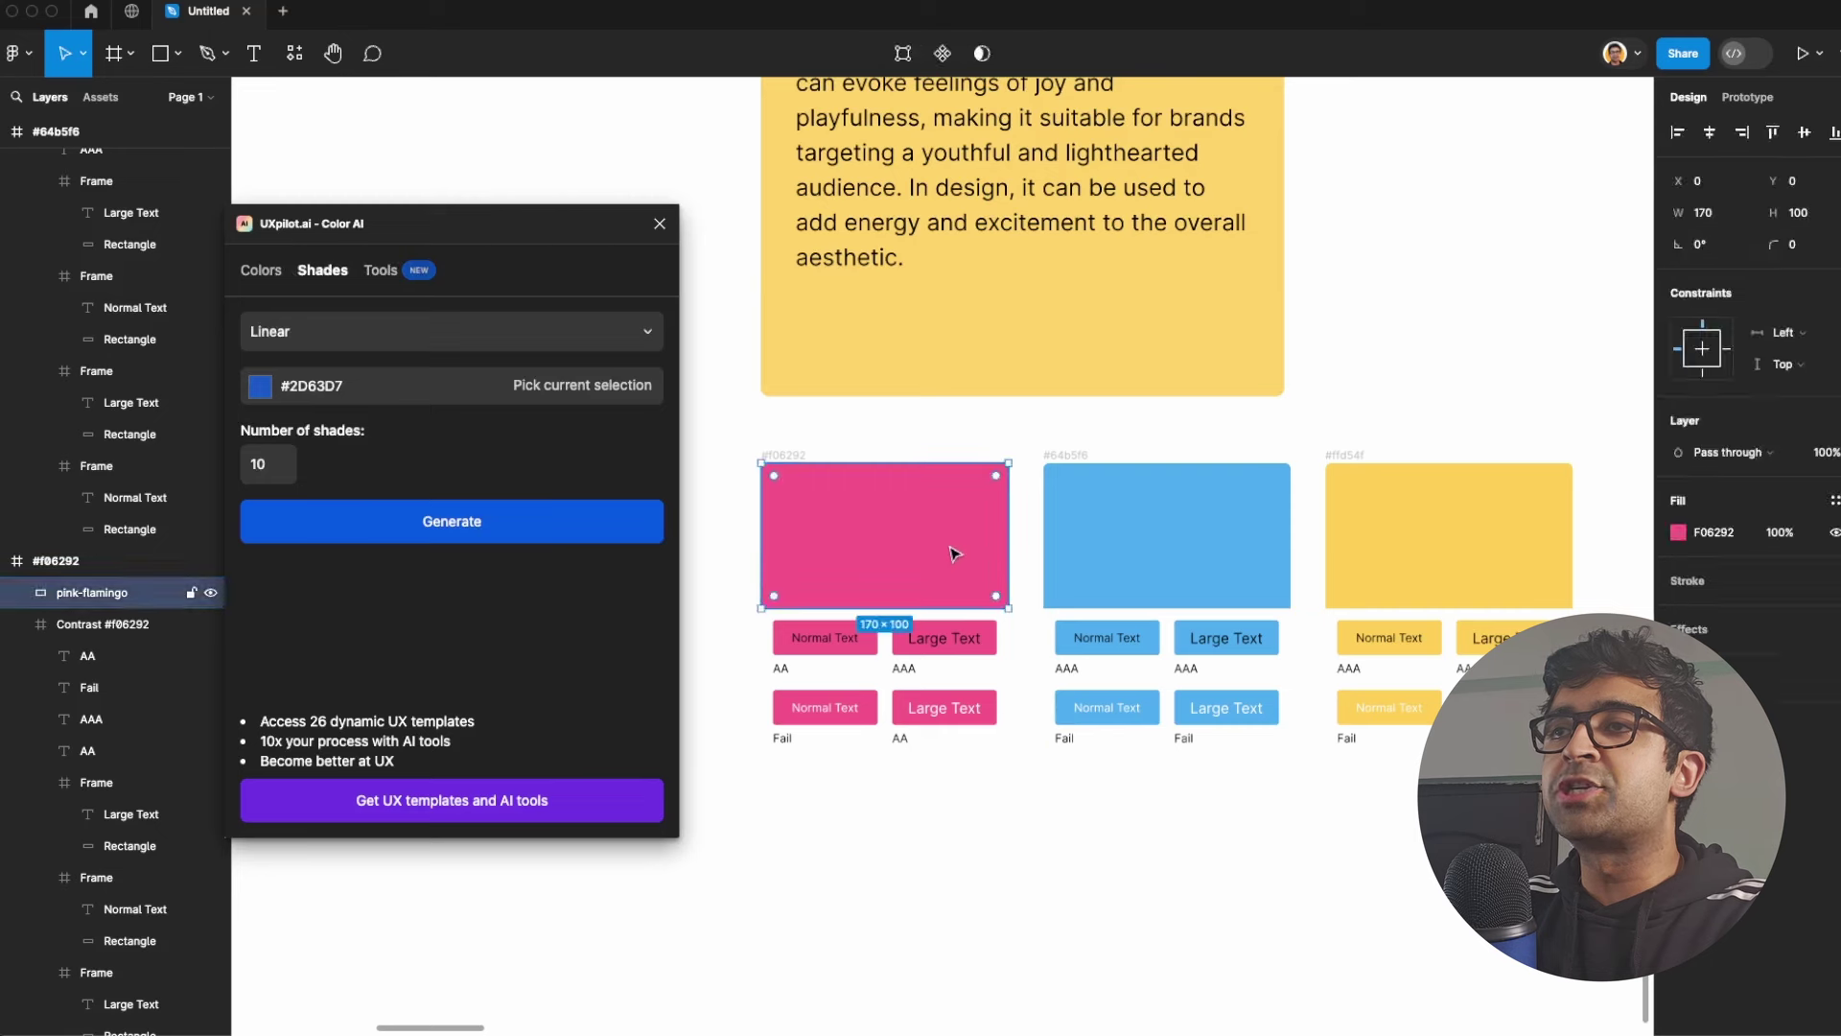
{"action": "left_click", "coordinate": [449, 332]}
{"action": "left_click", "coordinate": [444, 332]}
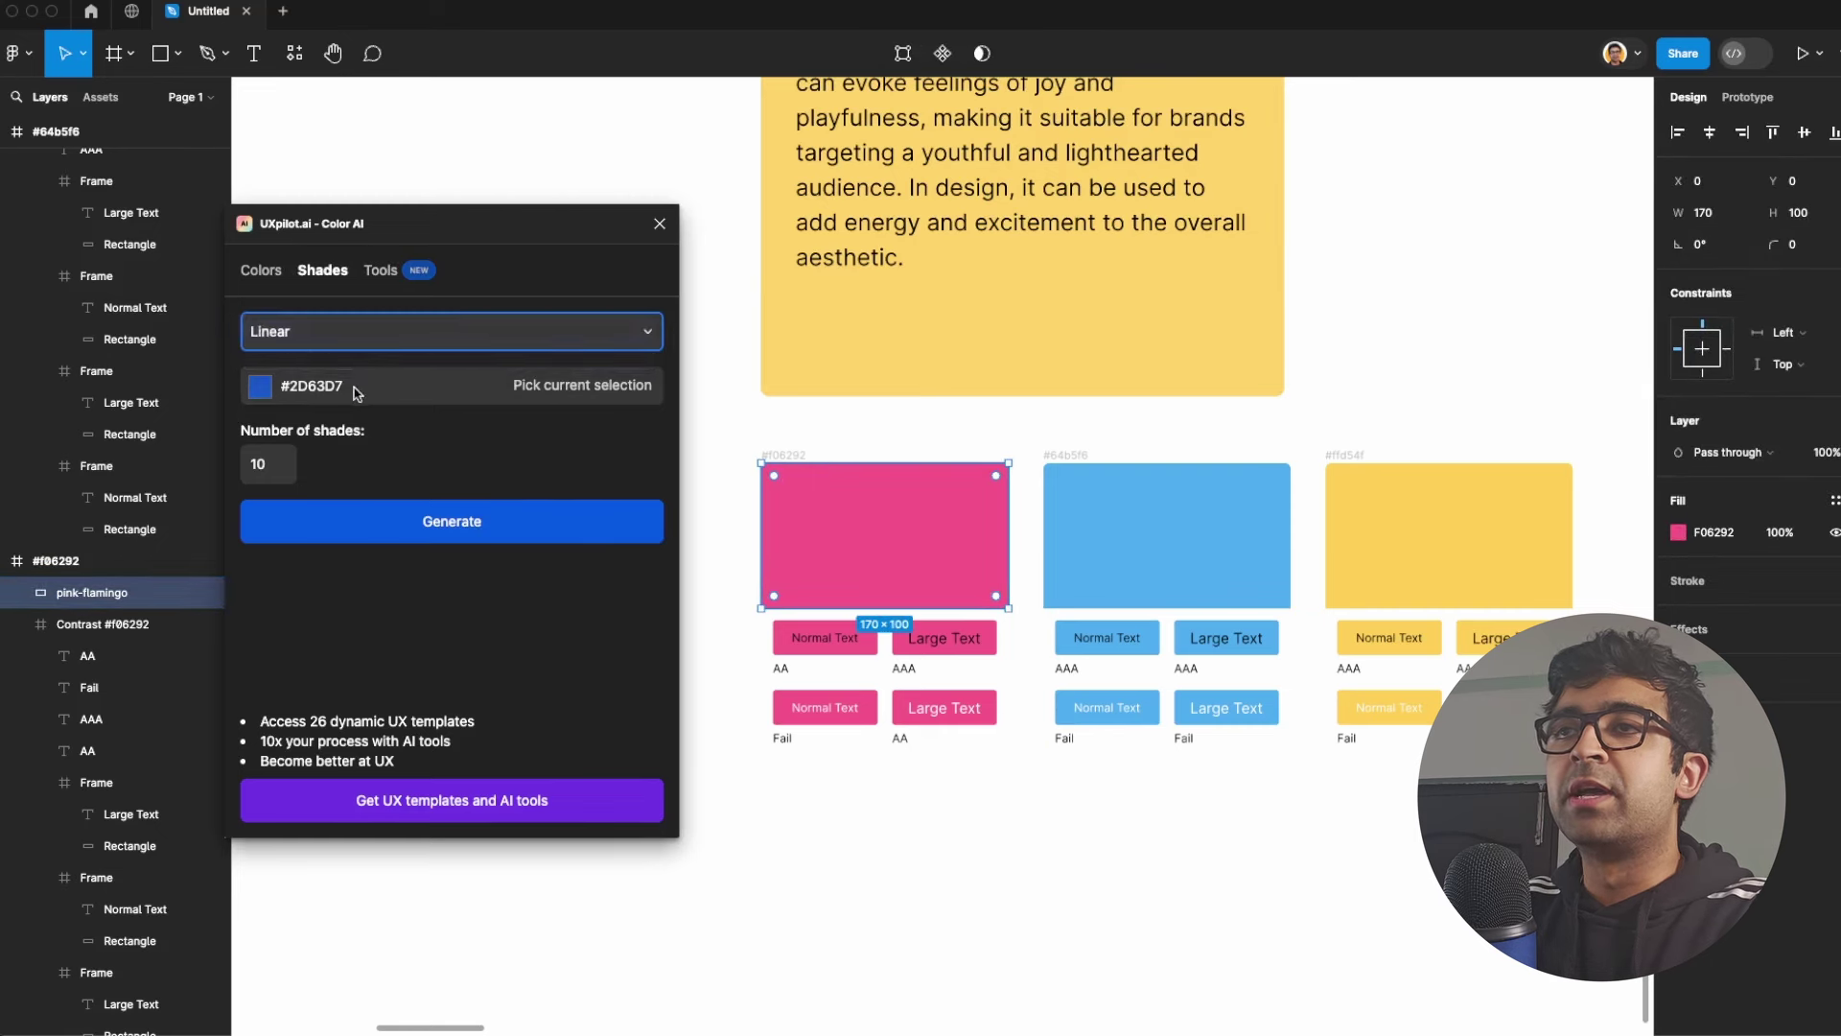
{"action": "left_click", "coordinate": [358, 390]}
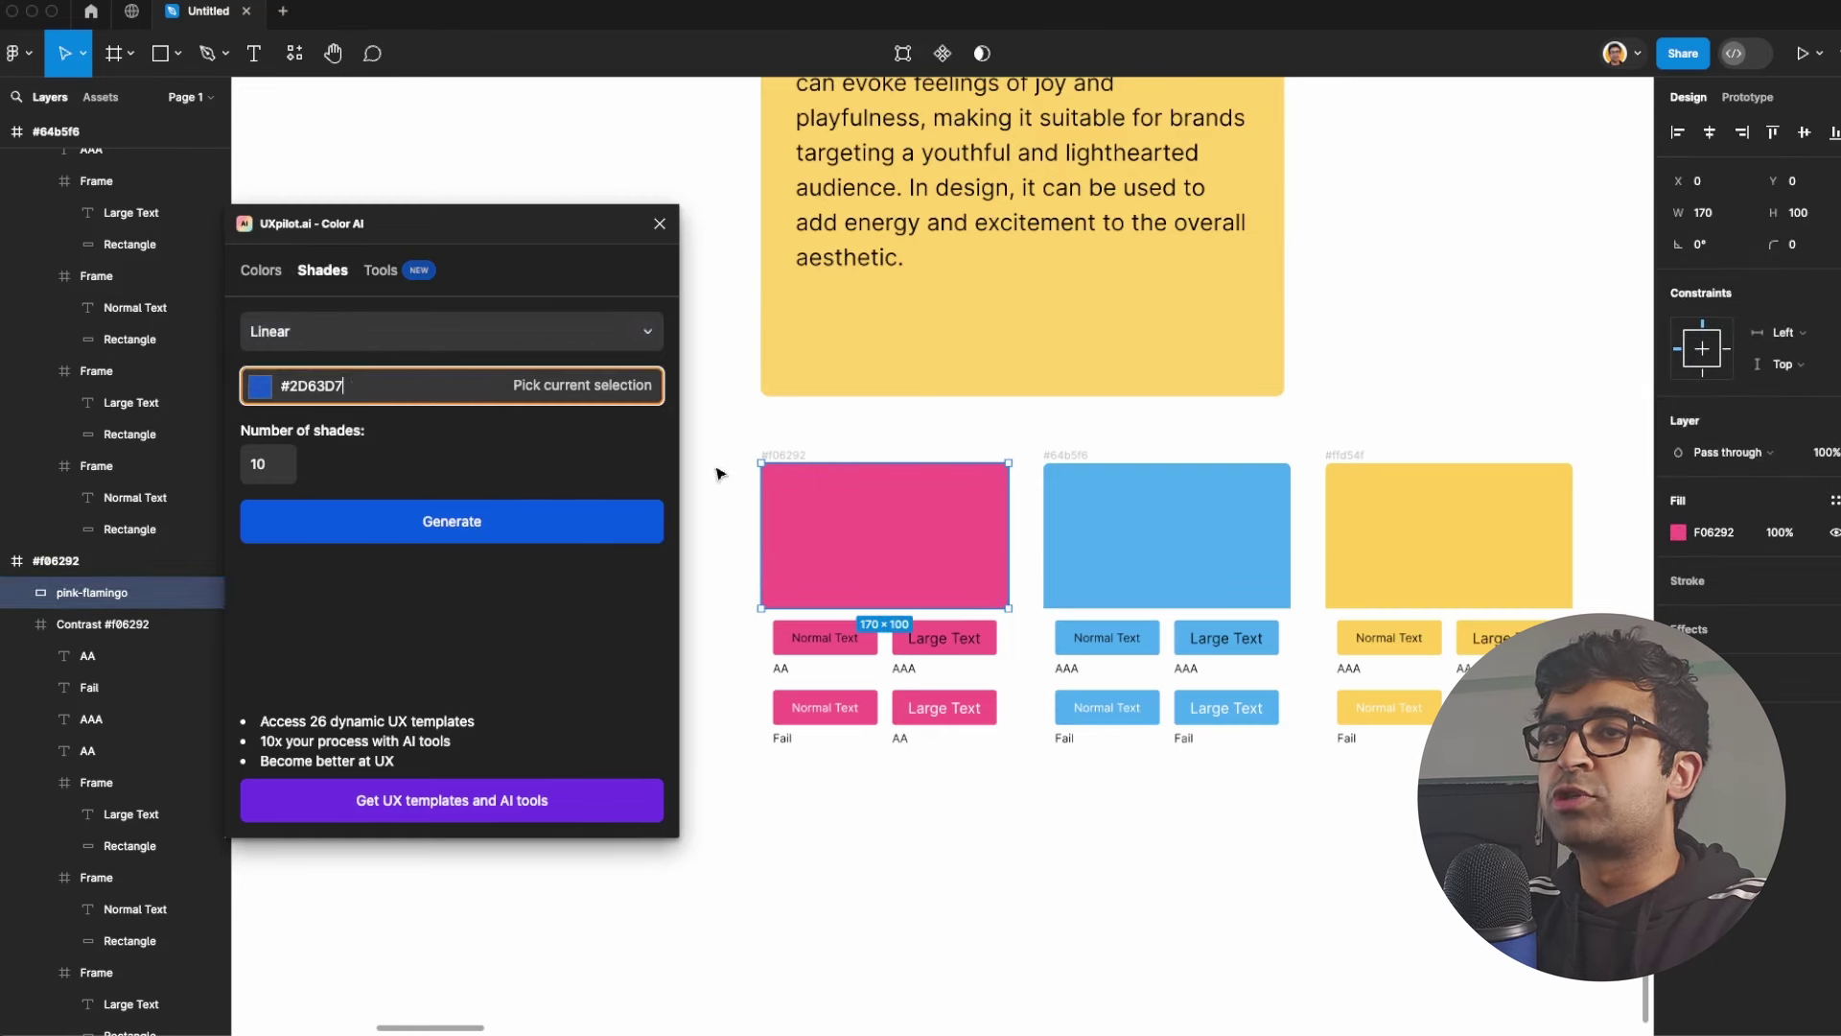
{"action": "left_click", "coordinate": [576, 385]}
{"action": "left_click", "coordinate": [515, 511]}
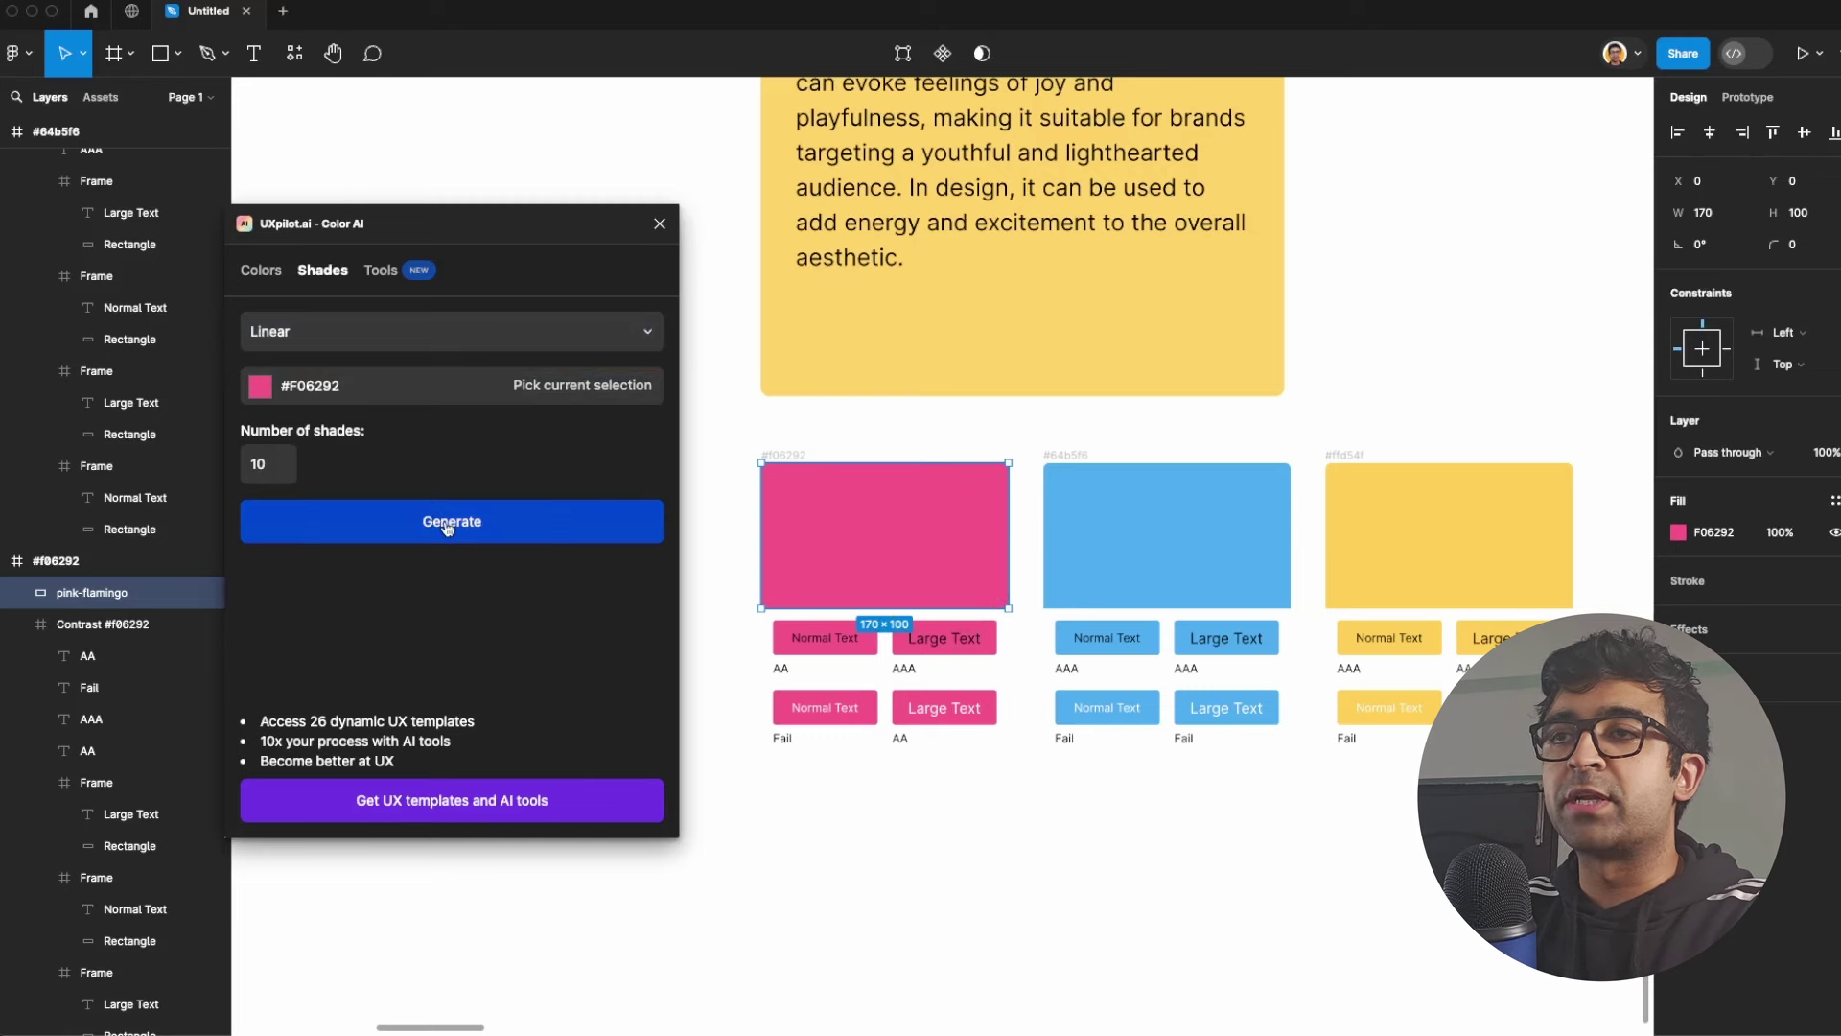
Step: Switch Color AI to gradient palettes and show its preset prompts list
{"action": "scroll", "coordinate": [1381, 748], "scroll_direction": "down", "scroll_amount": 5}
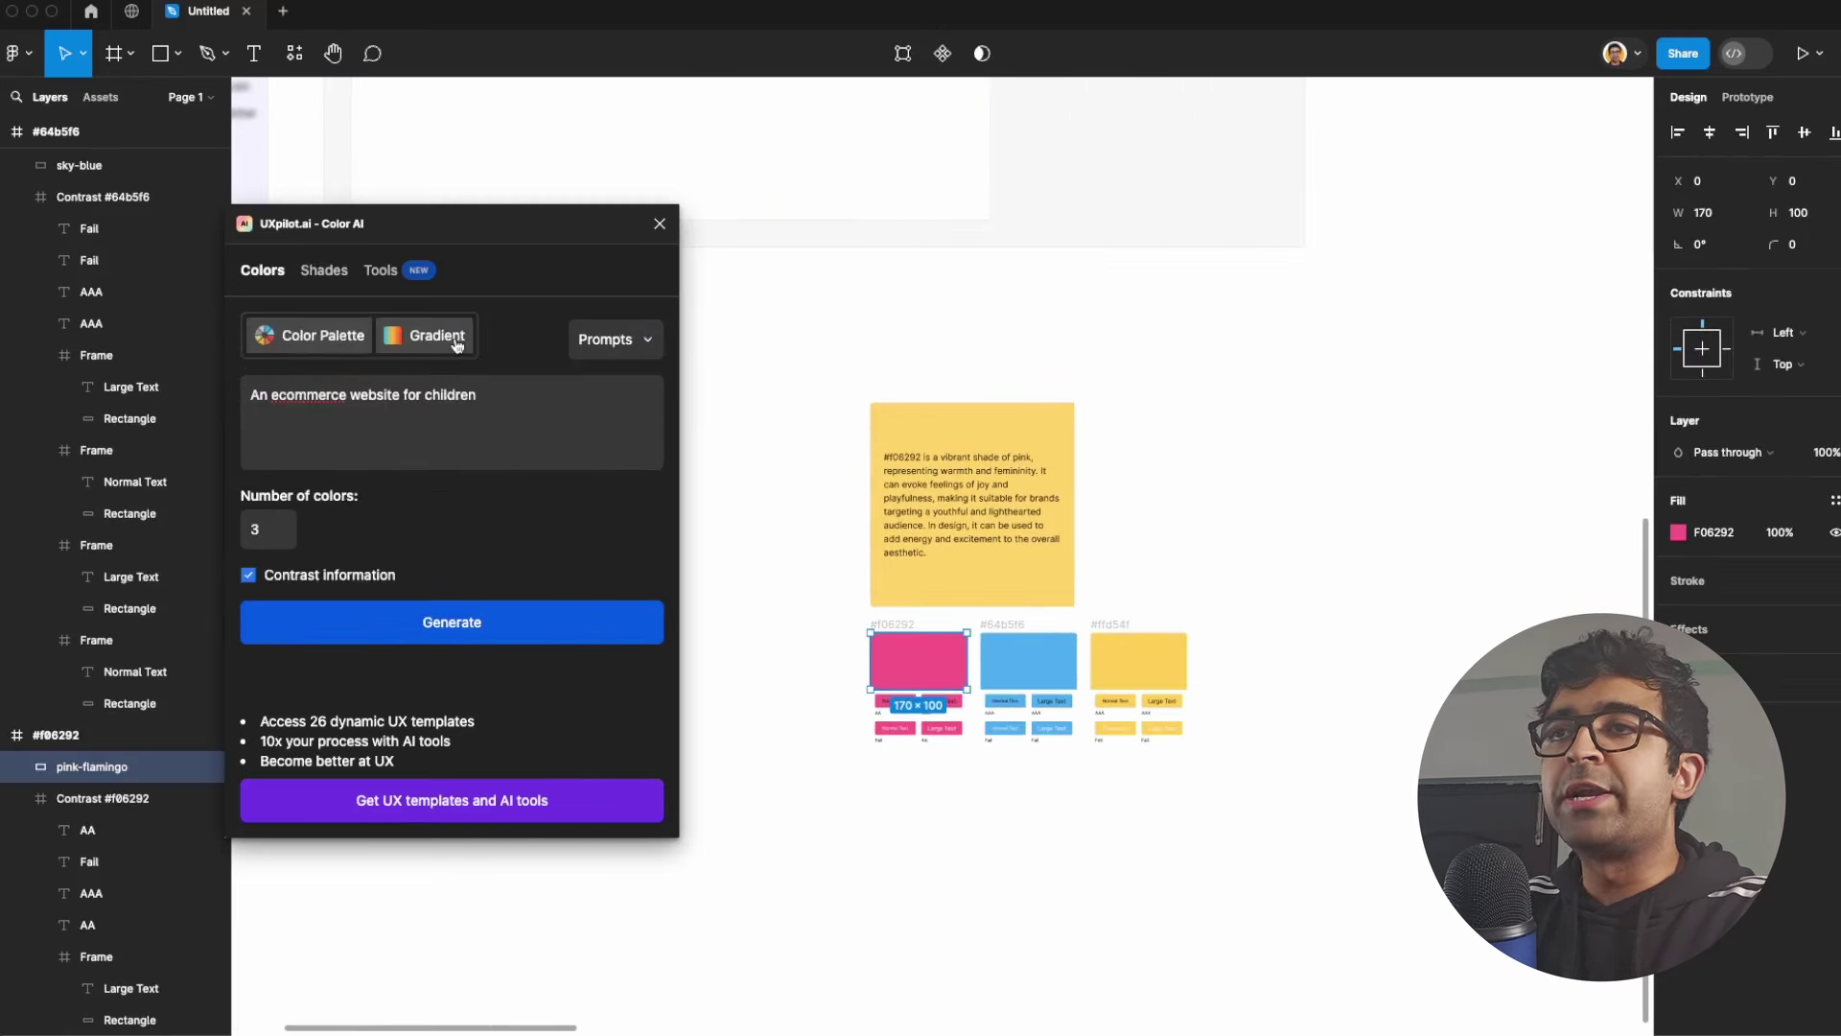
{"action": "left_click", "coordinate": [457, 344]}
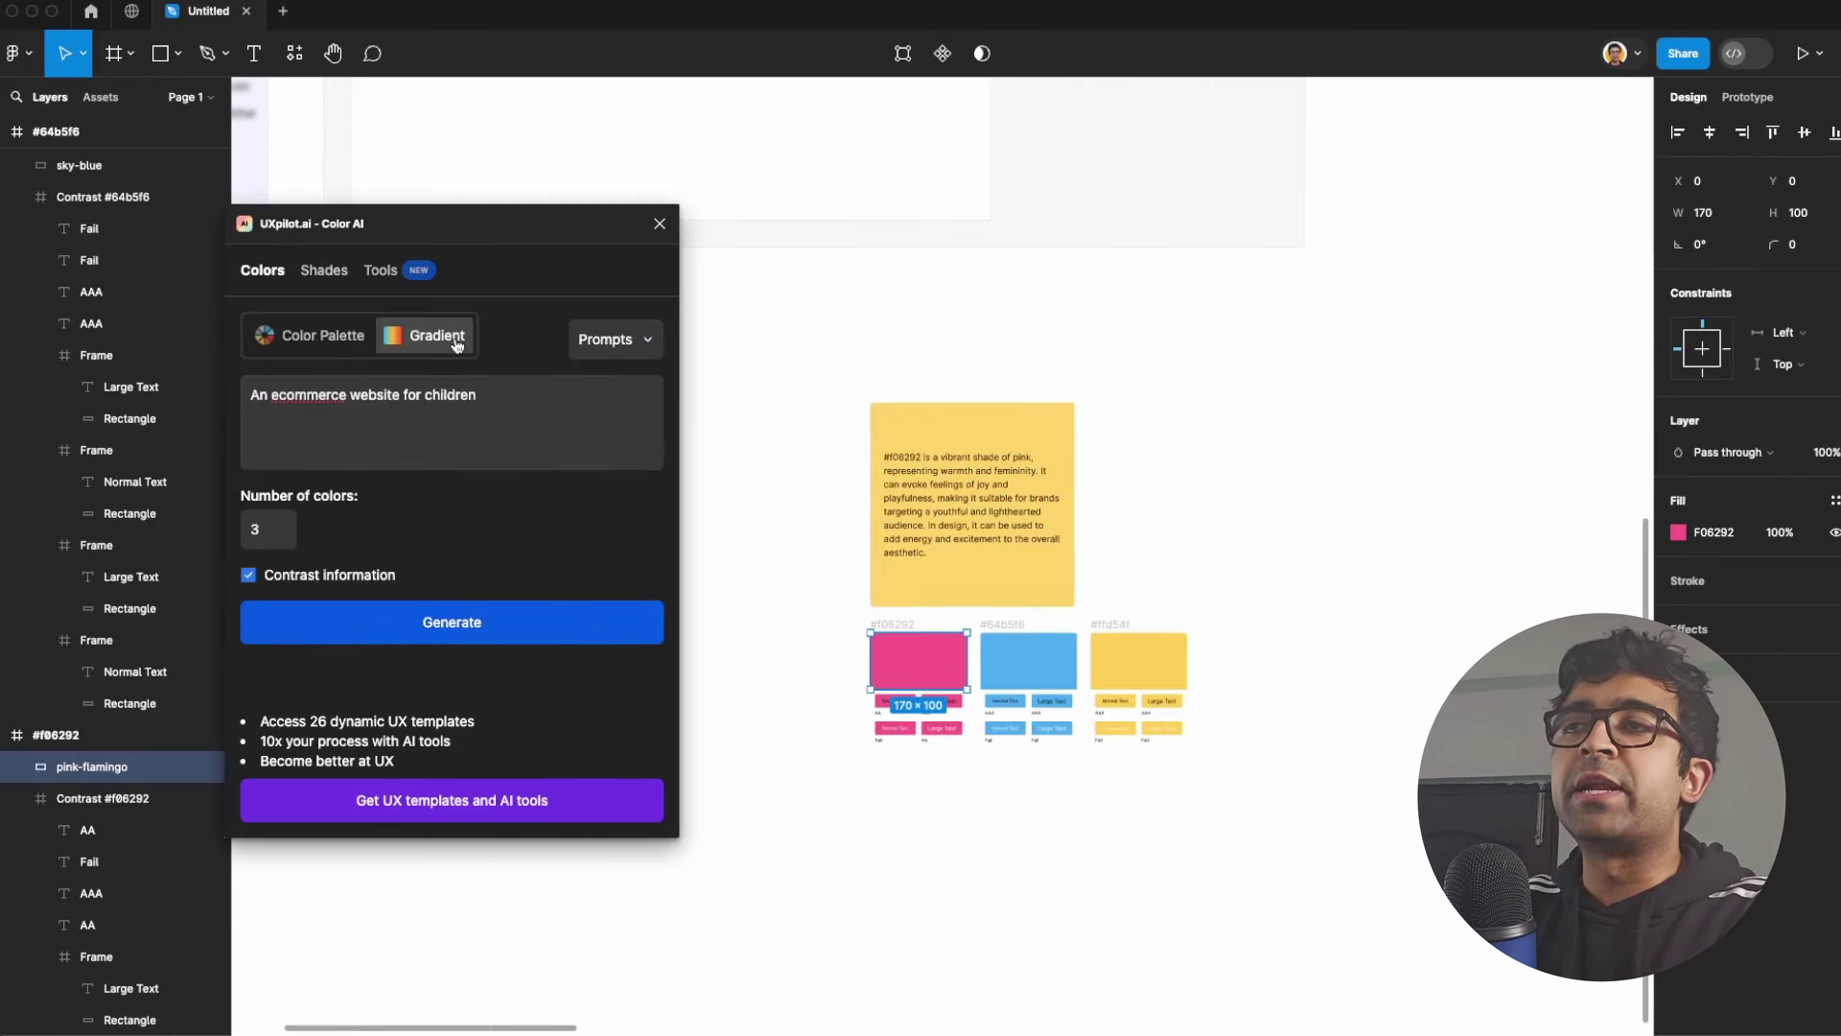
{"action": "left_click", "coordinate": [643, 345]}
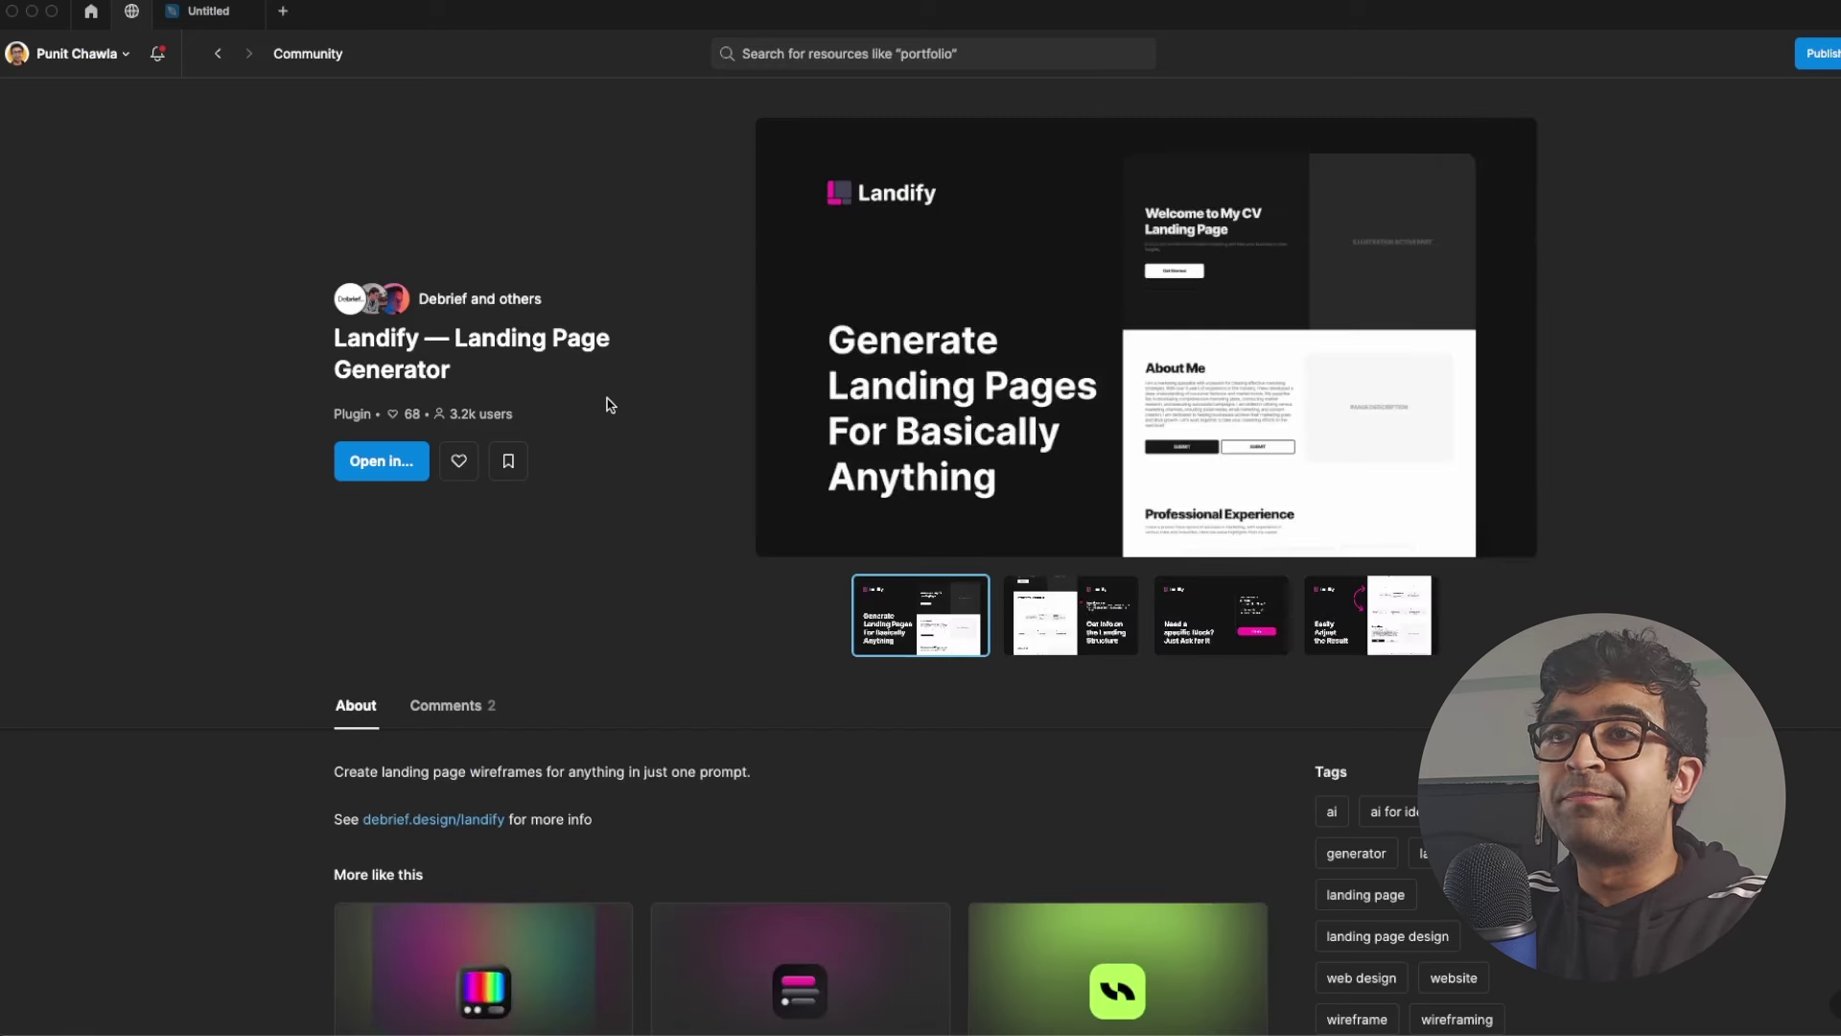
Step: Open the Landify plugin in the Untitled file from its Community page
{"action": "left_click", "coordinate": [349, 301]}
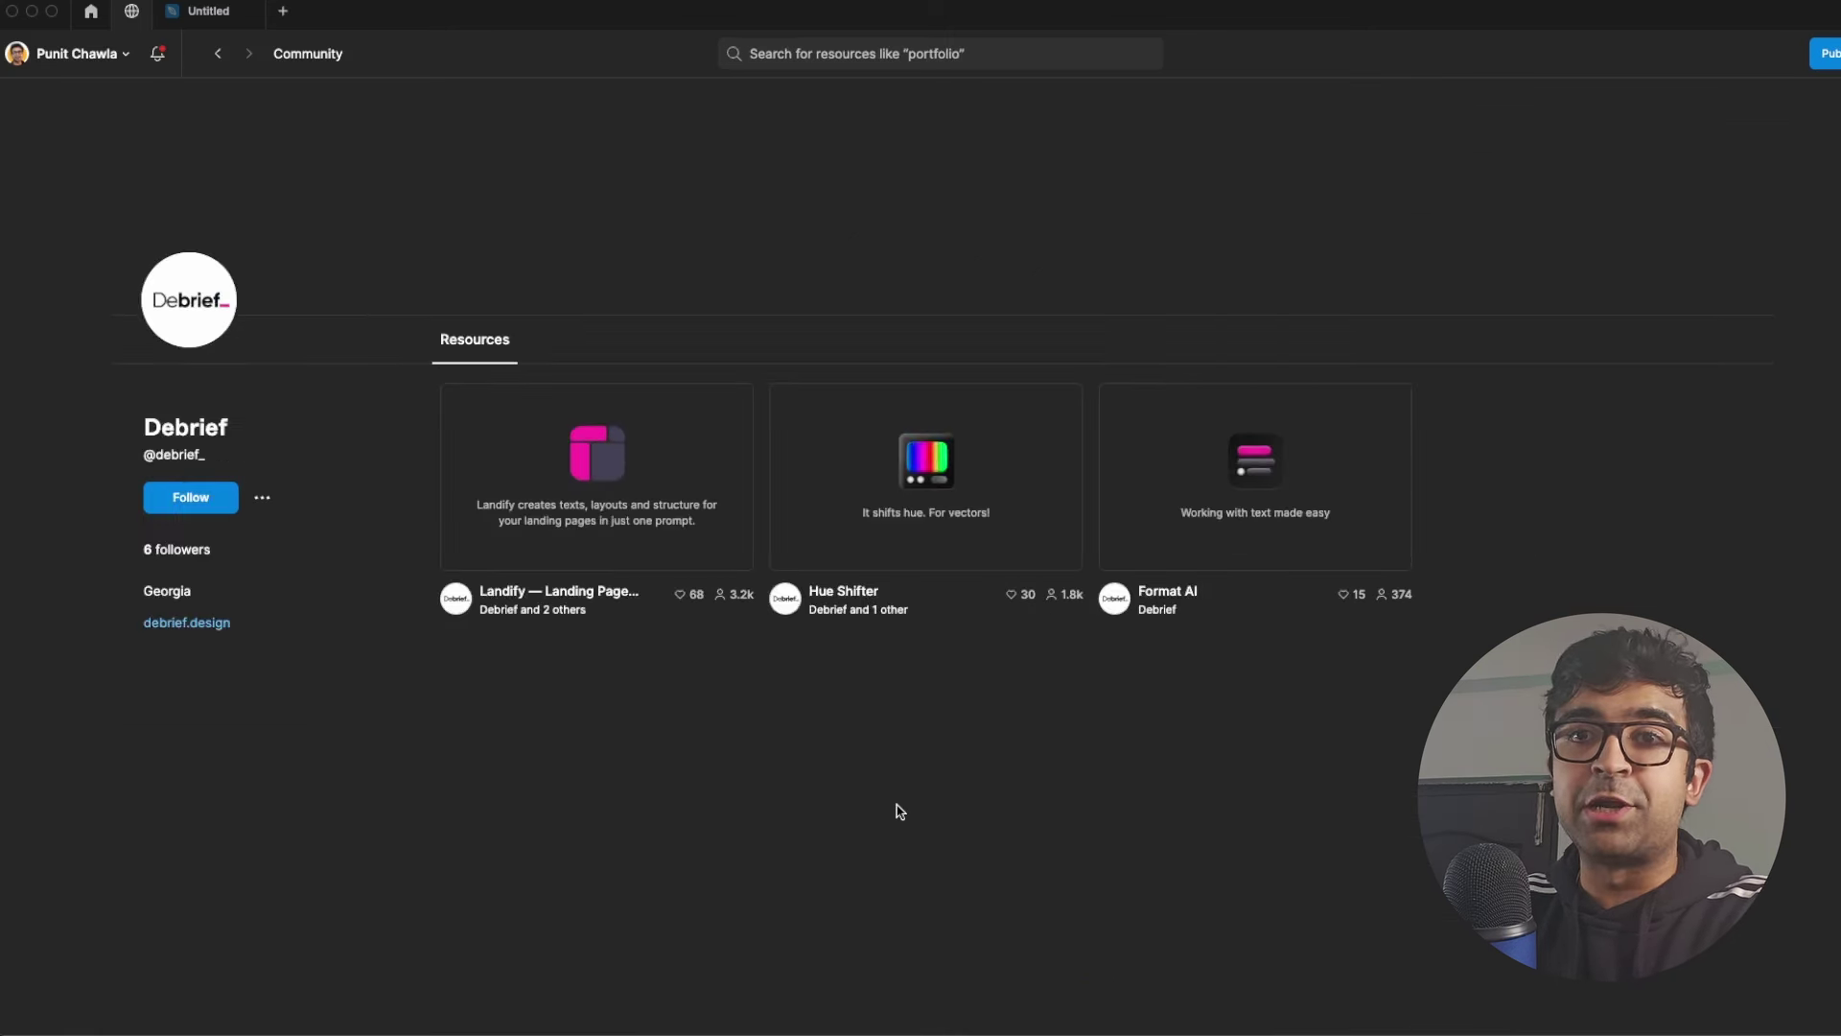
{"action": "left_click", "coordinate": [597, 537]}
{"action": "left_click", "coordinate": [395, 470]}
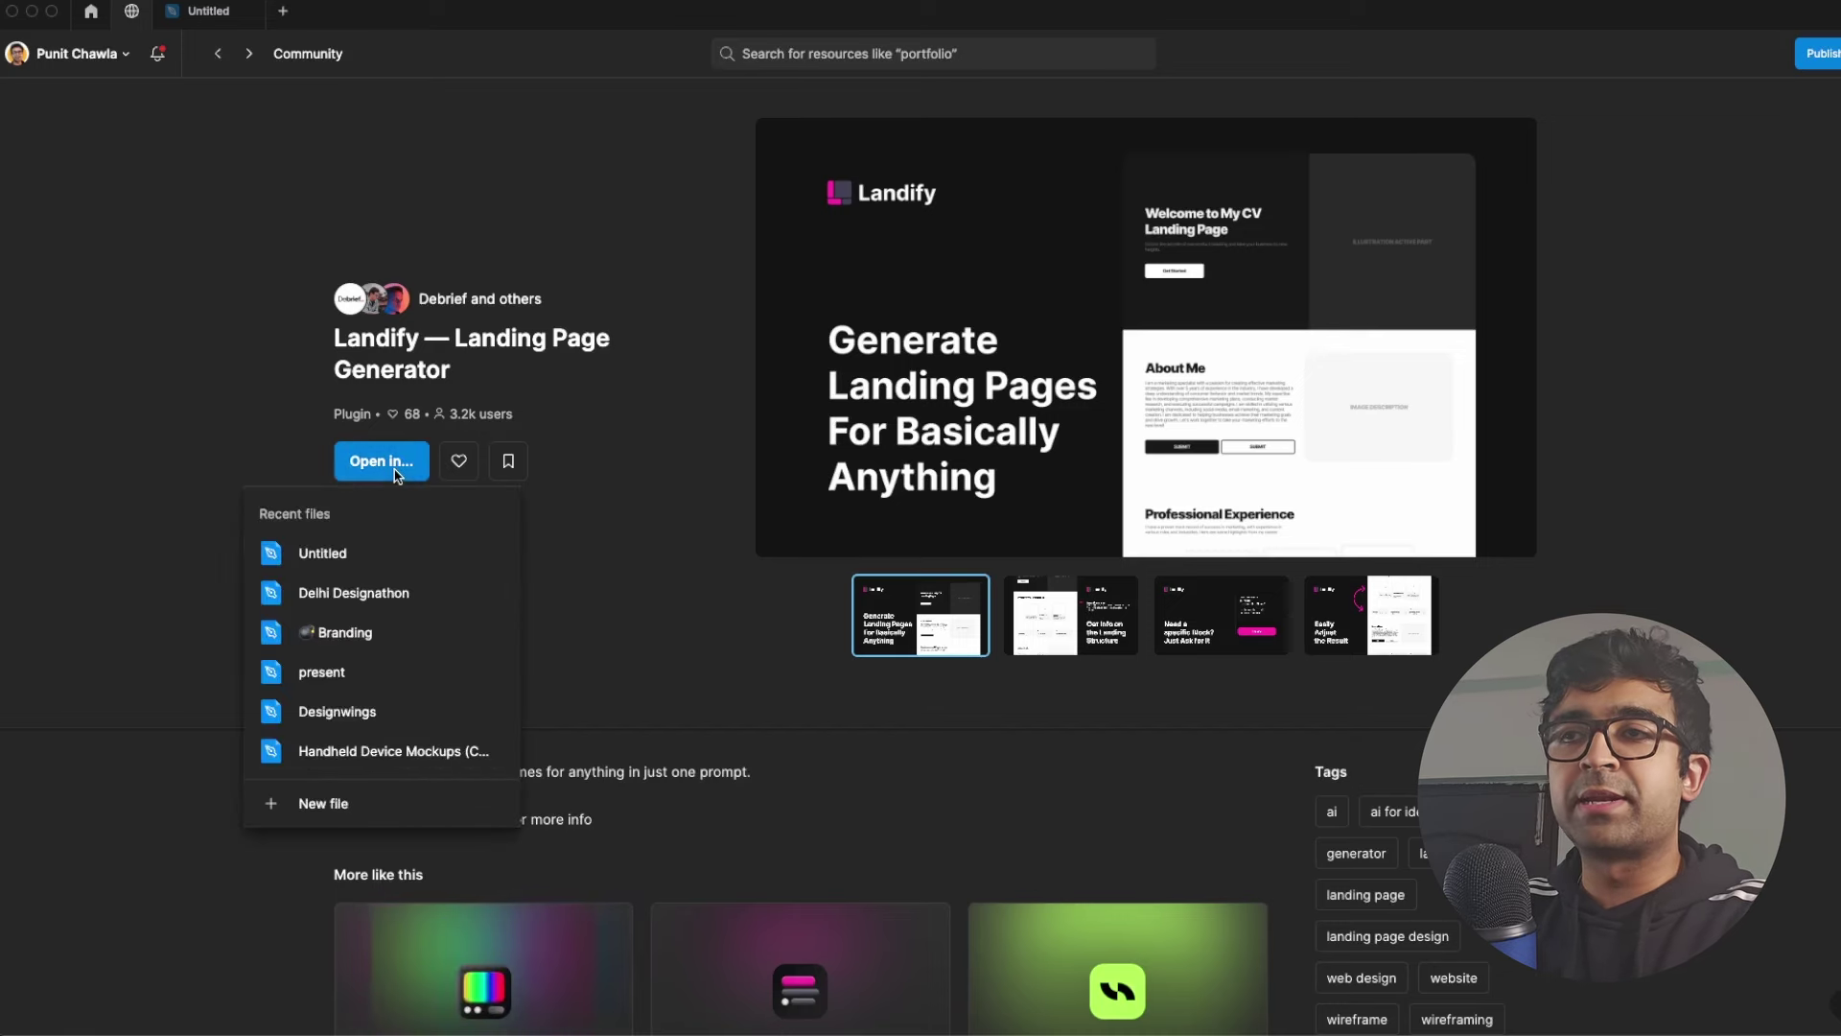
{"action": "left_click", "coordinate": [337, 553]}
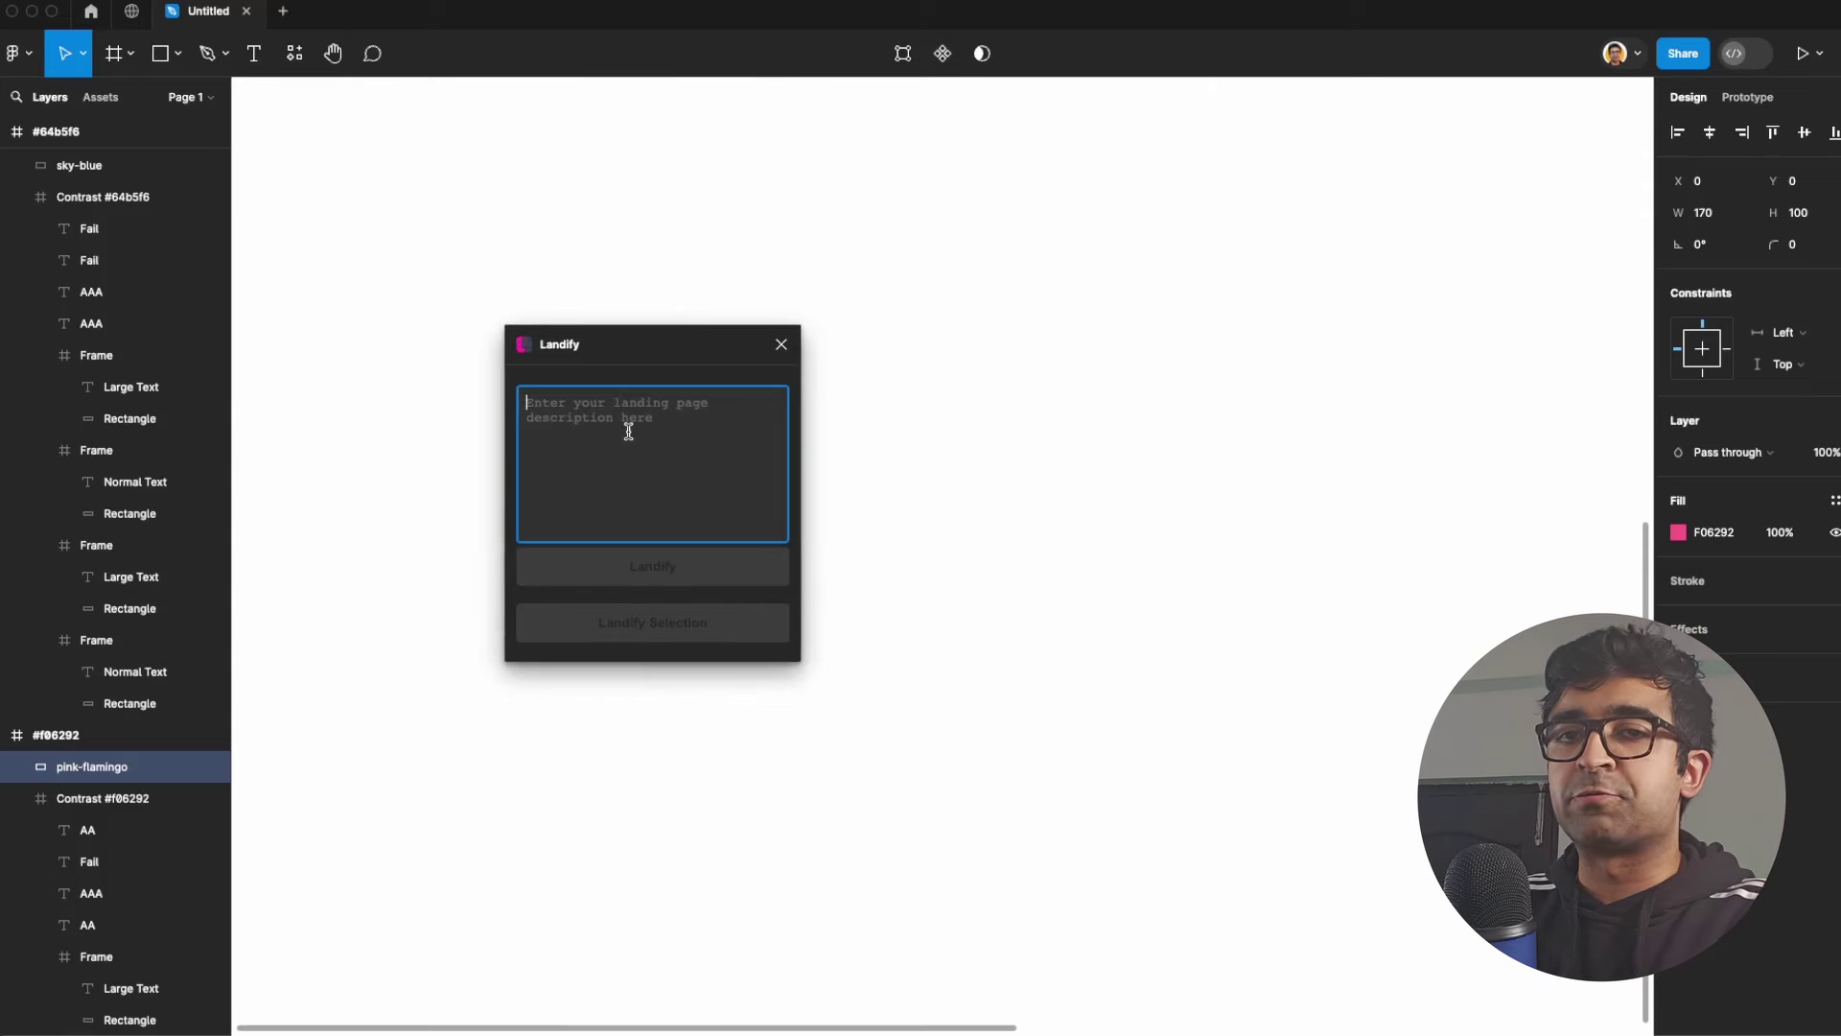
Step: Paste the UX designer portfolio description into Landify, generate the page, and move the window aside
{"action": "type", "text": "A landing page for my personal portfolio projects as a UX designer"}
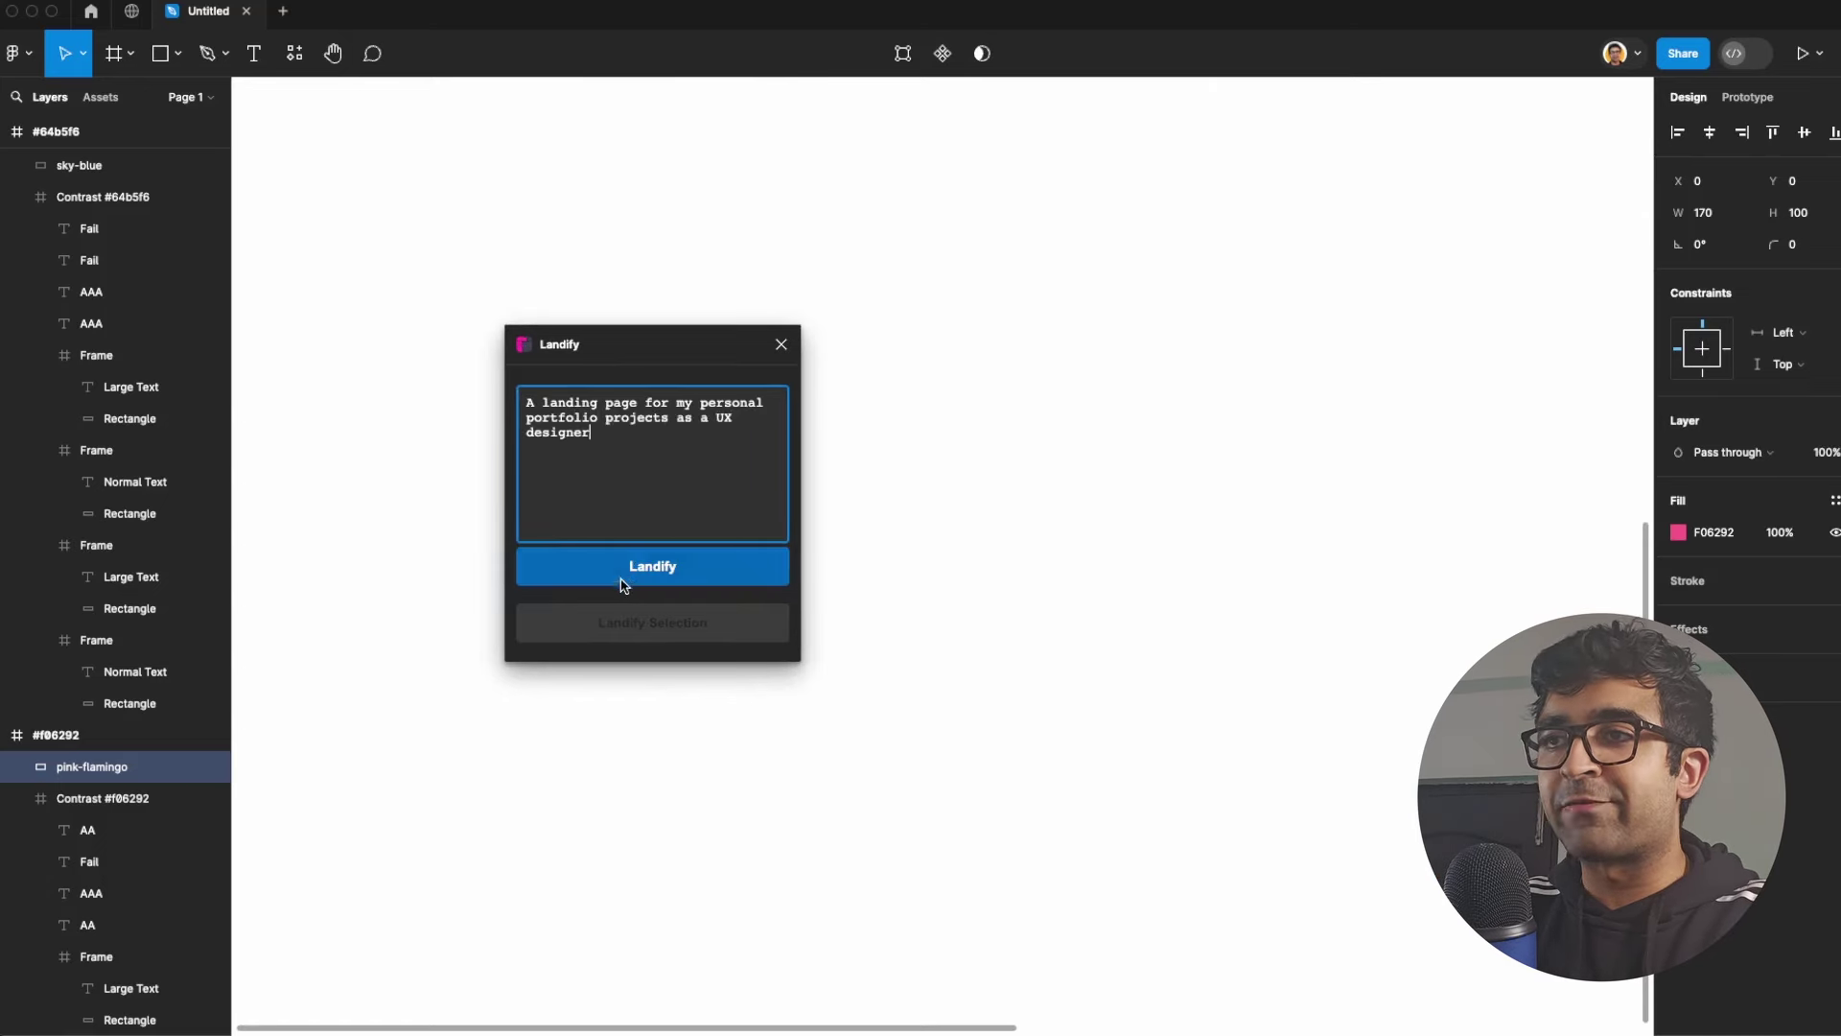
{"action": "left_click", "coordinate": [624, 571]}
{"action": "left_click_drag", "start_coordinate": [666, 345], "coordinate": [420, 335]}
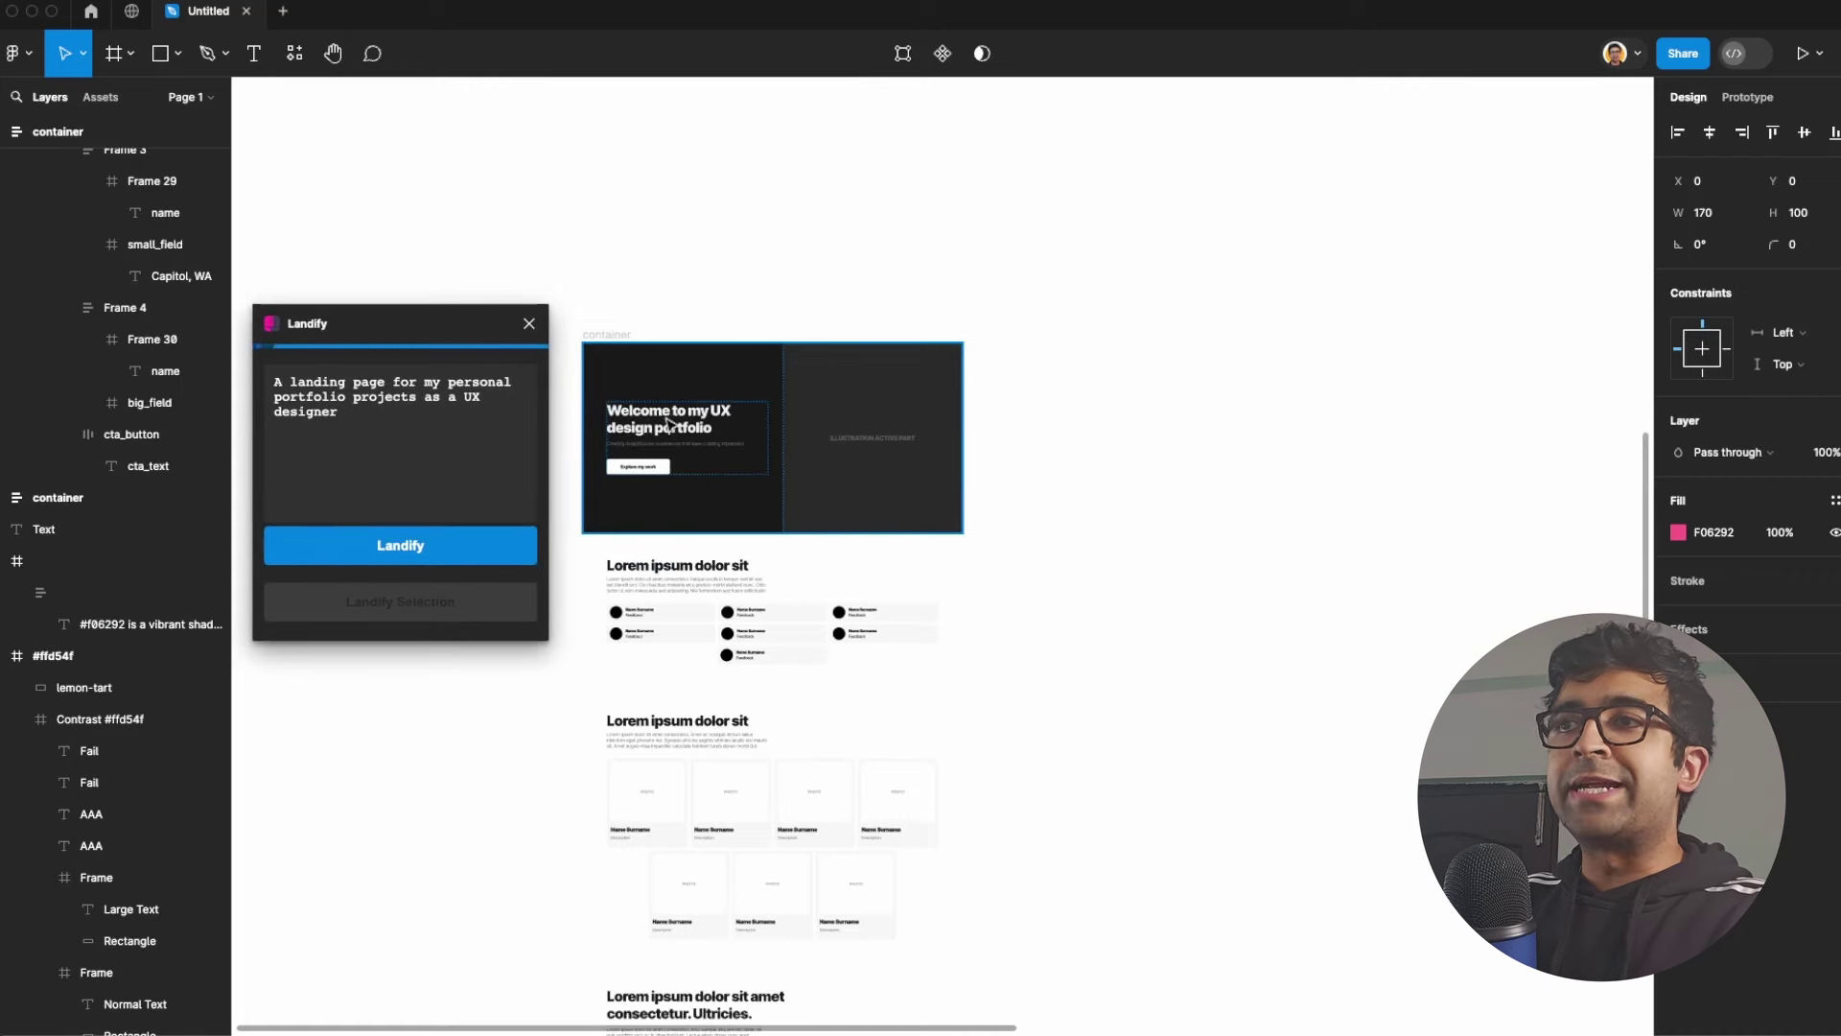
Step: Scroll through the generated hero, portfolio, skills, testimonials and contact sections, then shift Landify aside
{"action": "scroll", "coordinate": [669, 422], "scroll_direction": "up", "scroll_amount": 5}
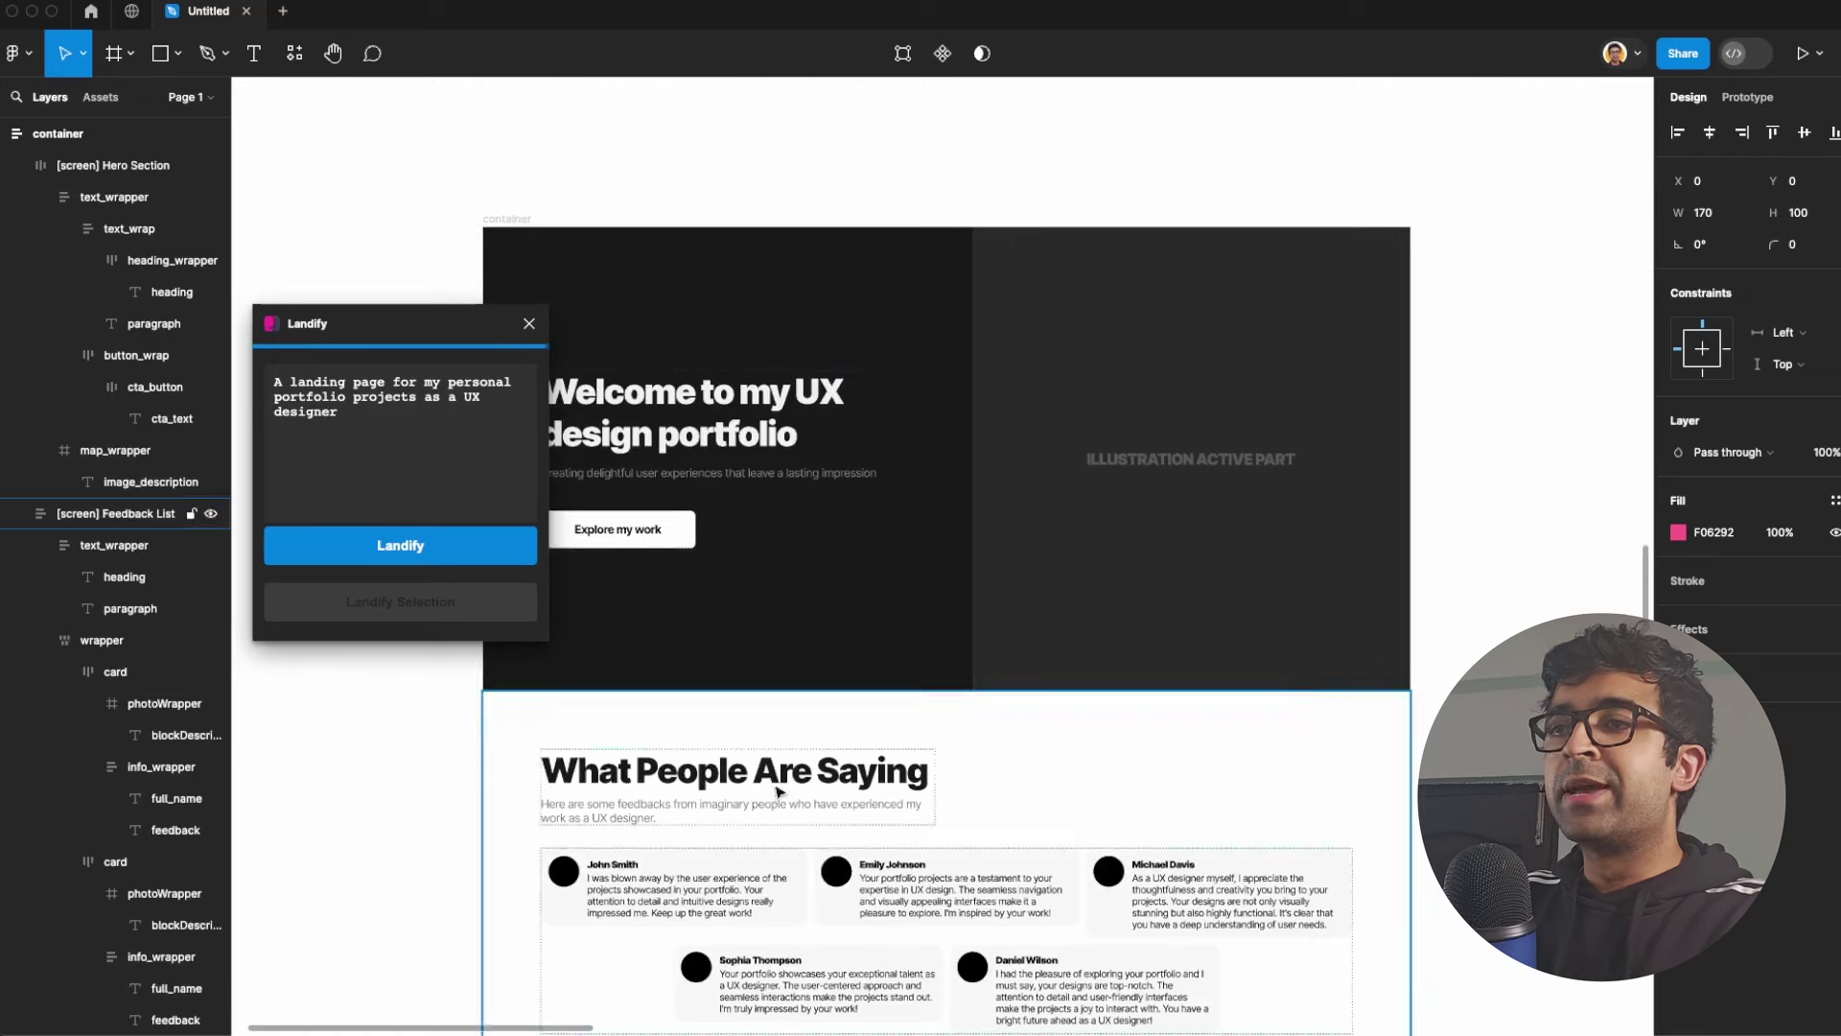
{"action": "scroll", "coordinate": [729, 671], "scroll_direction": "down", "scroll_amount": 8}
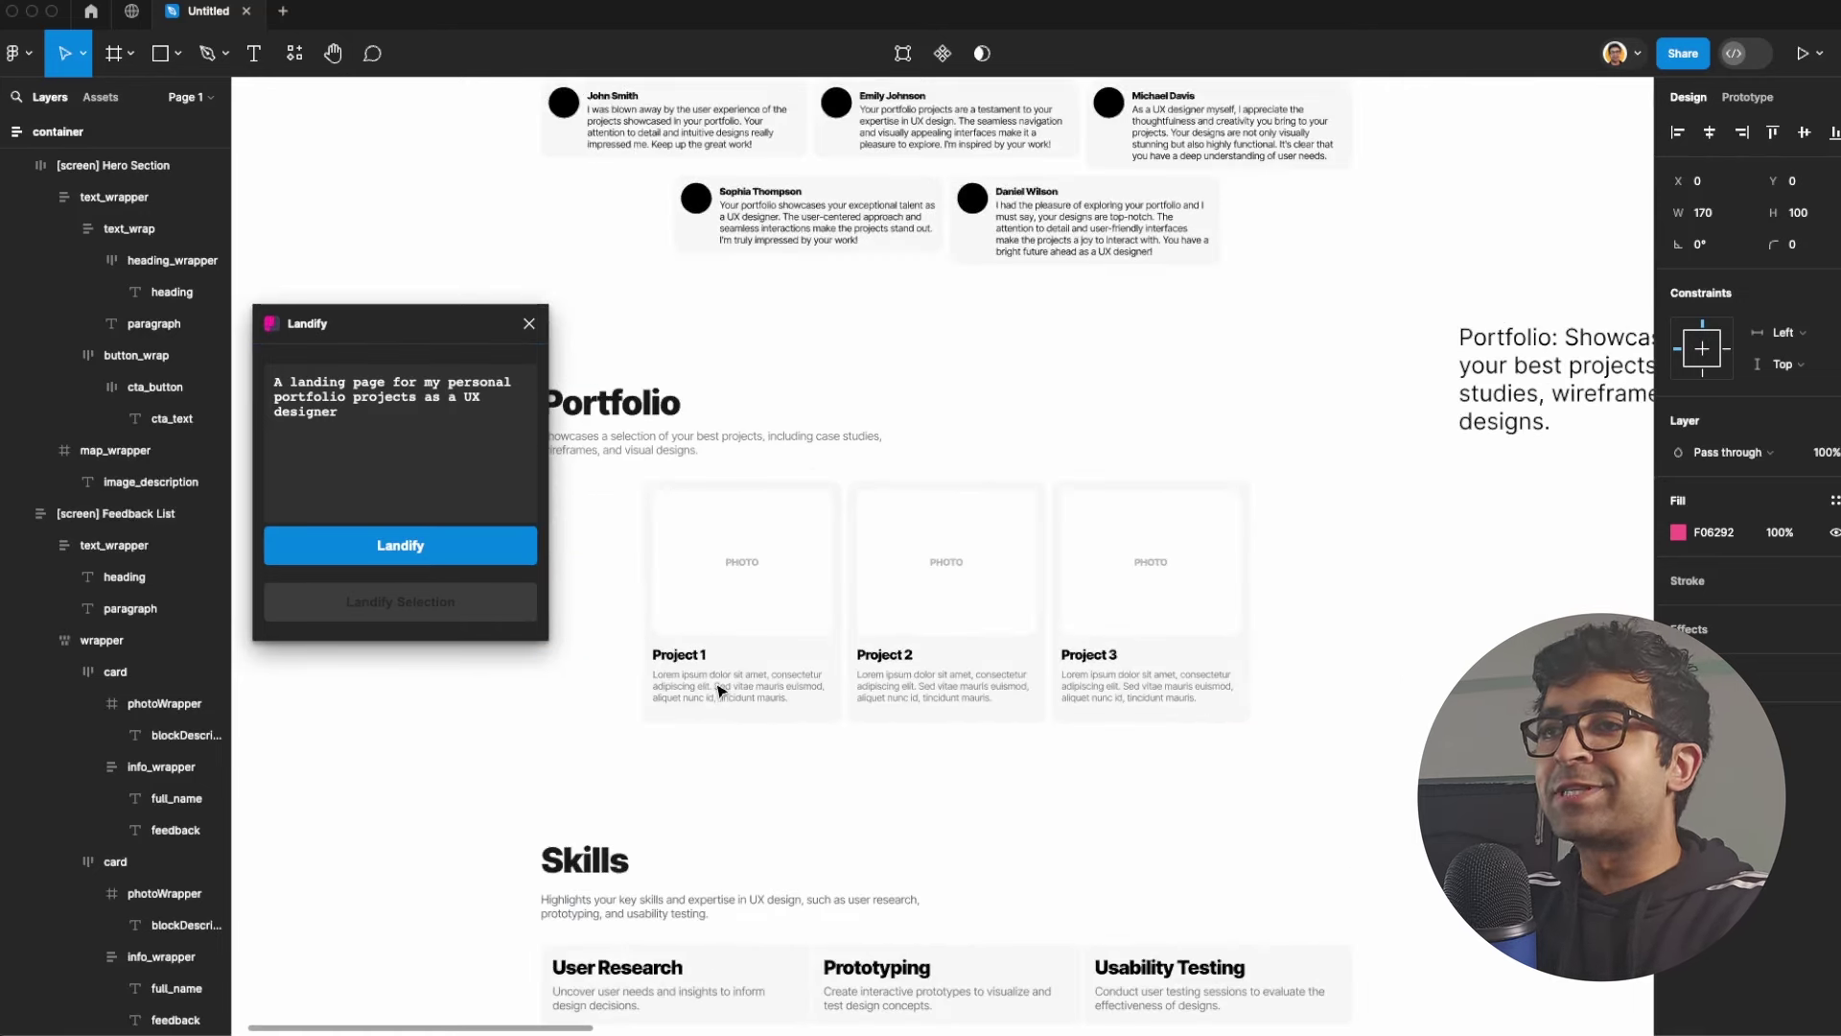
{"action": "scroll", "coordinate": [897, 652], "scroll_direction": "up", "scroll_amount": 10}
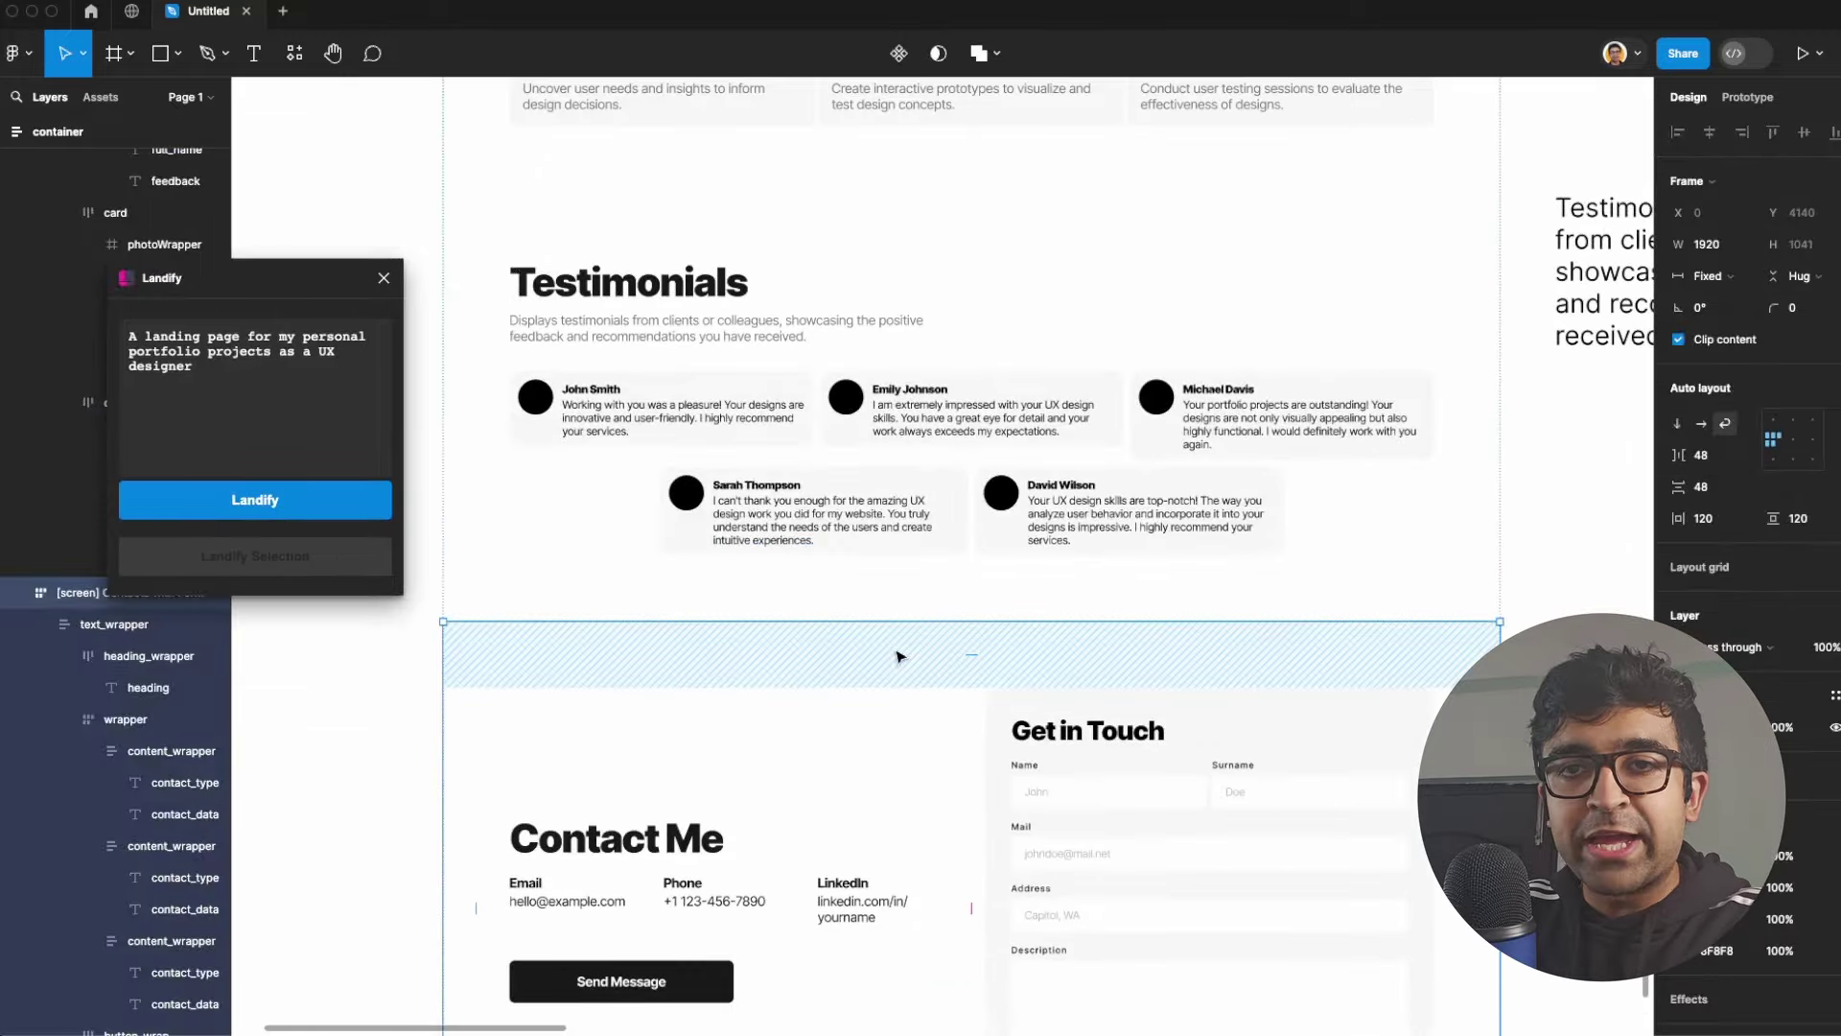
{"action": "scroll", "coordinate": [899, 656], "scroll_direction": "up", "scroll_amount": 15}
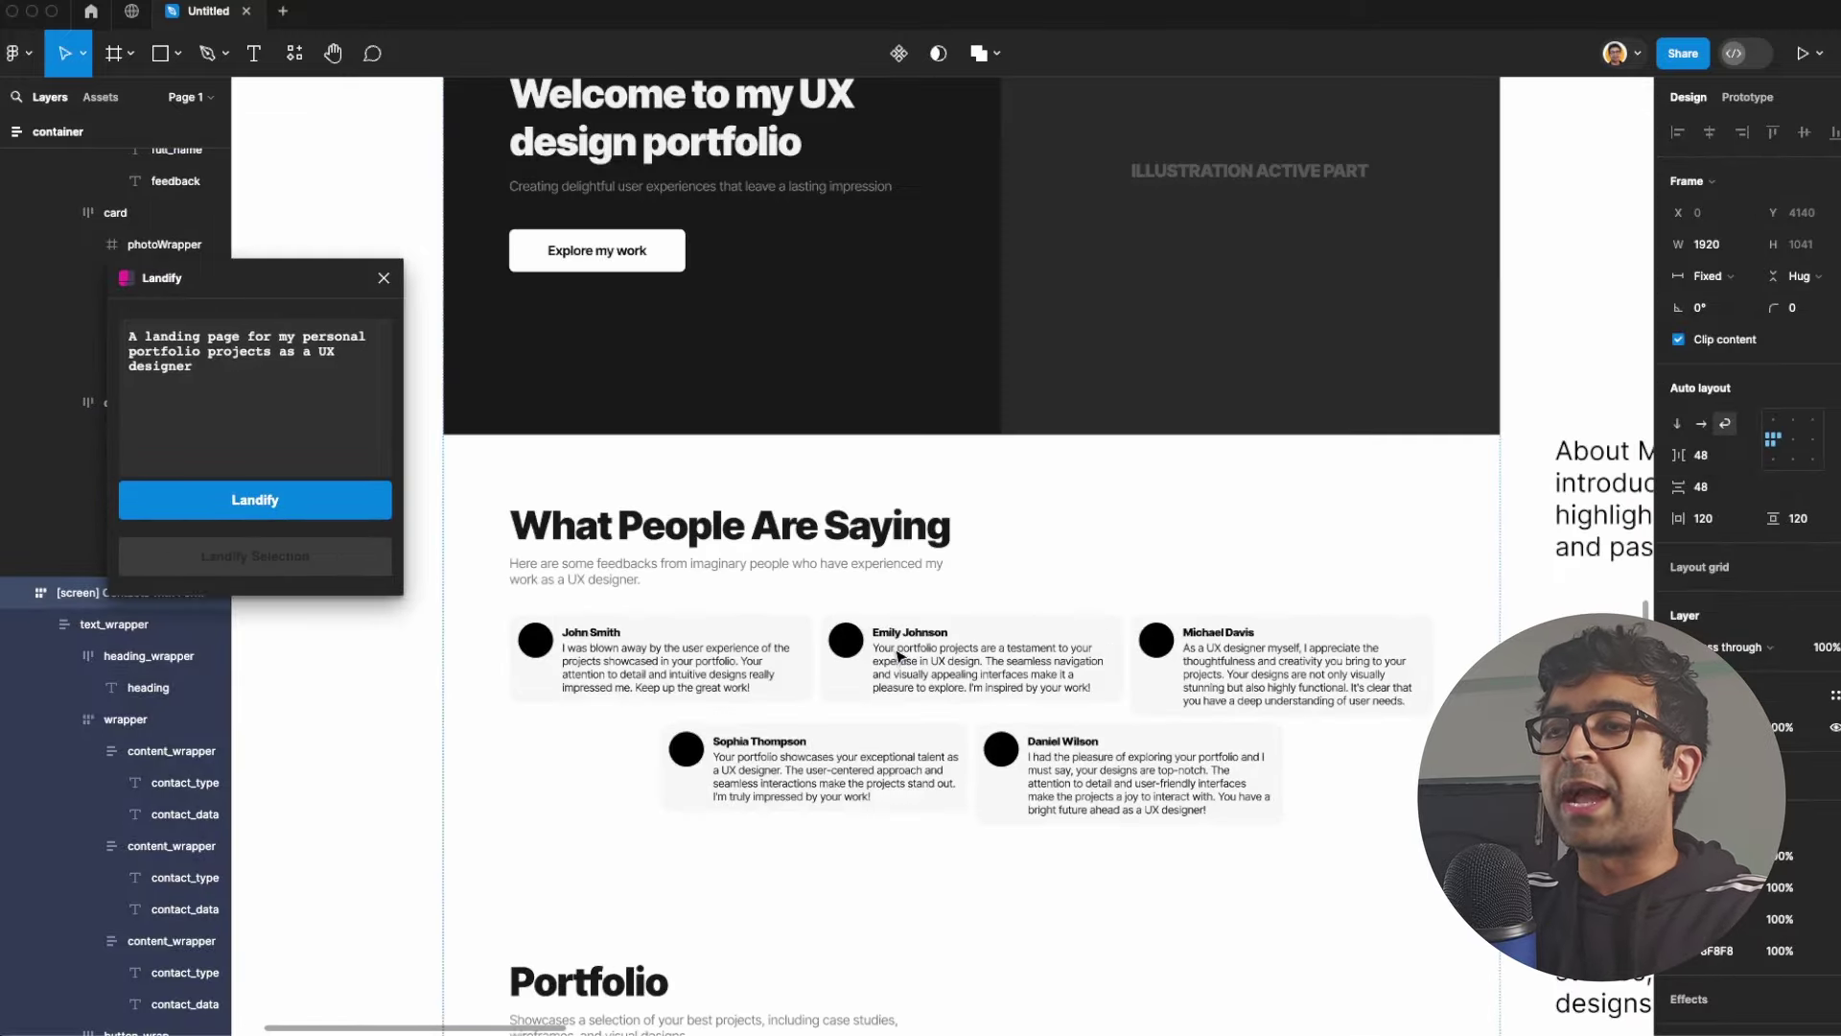
{"action": "scroll", "coordinate": [674, 592], "scroll_direction": "down", "scroll_amount": 3}
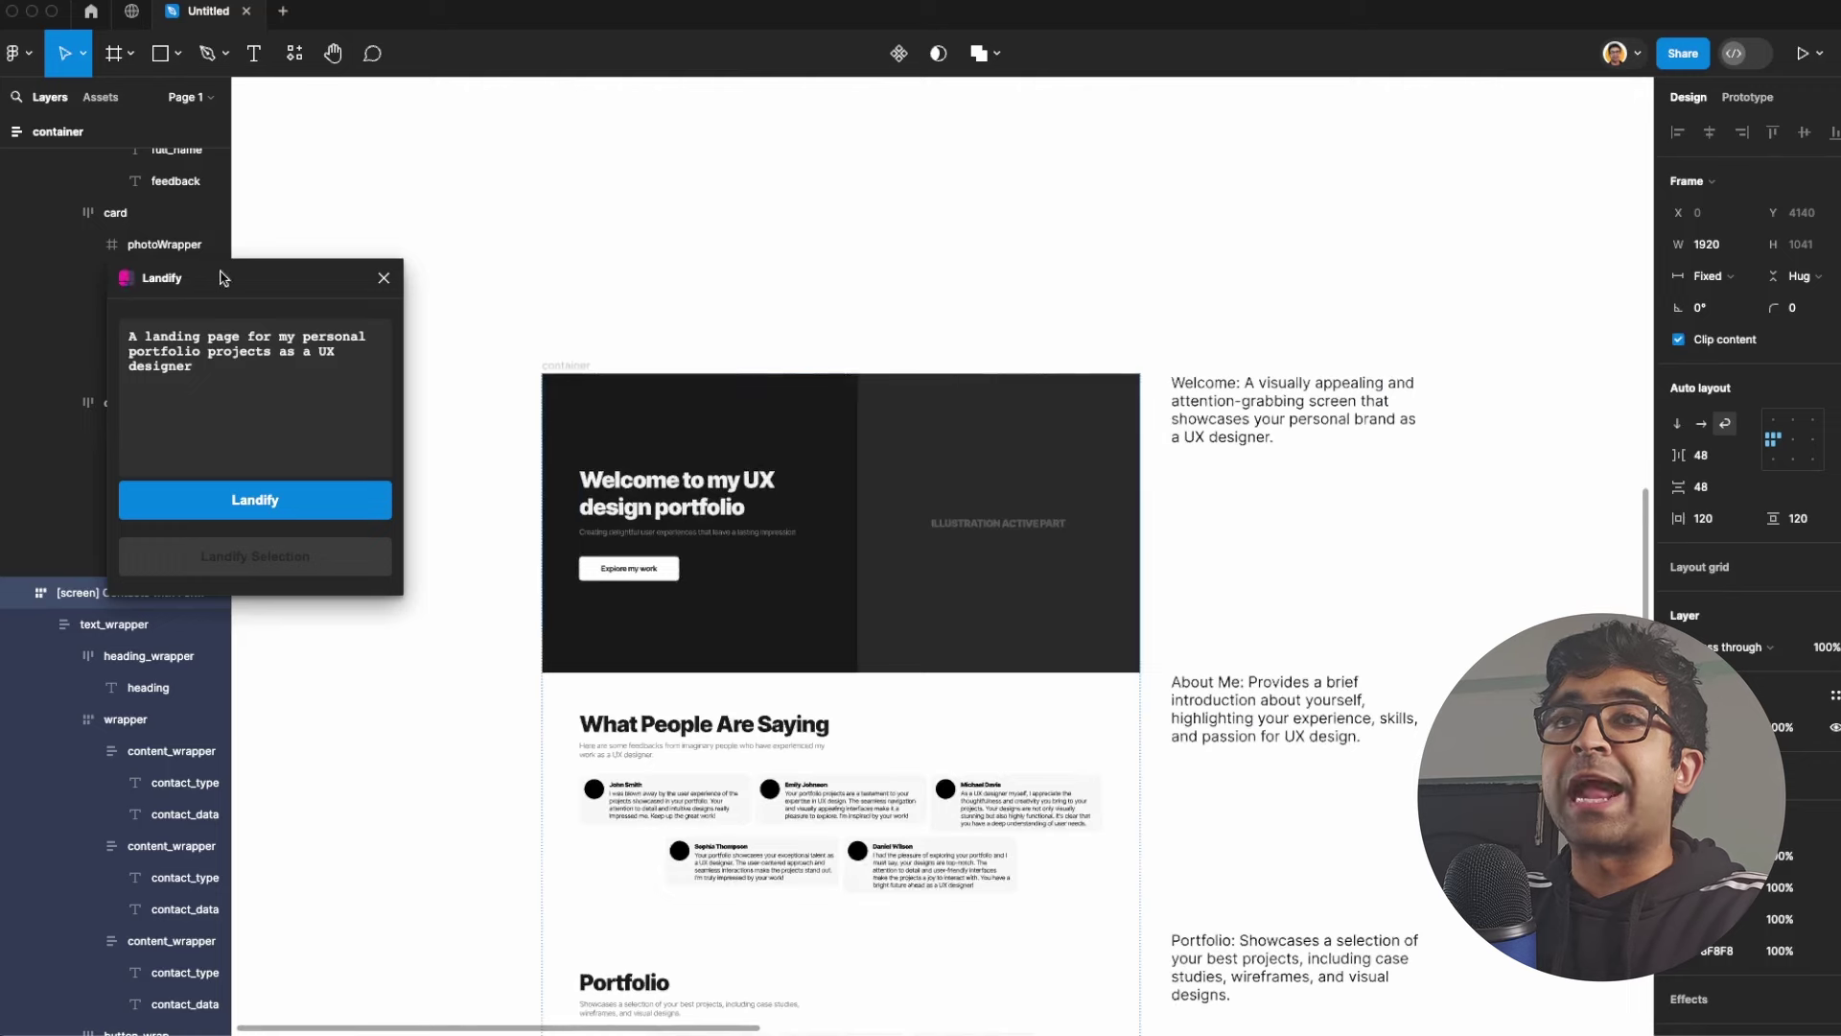
{"action": "left_click_drag", "start_coordinate": [265, 292], "coordinate": [440, 307]}
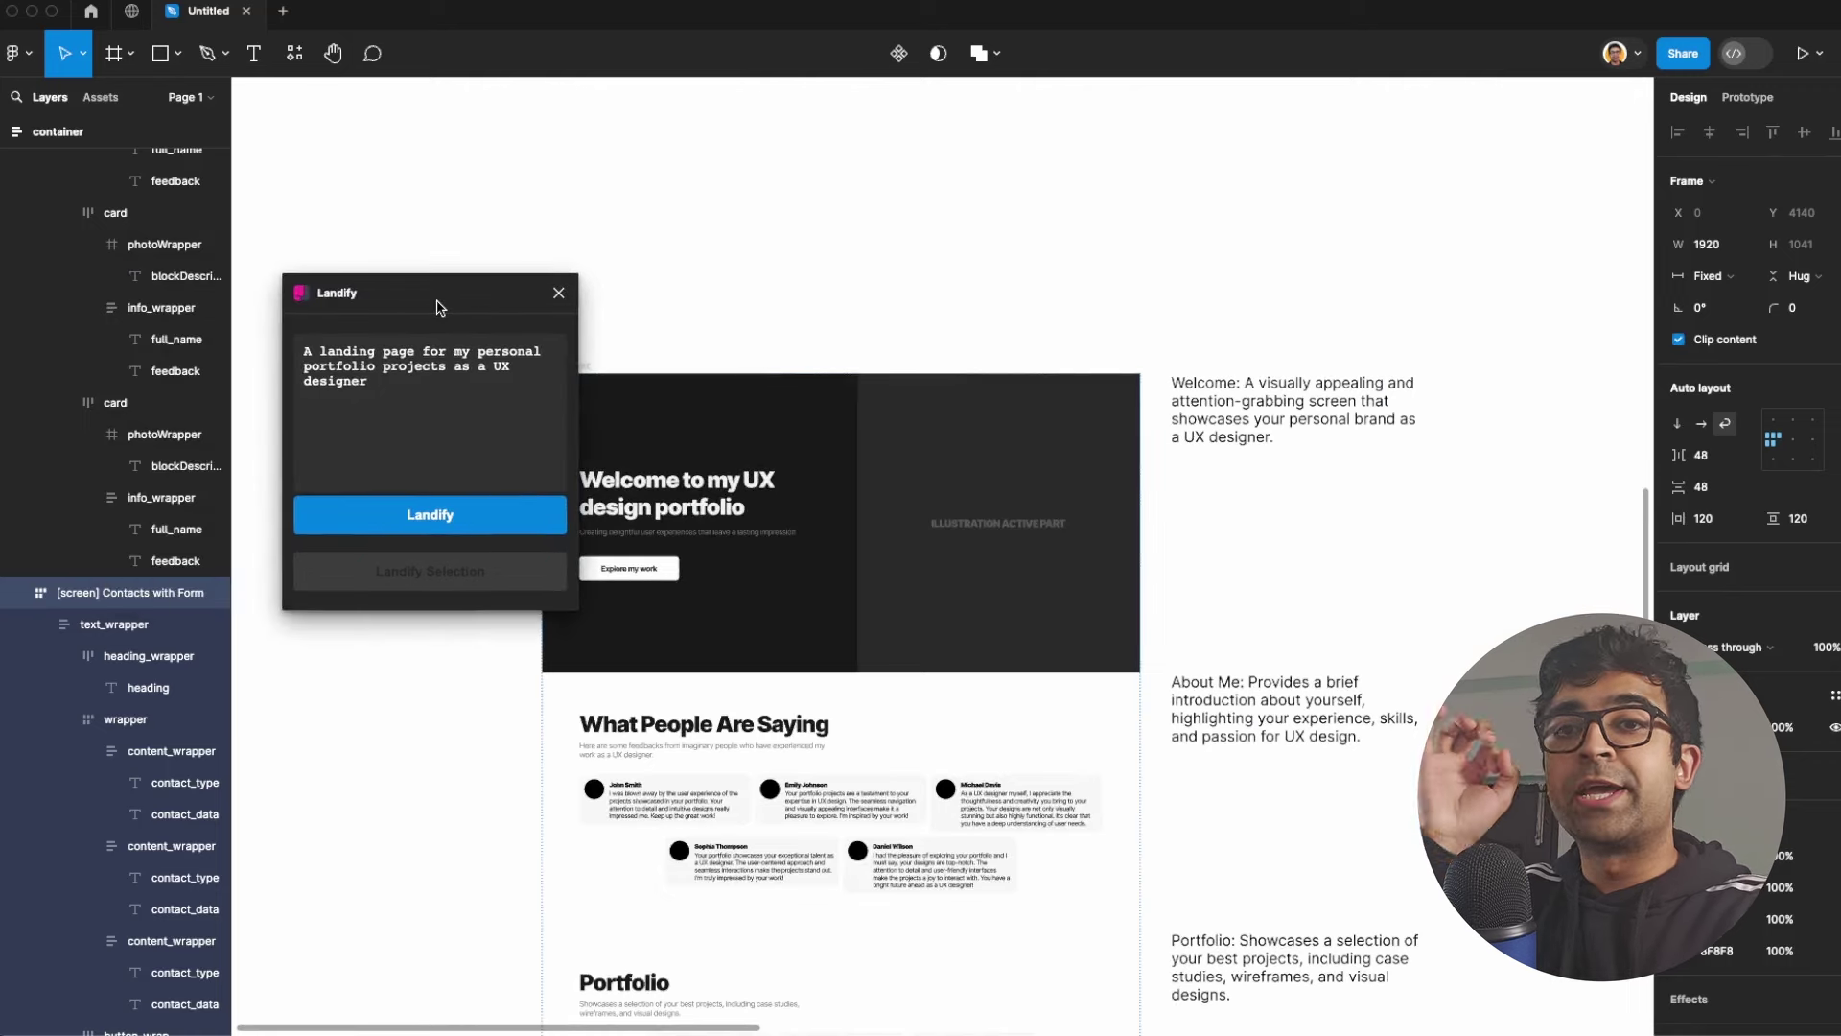
Step: Select the Portfolio heading and apply Landify Selection to rework it
{"action": "left_click", "coordinate": [671, 500], "text": "super"}
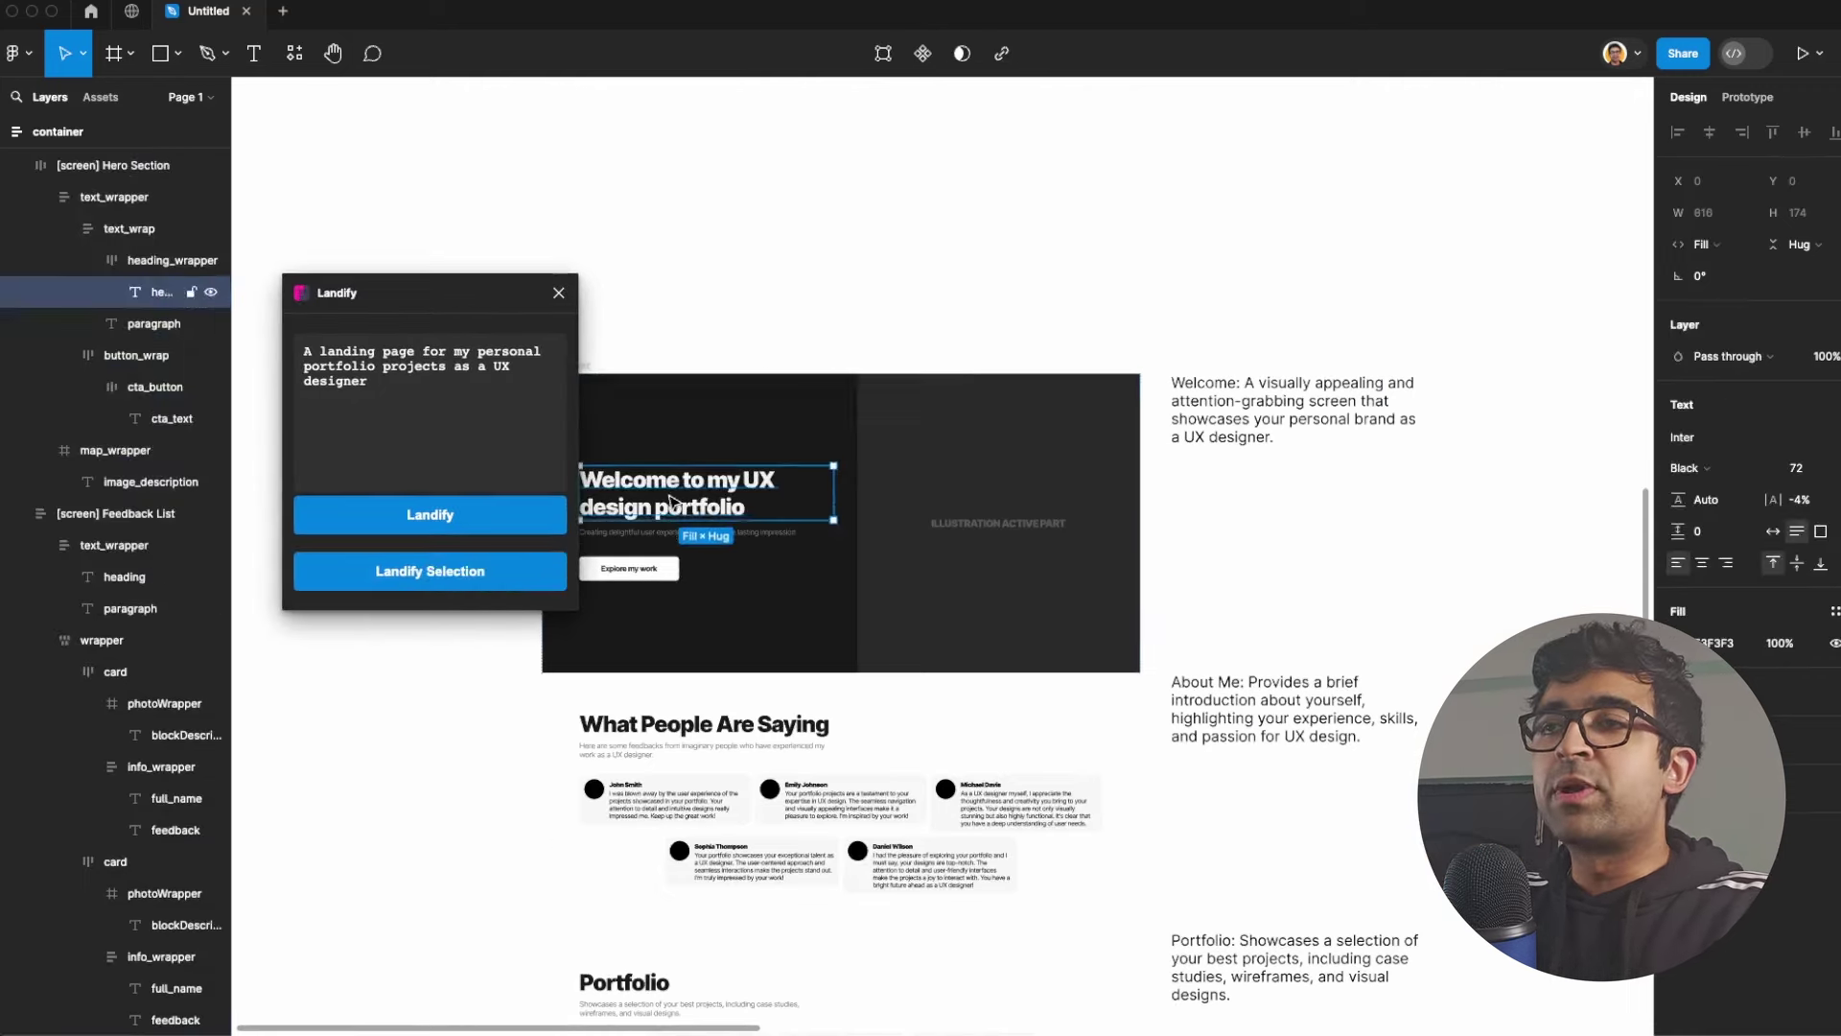
{"action": "scroll", "coordinate": [672, 500], "scroll_direction": "up", "scroll_amount": 5, "text": "ctrl"}
{"action": "scroll", "coordinate": [657, 539], "scroll_direction": "down", "scroll_amount": 5, "text": "ctrl"}
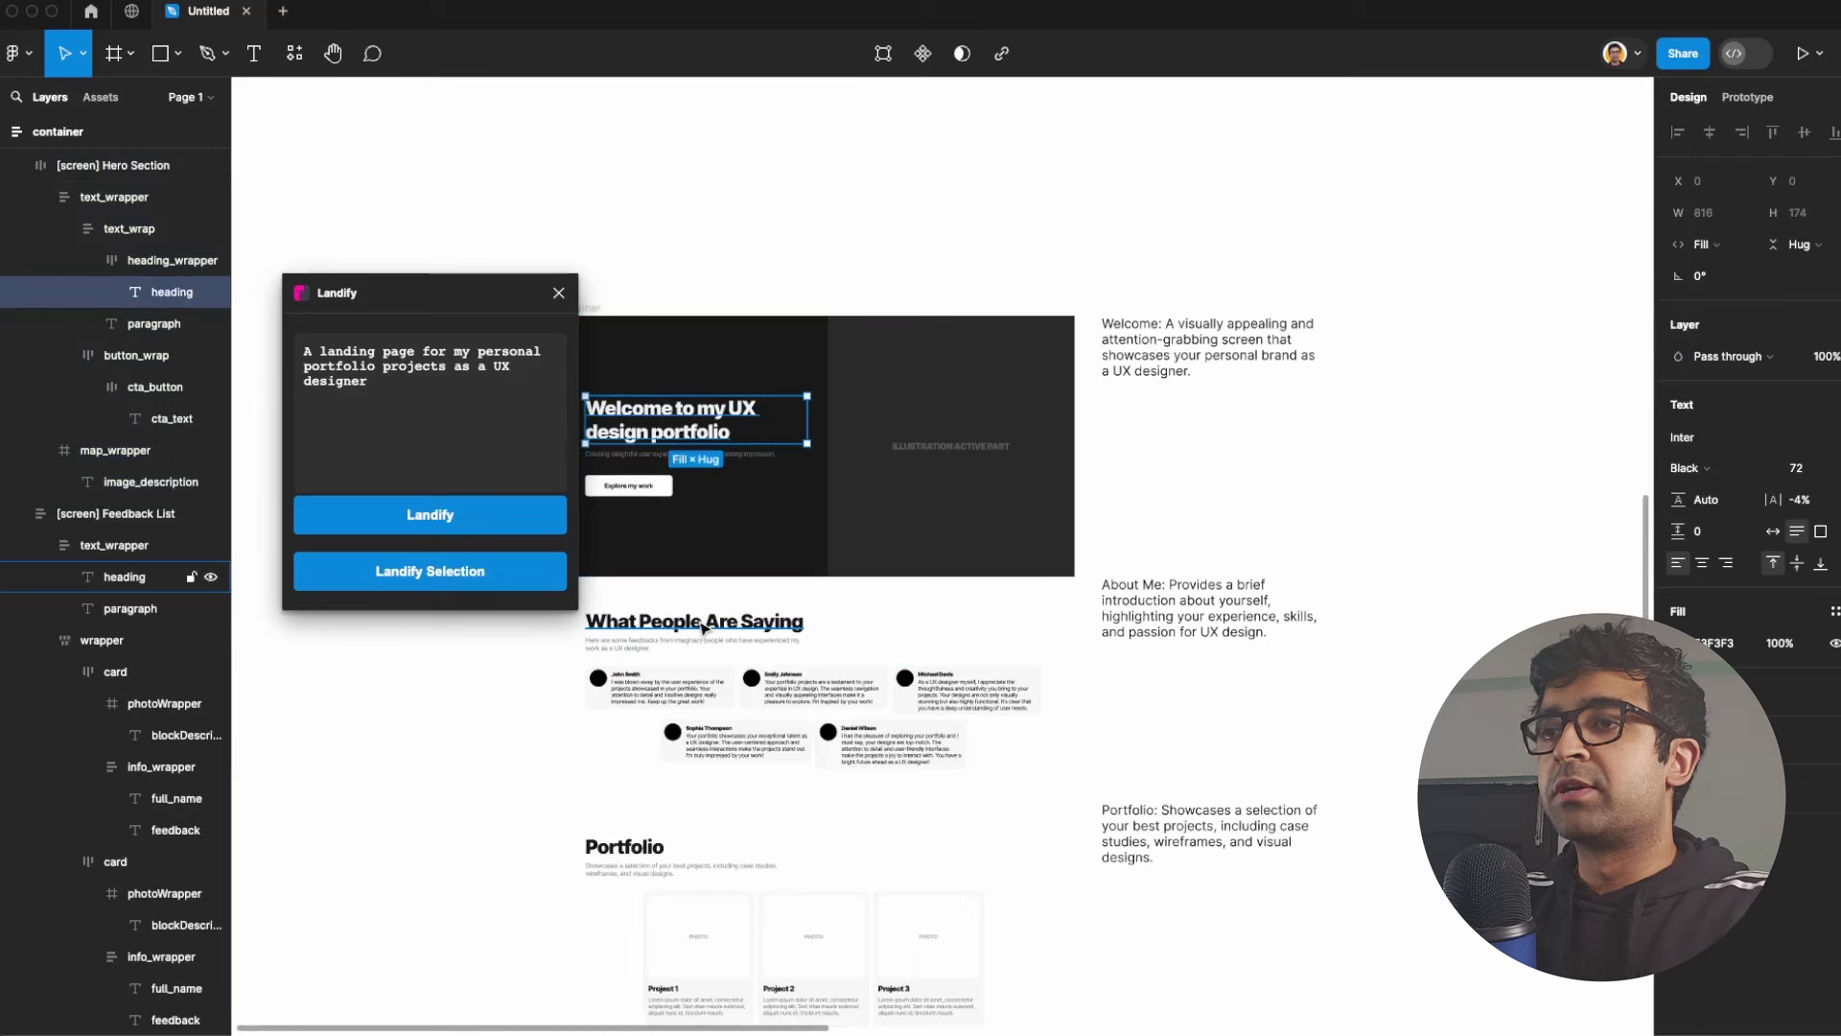
{"action": "left_click", "coordinate": [628, 846]}
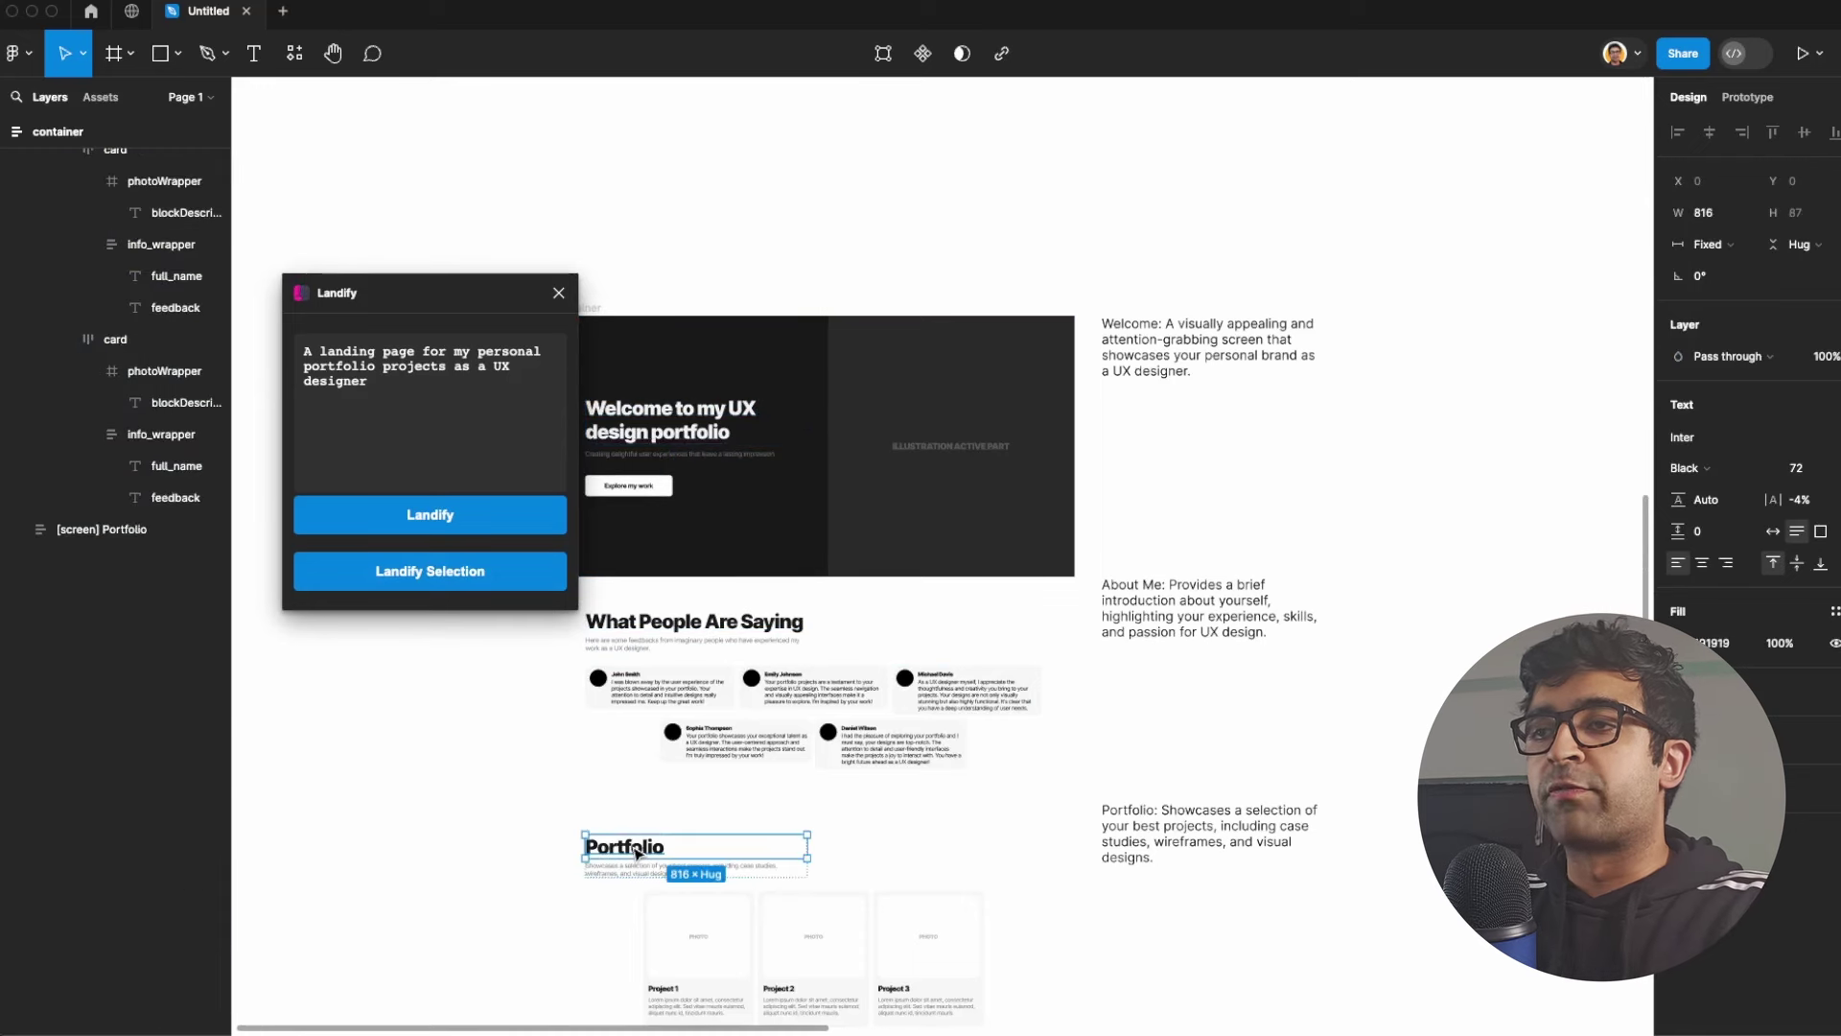
{"action": "left_click", "coordinate": [444, 576]}
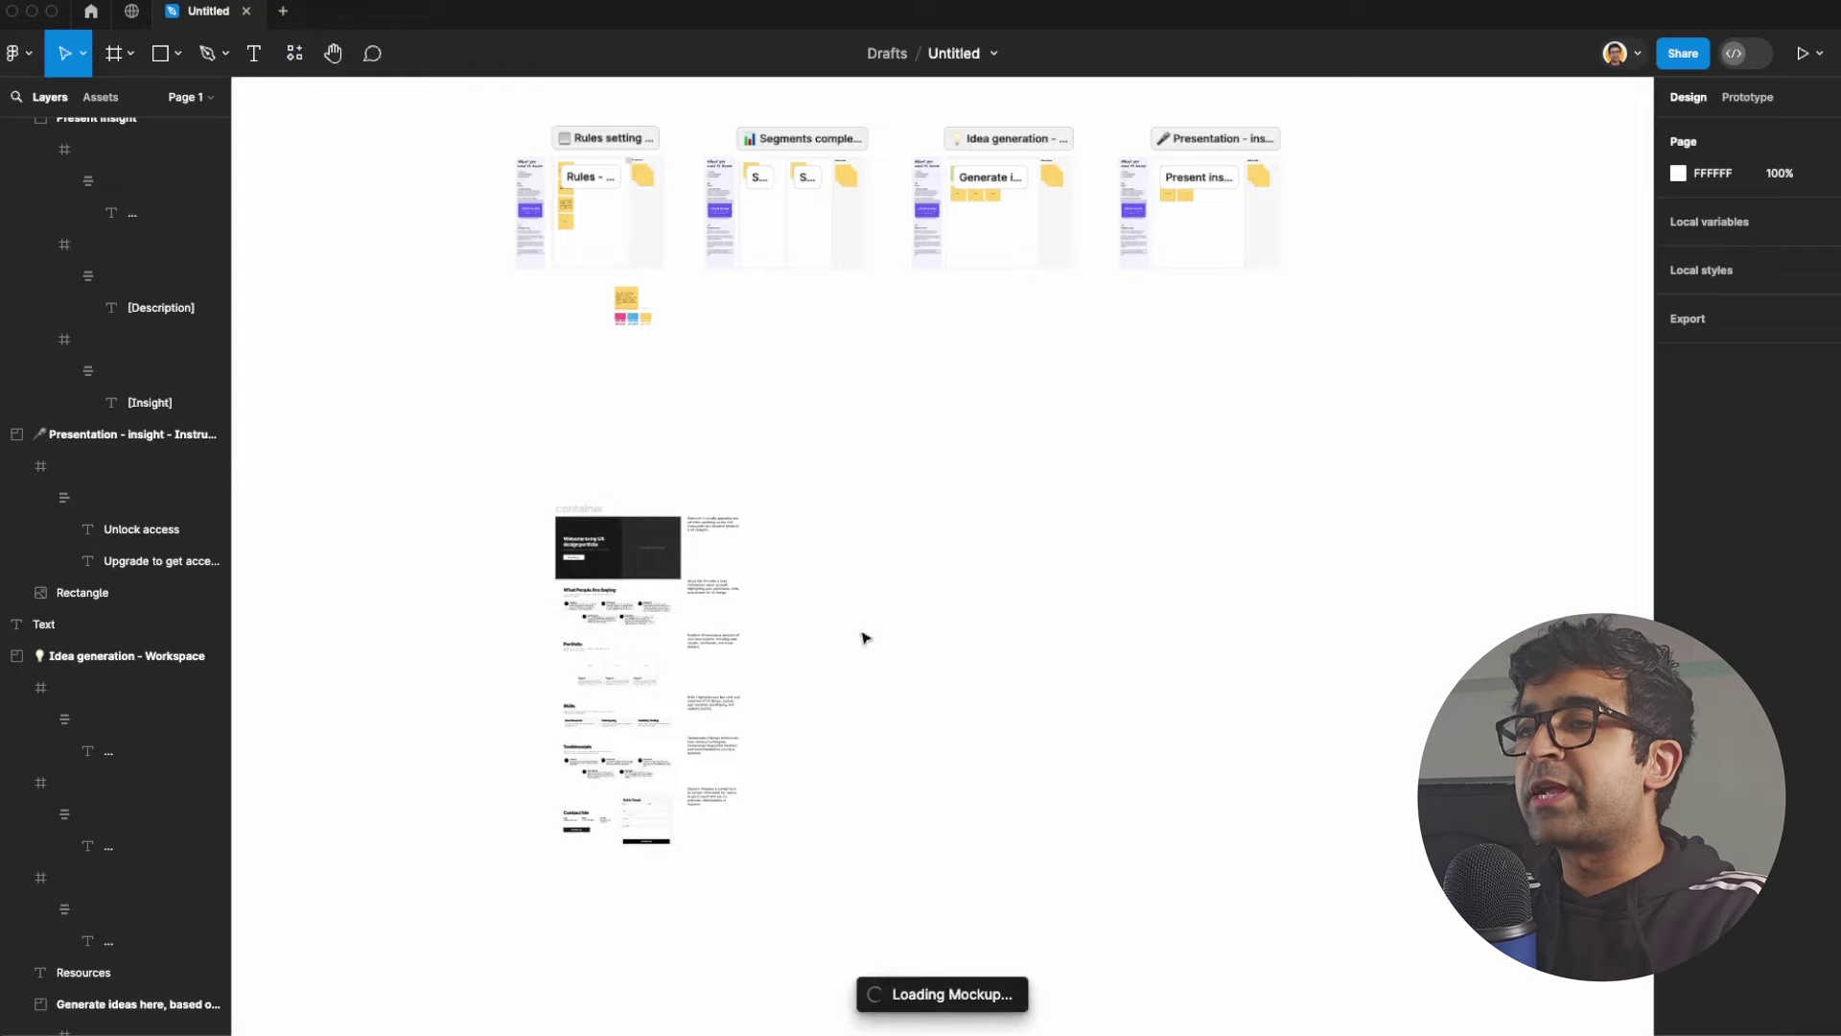
Step: Open Mockup's AI Surfaces Mockups tool and expand its surface style dropdown
{"action": "scroll", "coordinate": [624, 551], "scroll_direction": "right", "scroll_amount": 5}
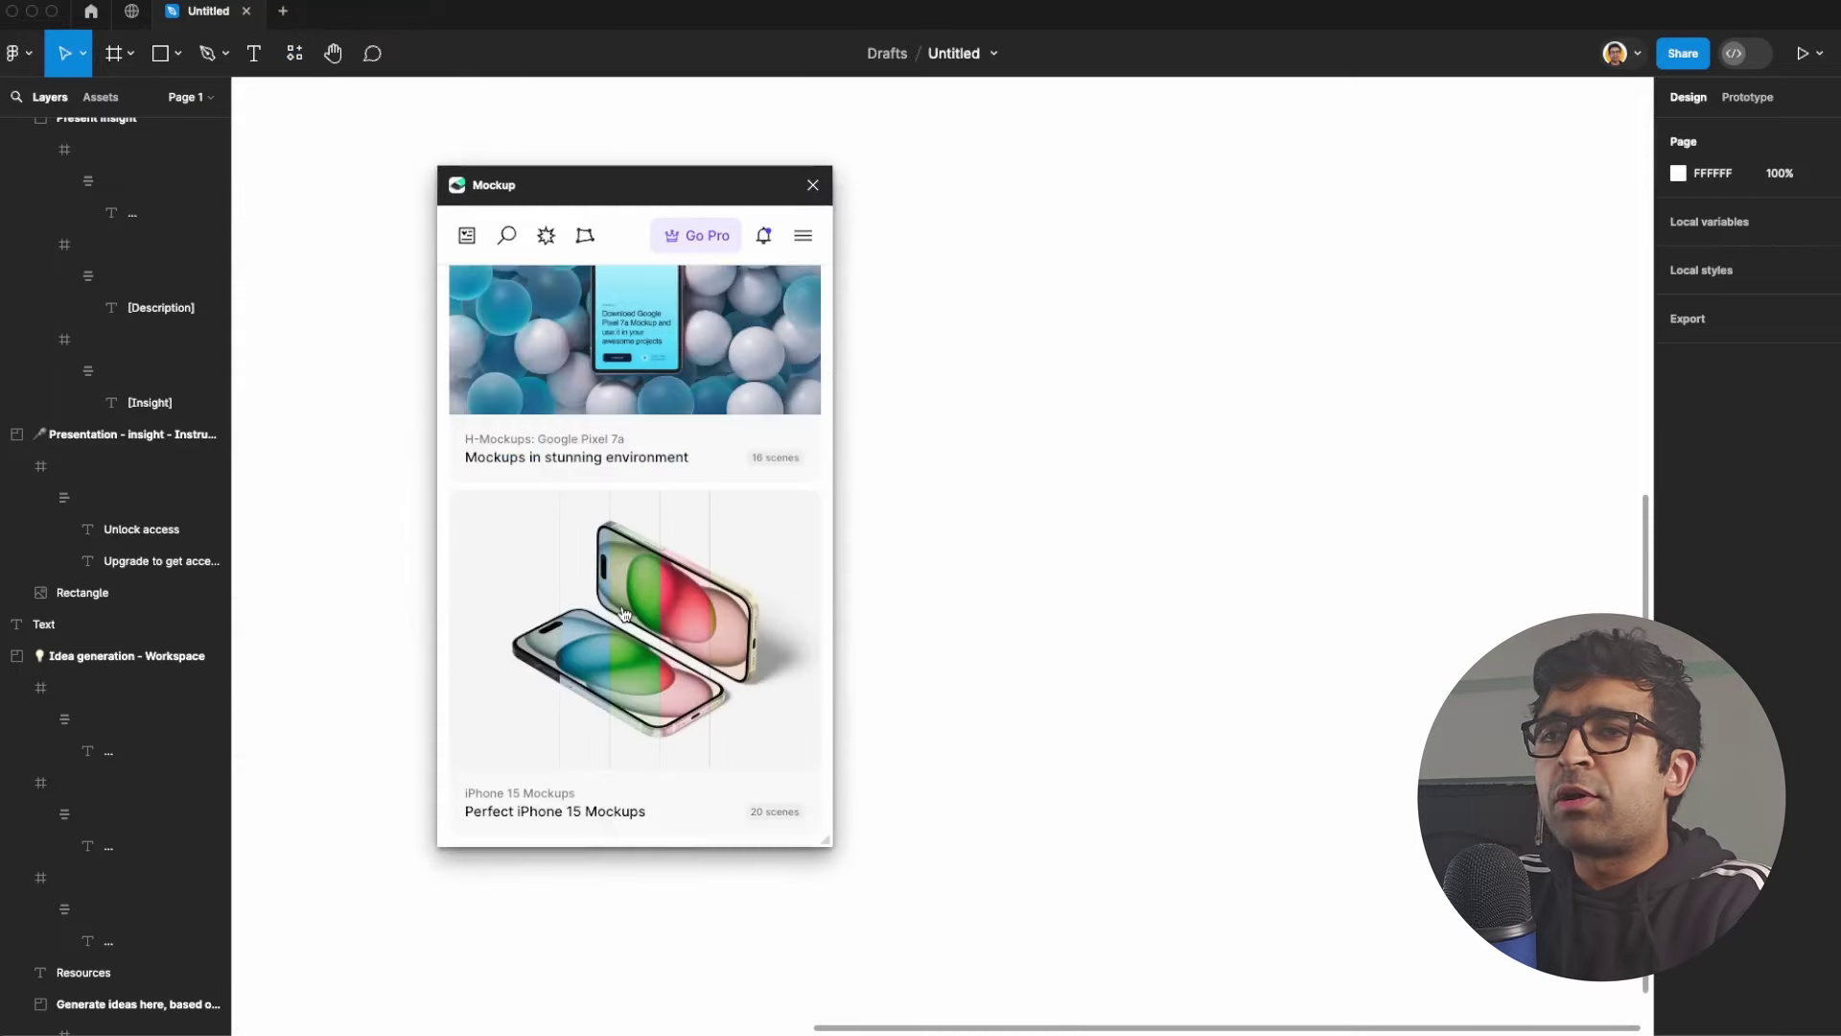
{"action": "scroll", "coordinate": [624, 613], "scroll_direction": "down", "scroll_amount": 7}
{"action": "scroll", "coordinate": [624, 613], "scroll_direction": "down", "scroll_amount": 15}
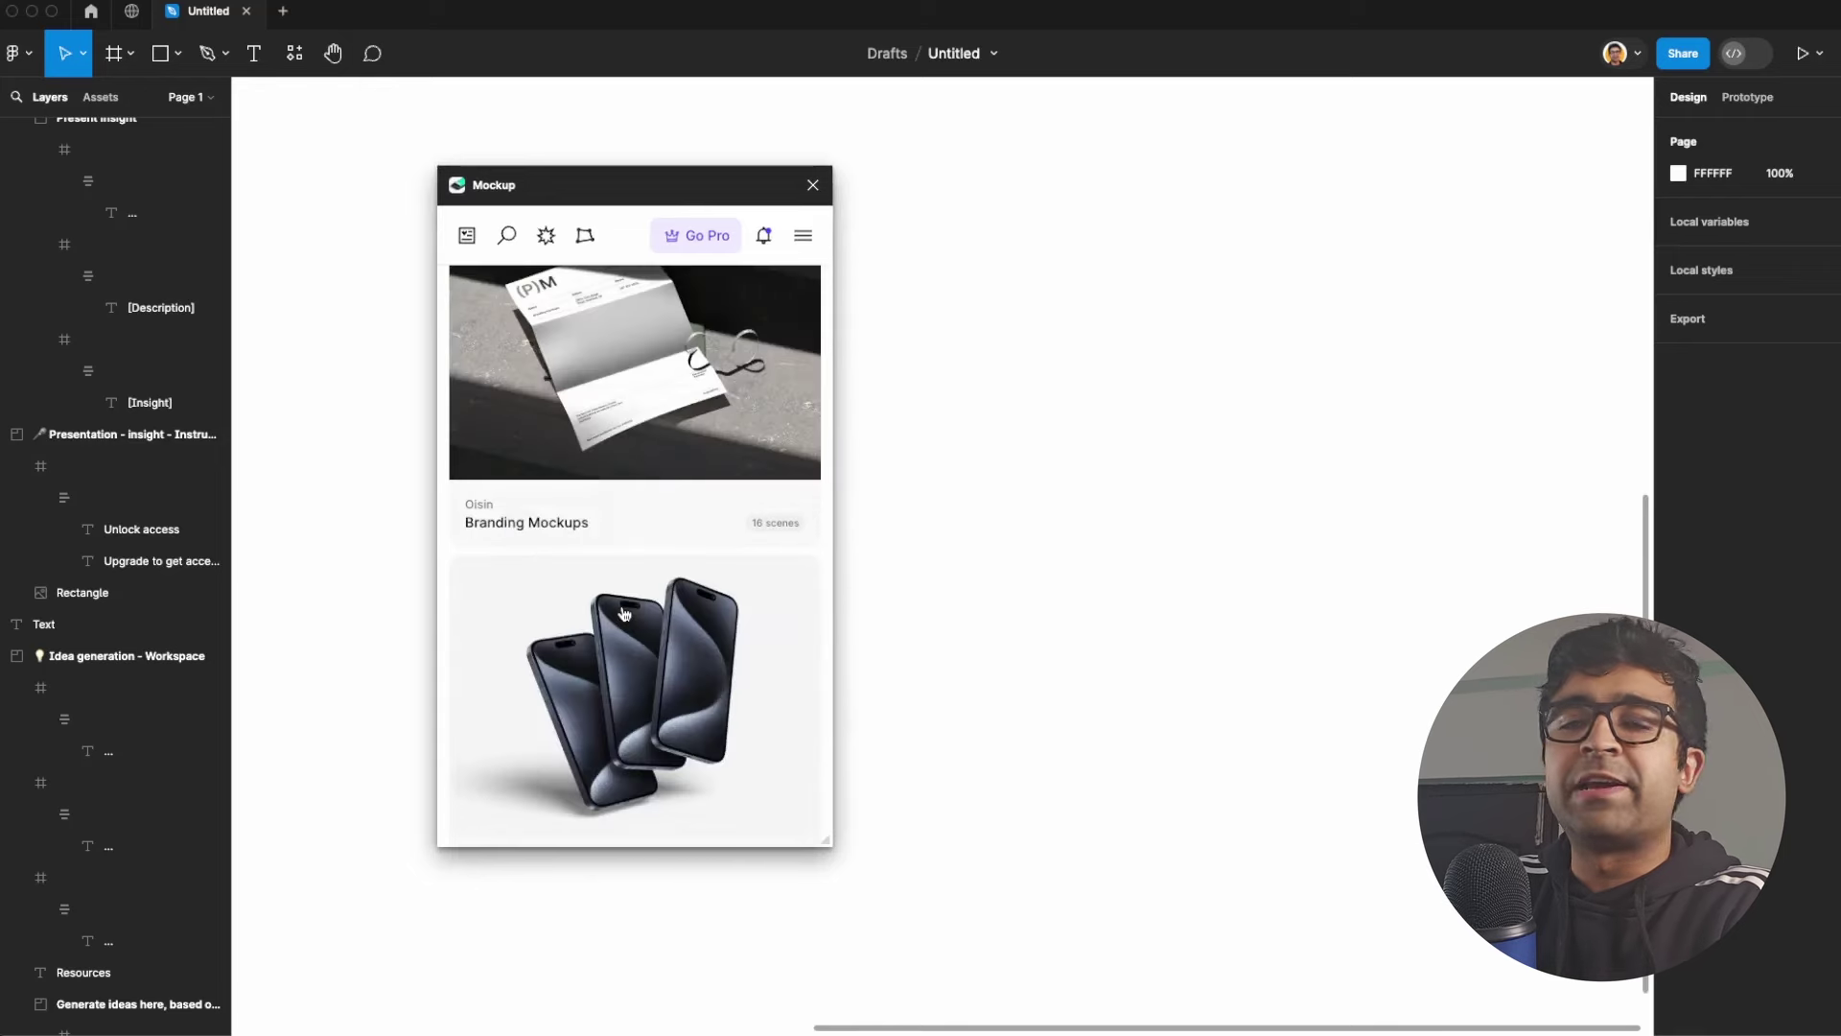
{"action": "scroll", "coordinate": [624, 614], "scroll_direction": "up", "scroll_amount": 10}
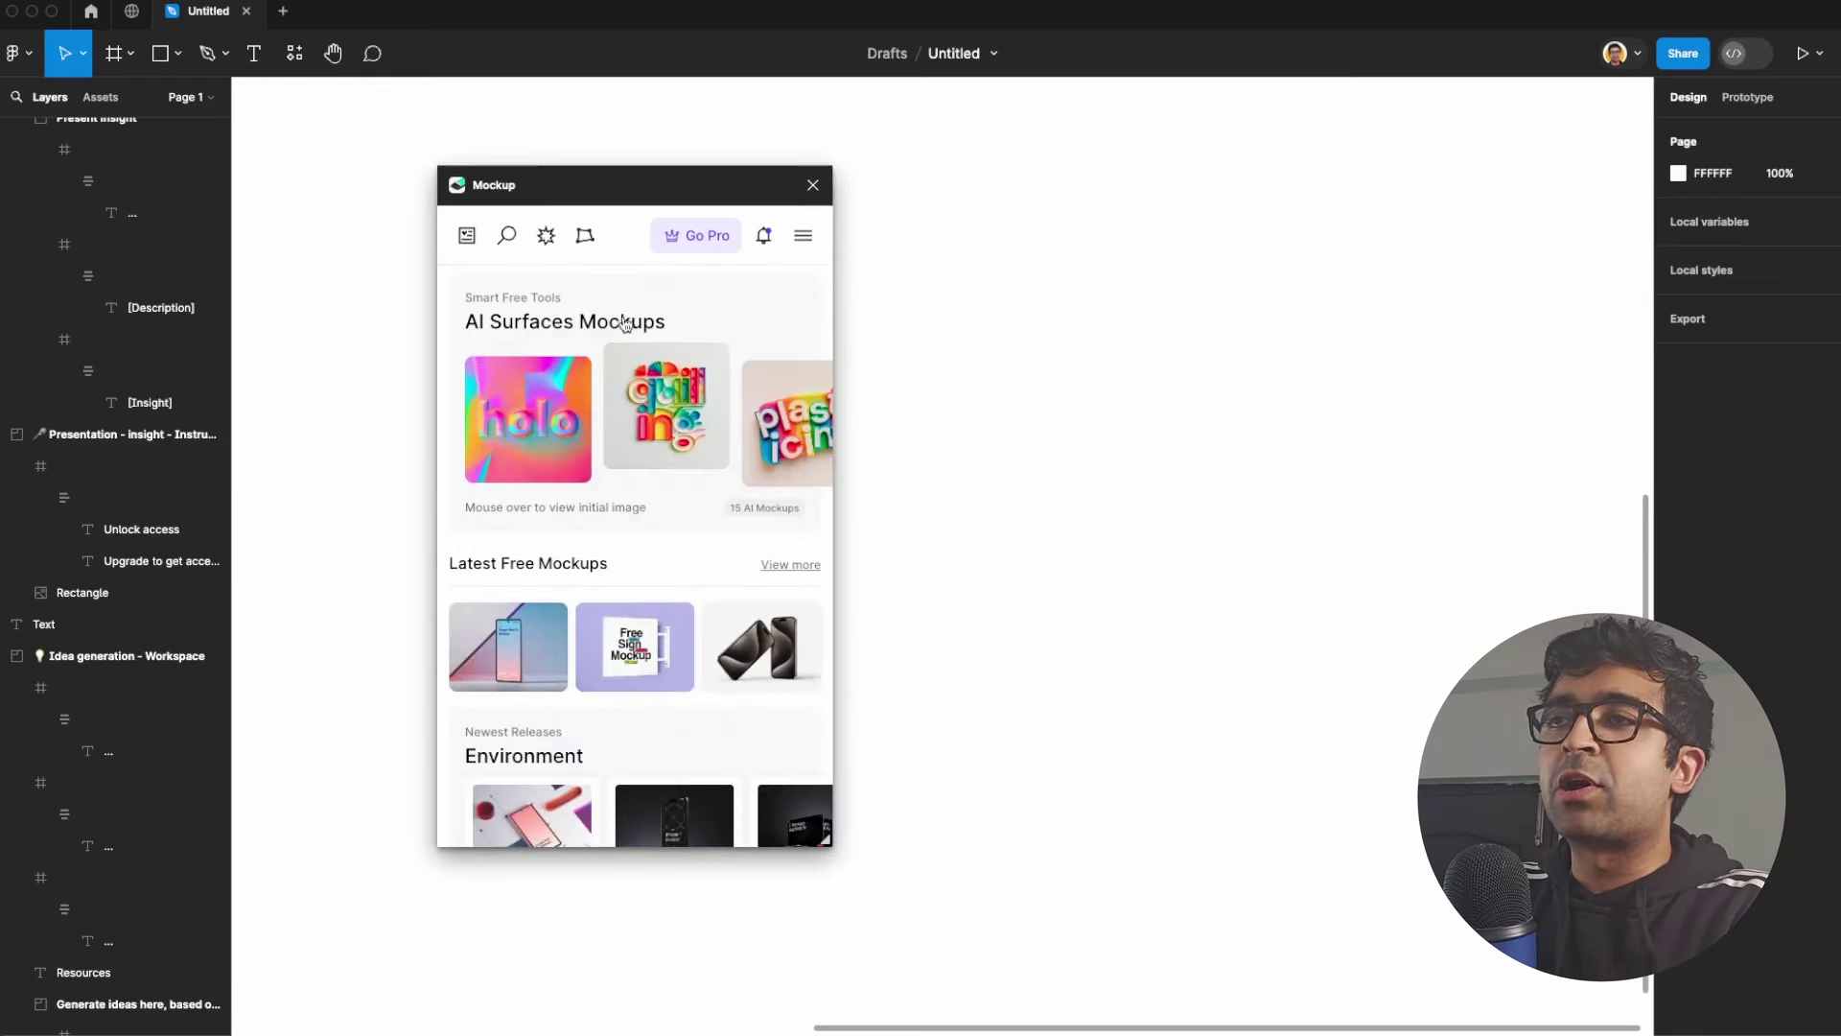
{"action": "left_click", "coordinate": [676, 338]}
{"action": "left_click", "coordinate": [576, 355]}
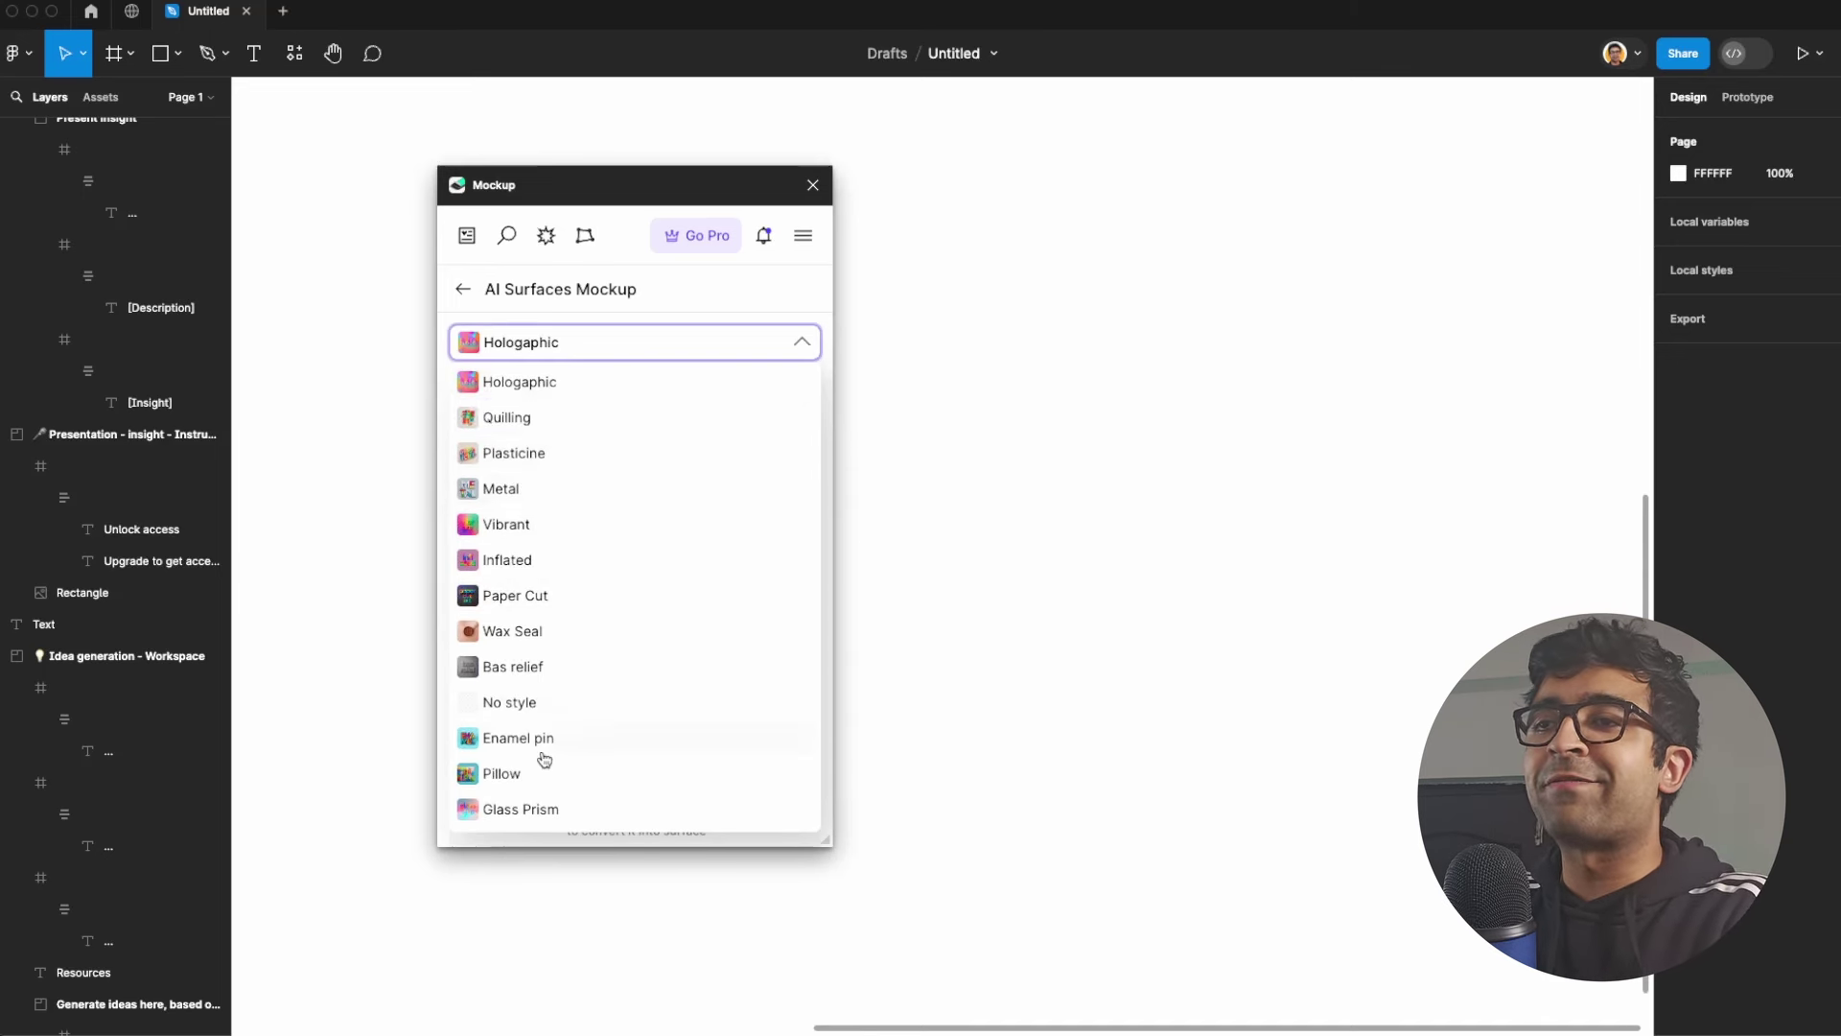
Step: Choose the Embroidered patch style and add a name text layer on the canvas
{"action": "scroll", "coordinate": [544, 760], "scroll_direction": "down", "scroll_amount": 2}
{"action": "left_click", "coordinate": [537, 813]}
{"action": "key", "text": "t"}
{"action": "left_click", "coordinate": [978, 407]}
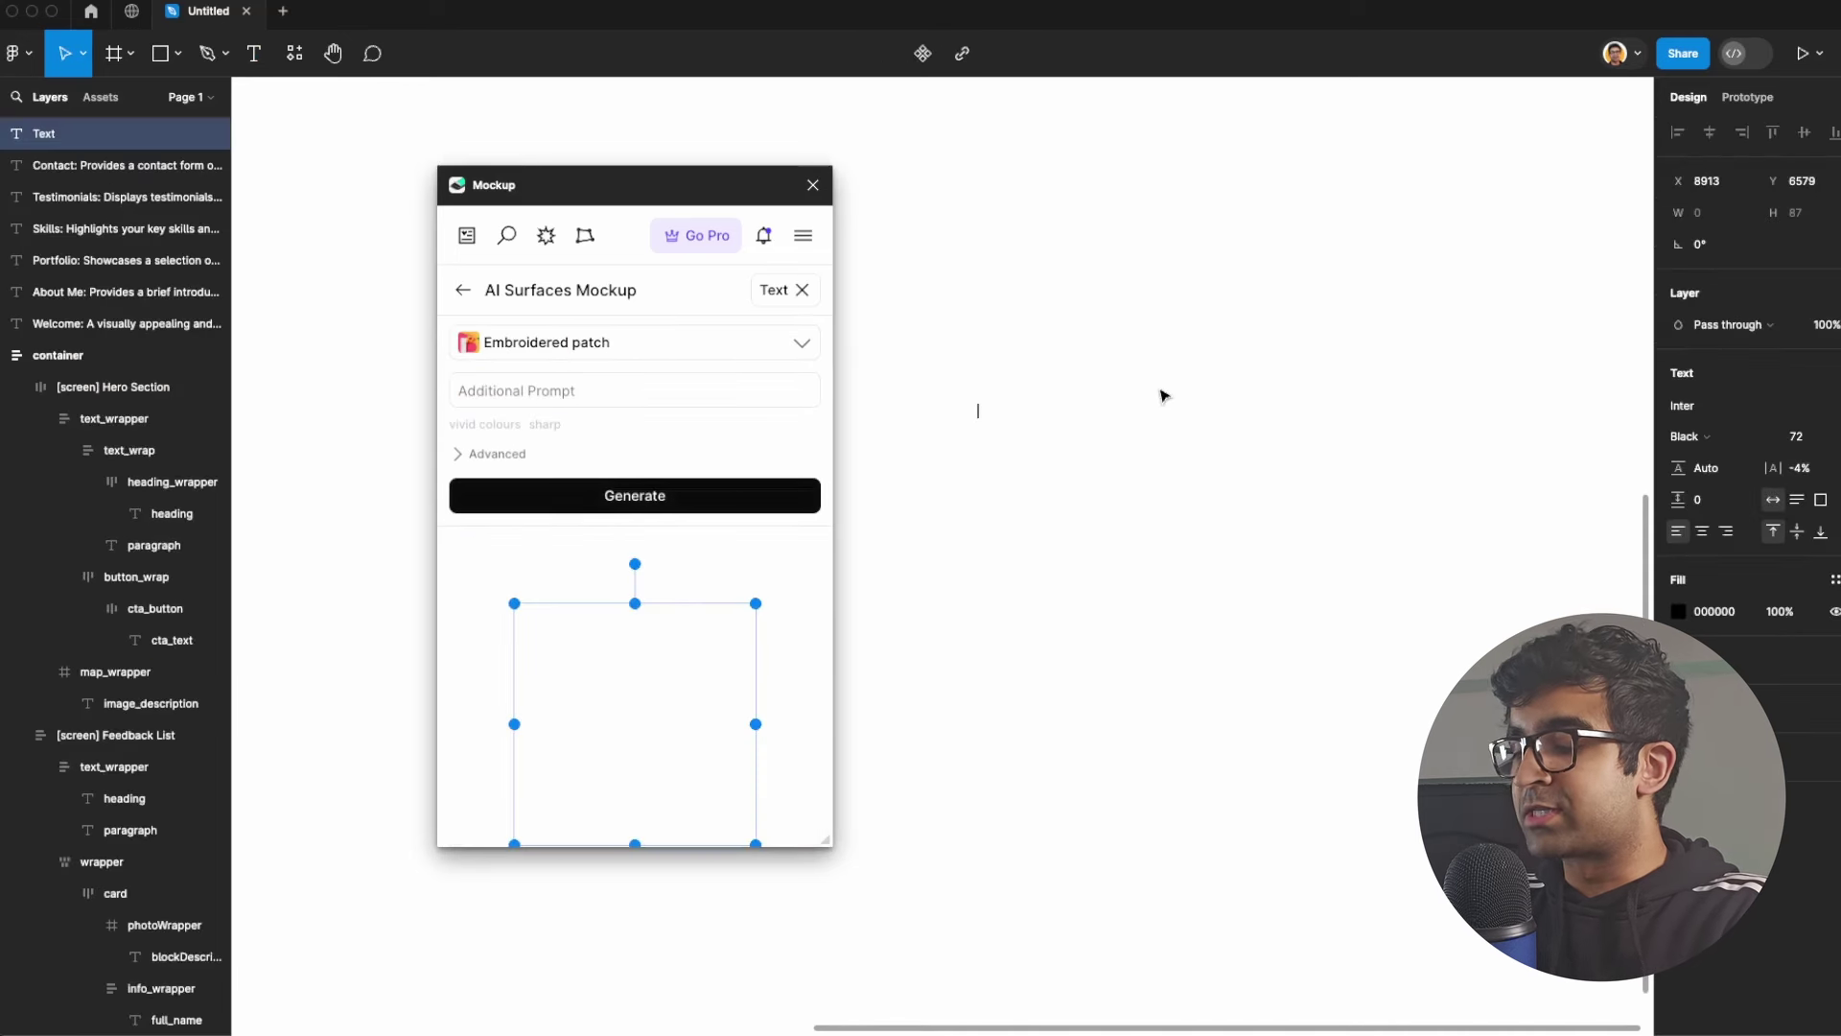
{"action": "type", "text": "Punit"}
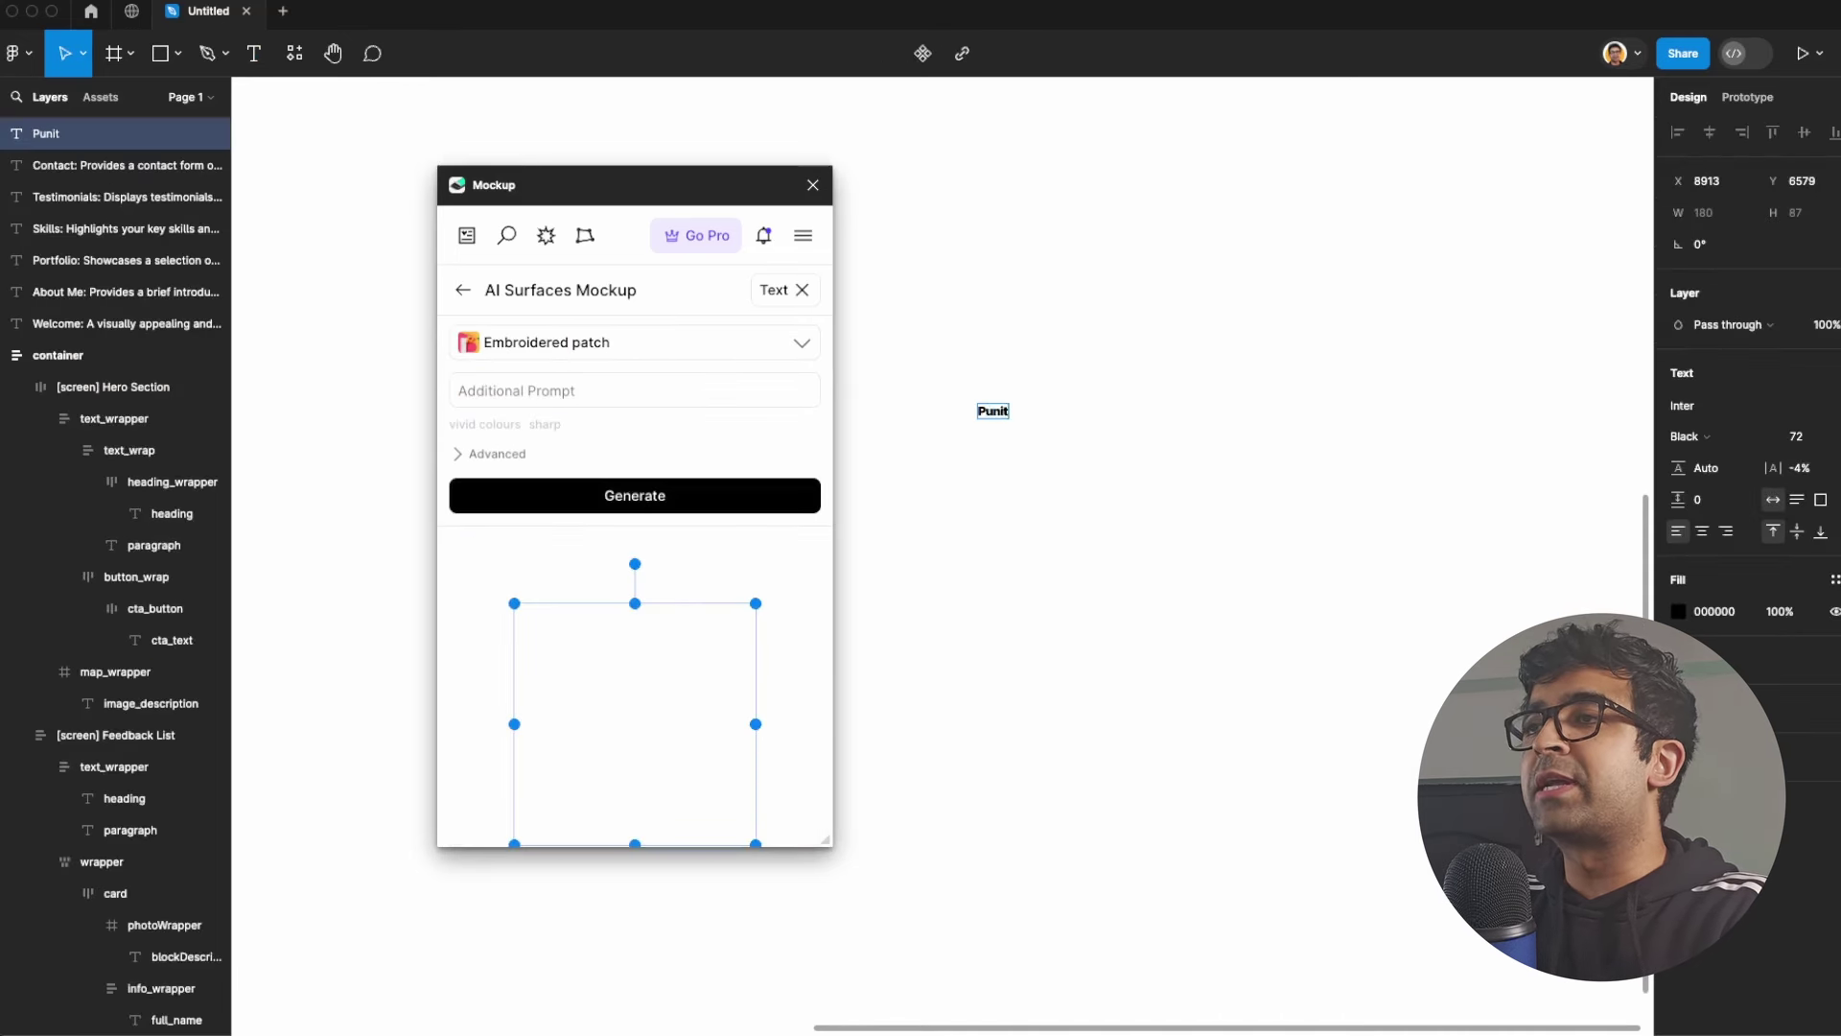
{"action": "key", "text": "Escape"}
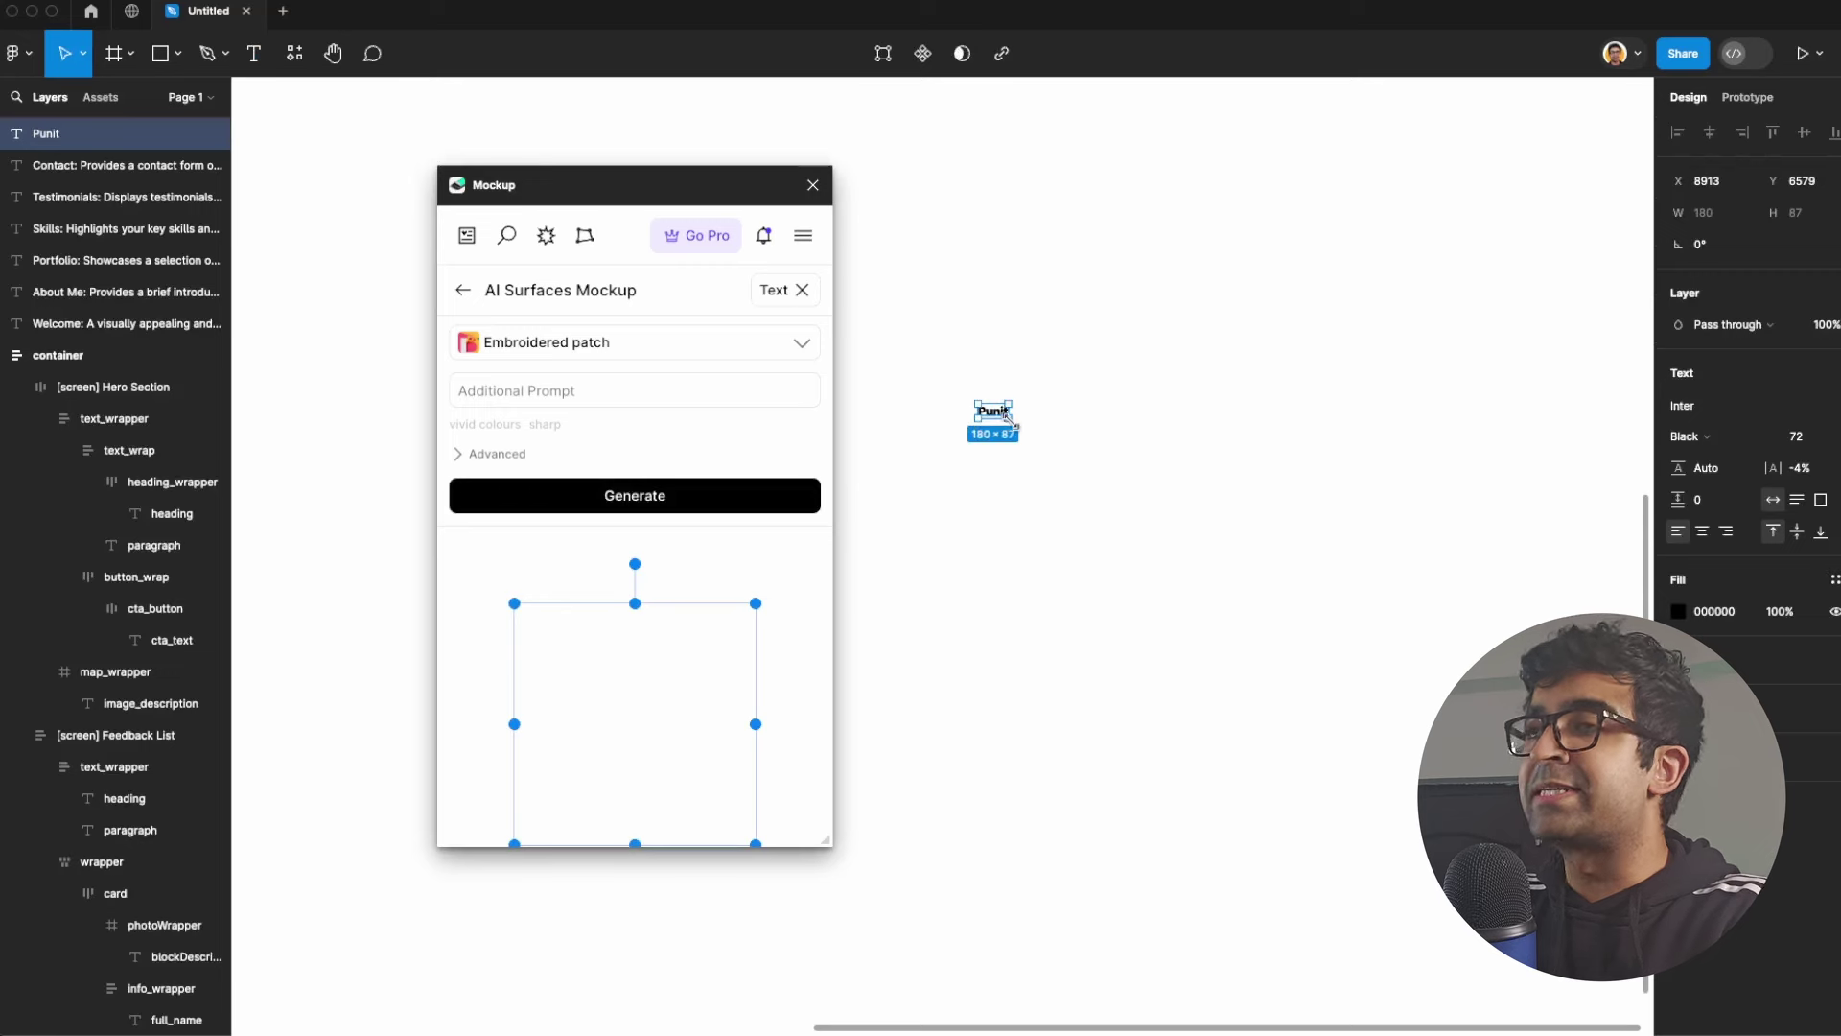
Step: Scale the name text up to about 2768 wide and reselect it for the plugin
{"action": "key", "text": "k"}
{"action": "left_click_drag", "start_coordinate": [1009, 418], "coordinate": [1295, 621]}
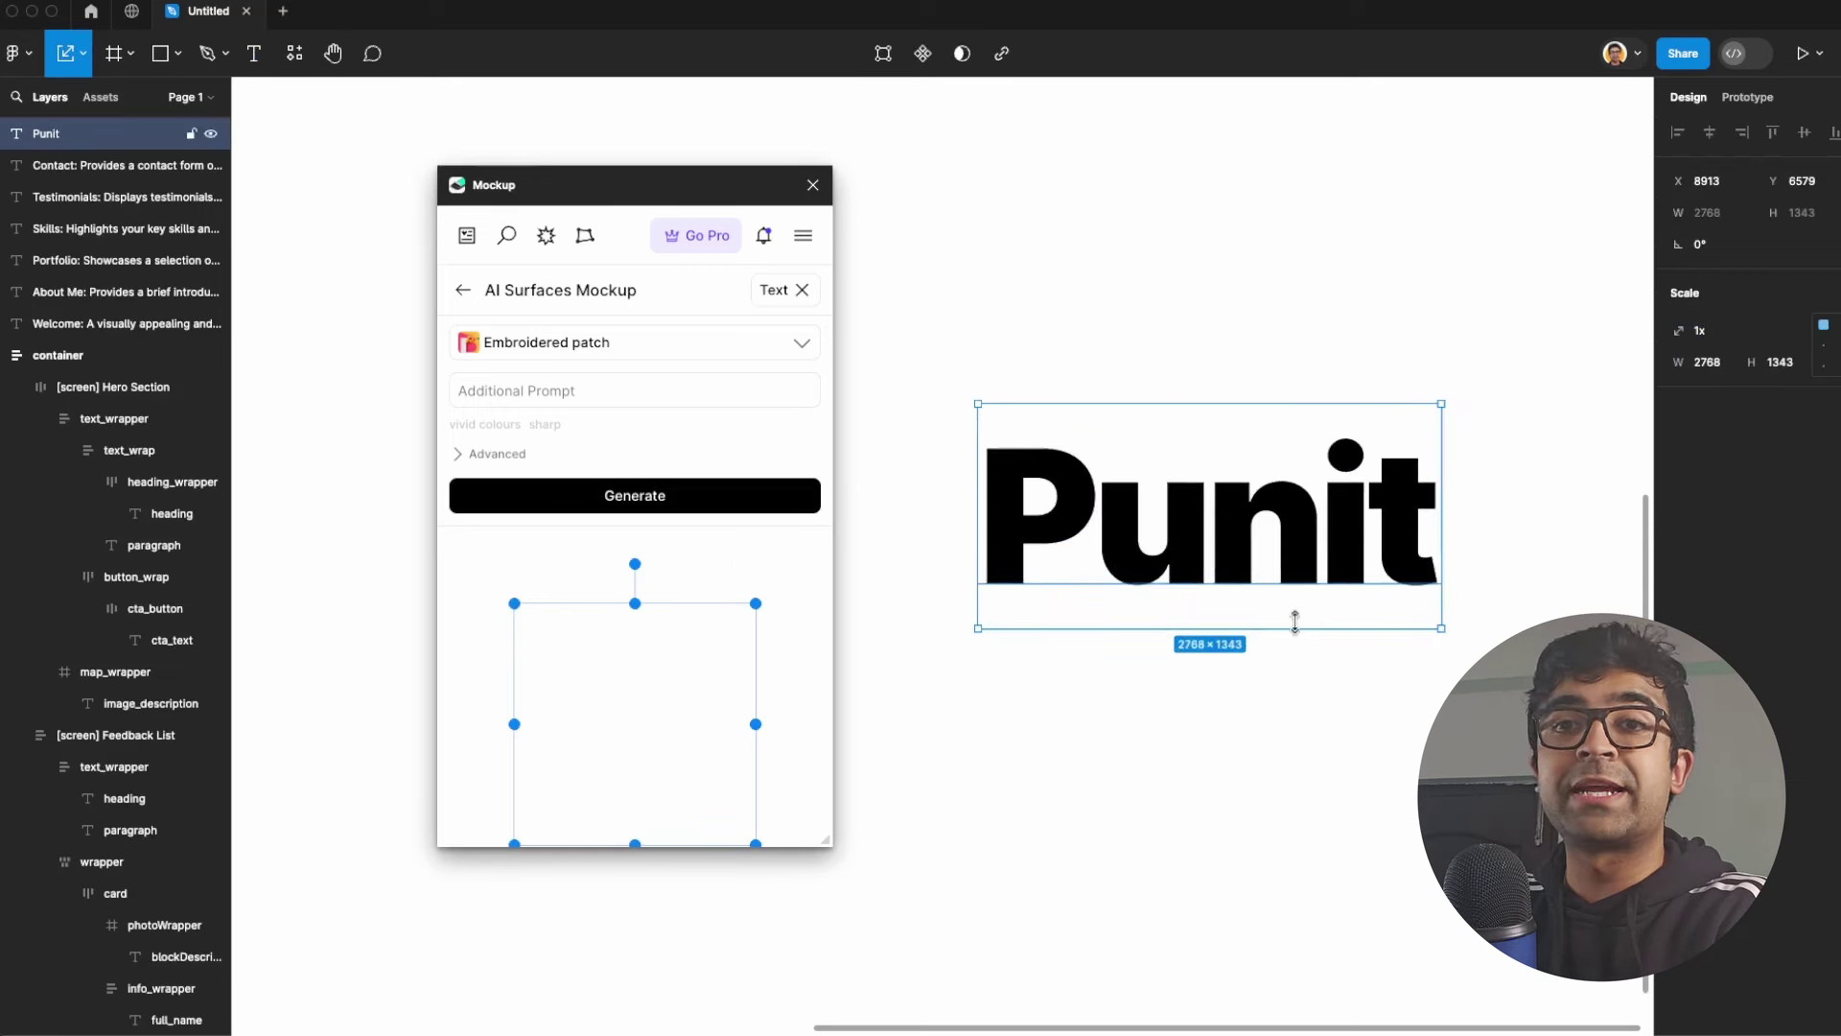
{"action": "key", "text": "Escape"}
{"action": "key", "text": "Escape"}
{"action": "left_click", "coordinate": [1168, 523]}
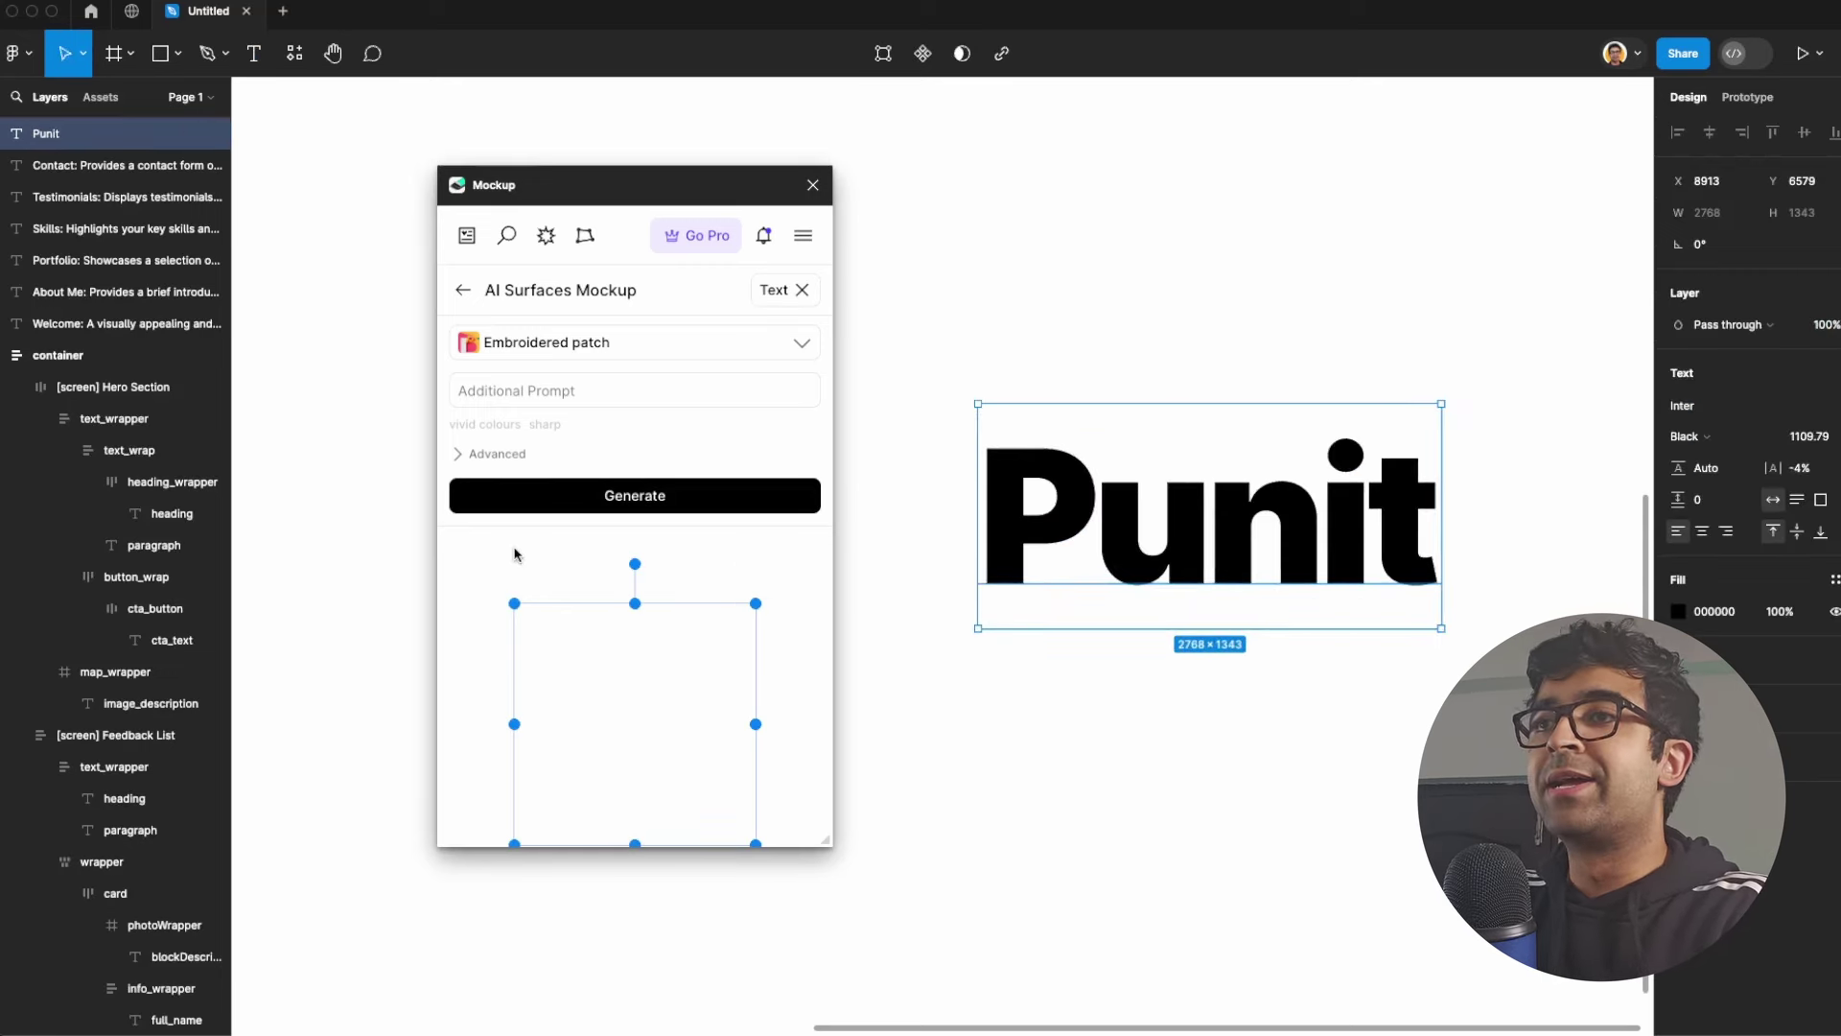
{"action": "left_click", "coordinate": [543, 392]}
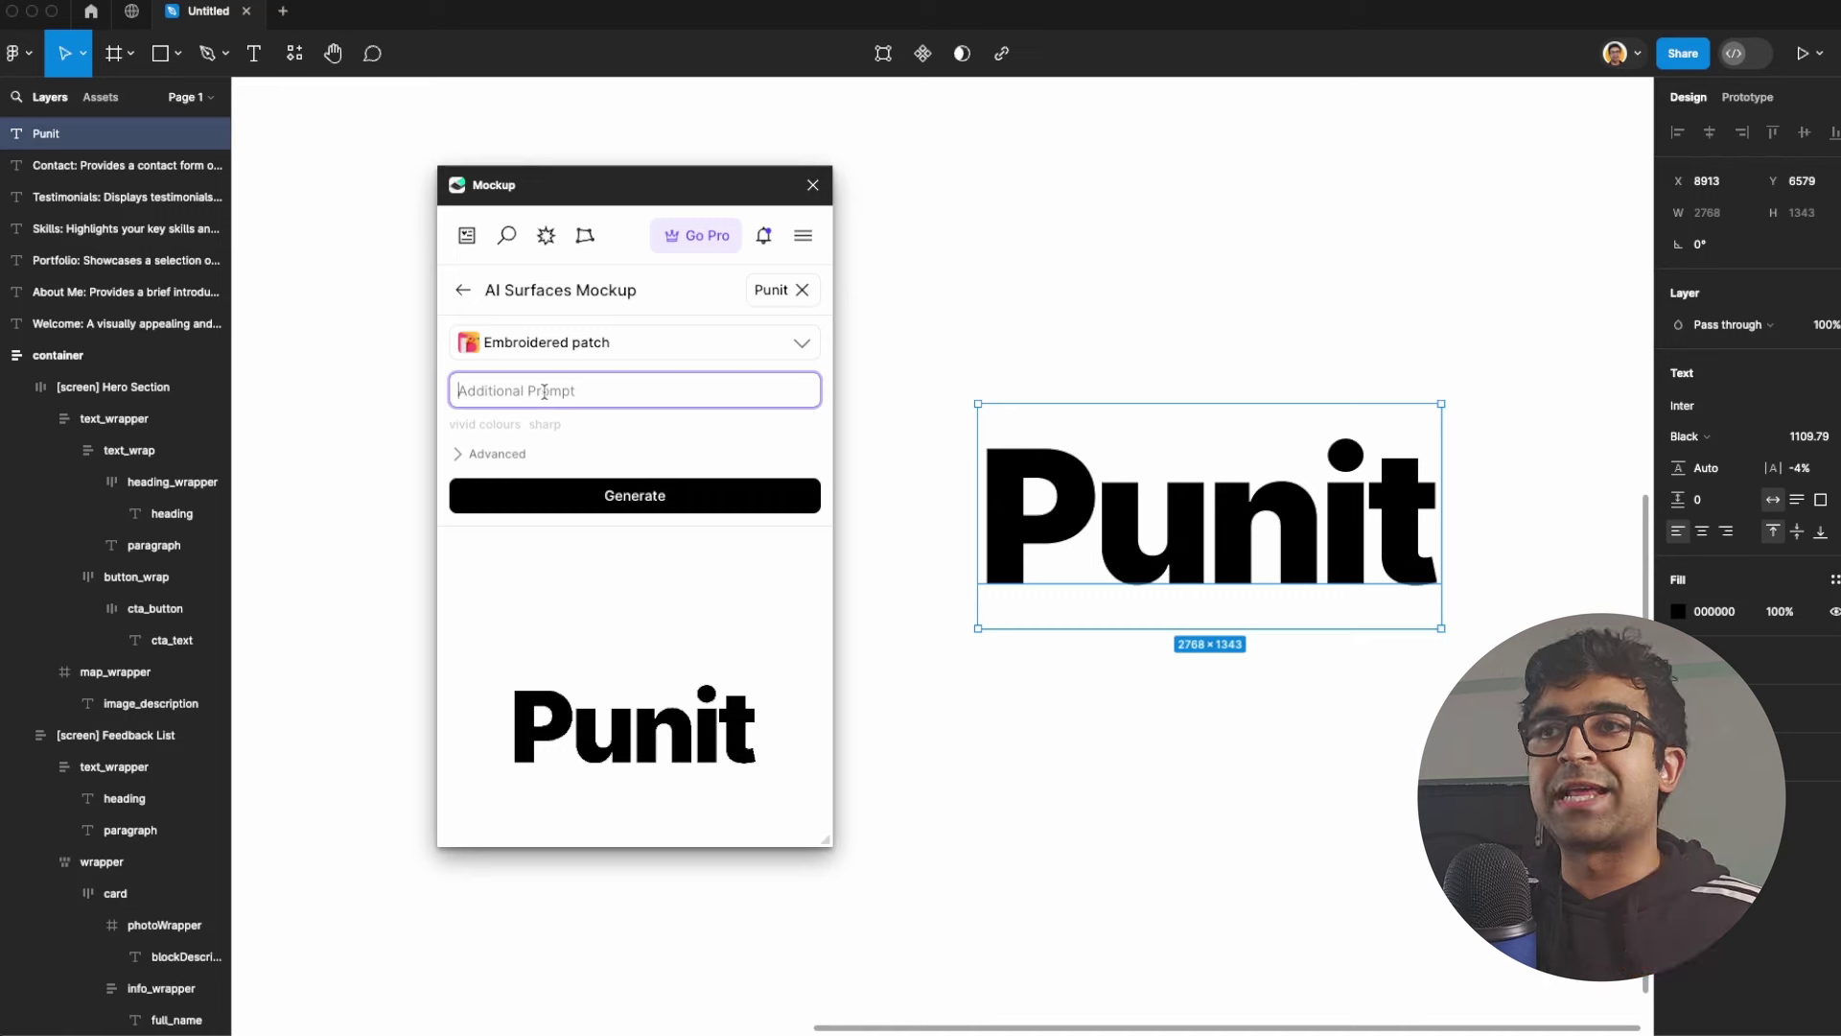
Step: Generate the embroidered-patch image with Advanced settings expanded and place it on the canvas
{"action": "left_click", "coordinate": [479, 464]}
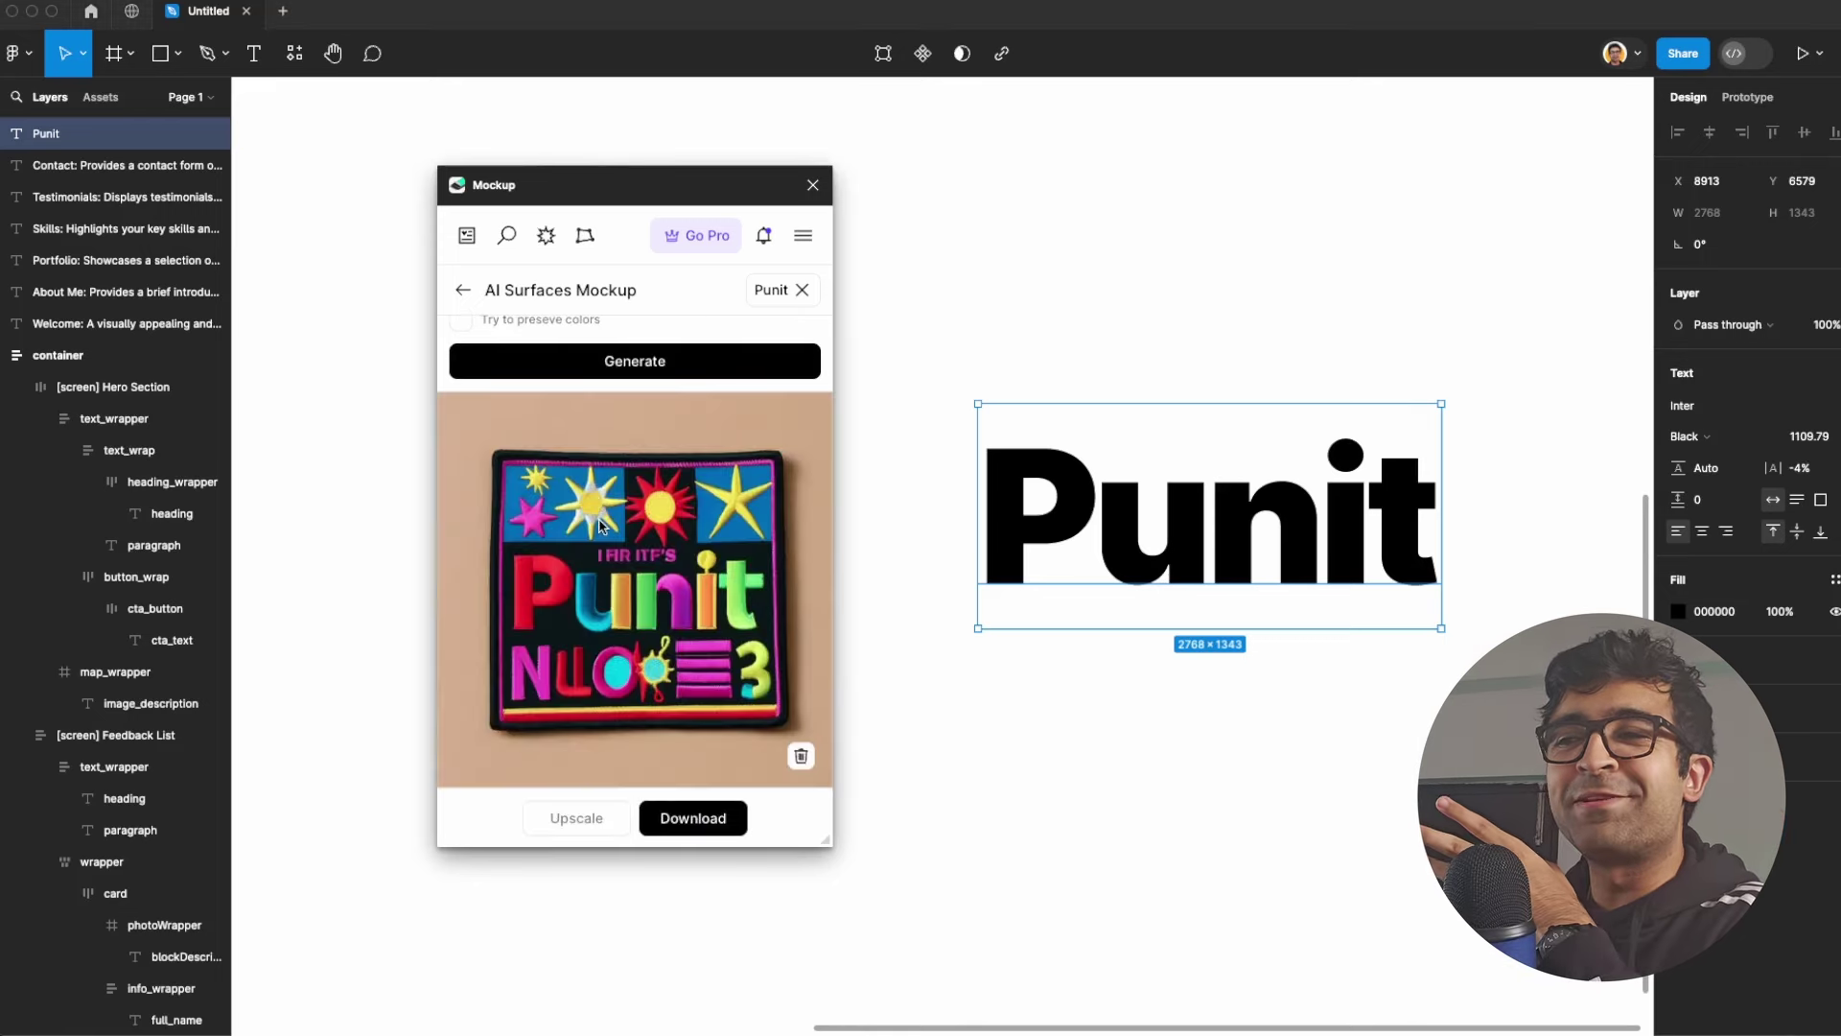
{"action": "scroll", "coordinate": [599, 526], "scroll_direction": "up", "scroll_amount": 3}
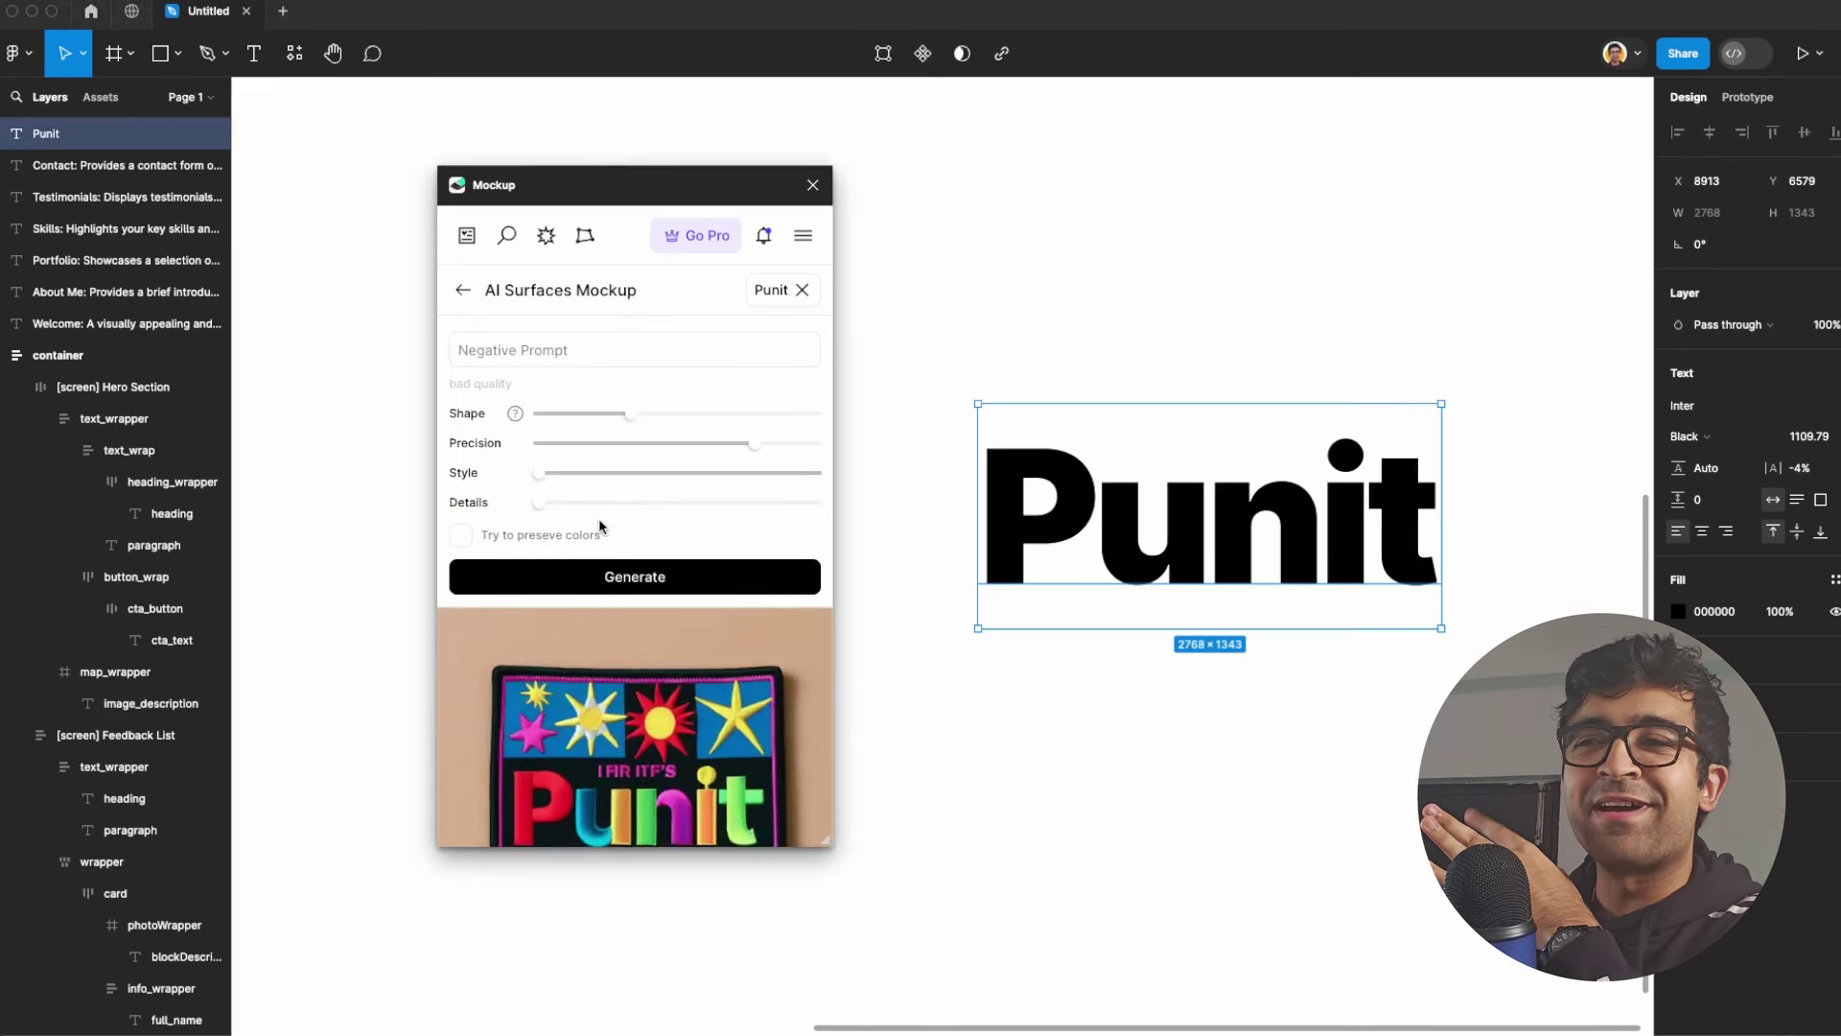
{"action": "scroll", "coordinate": [598, 517], "scroll_direction": "down", "scroll_amount": 3}
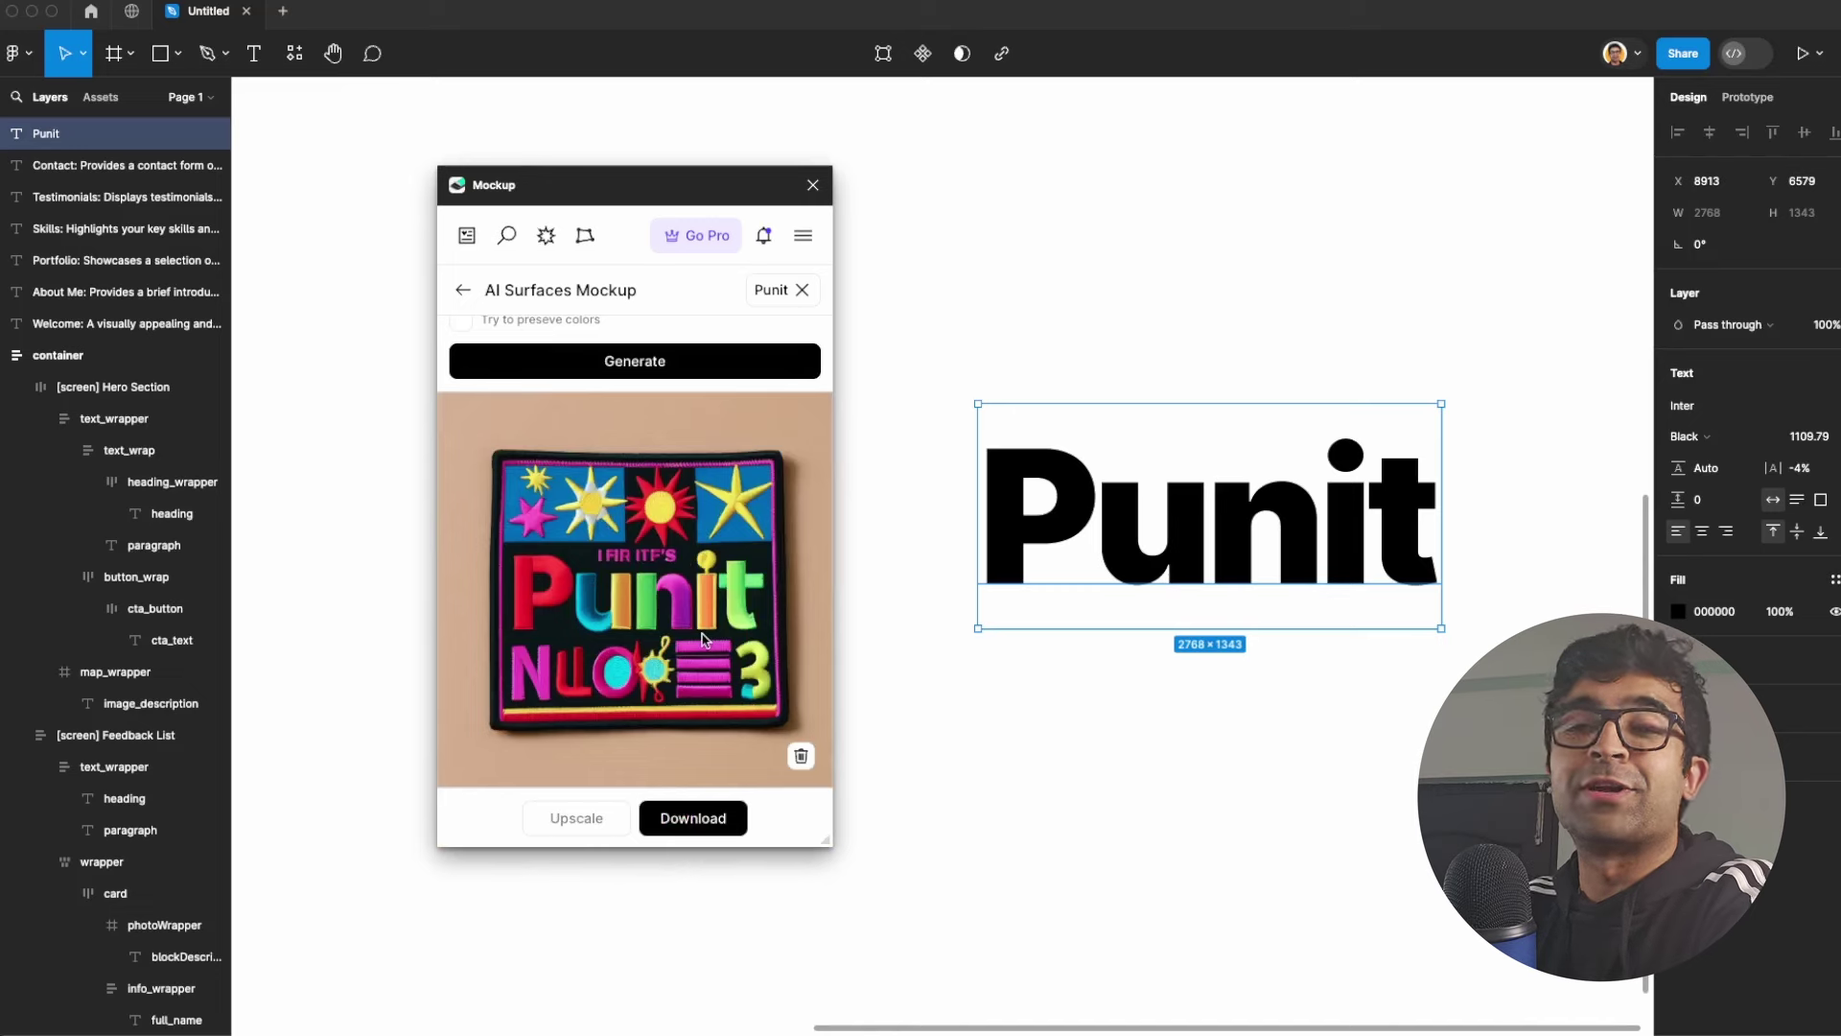
{"action": "left_click", "coordinate": [721, 817]}
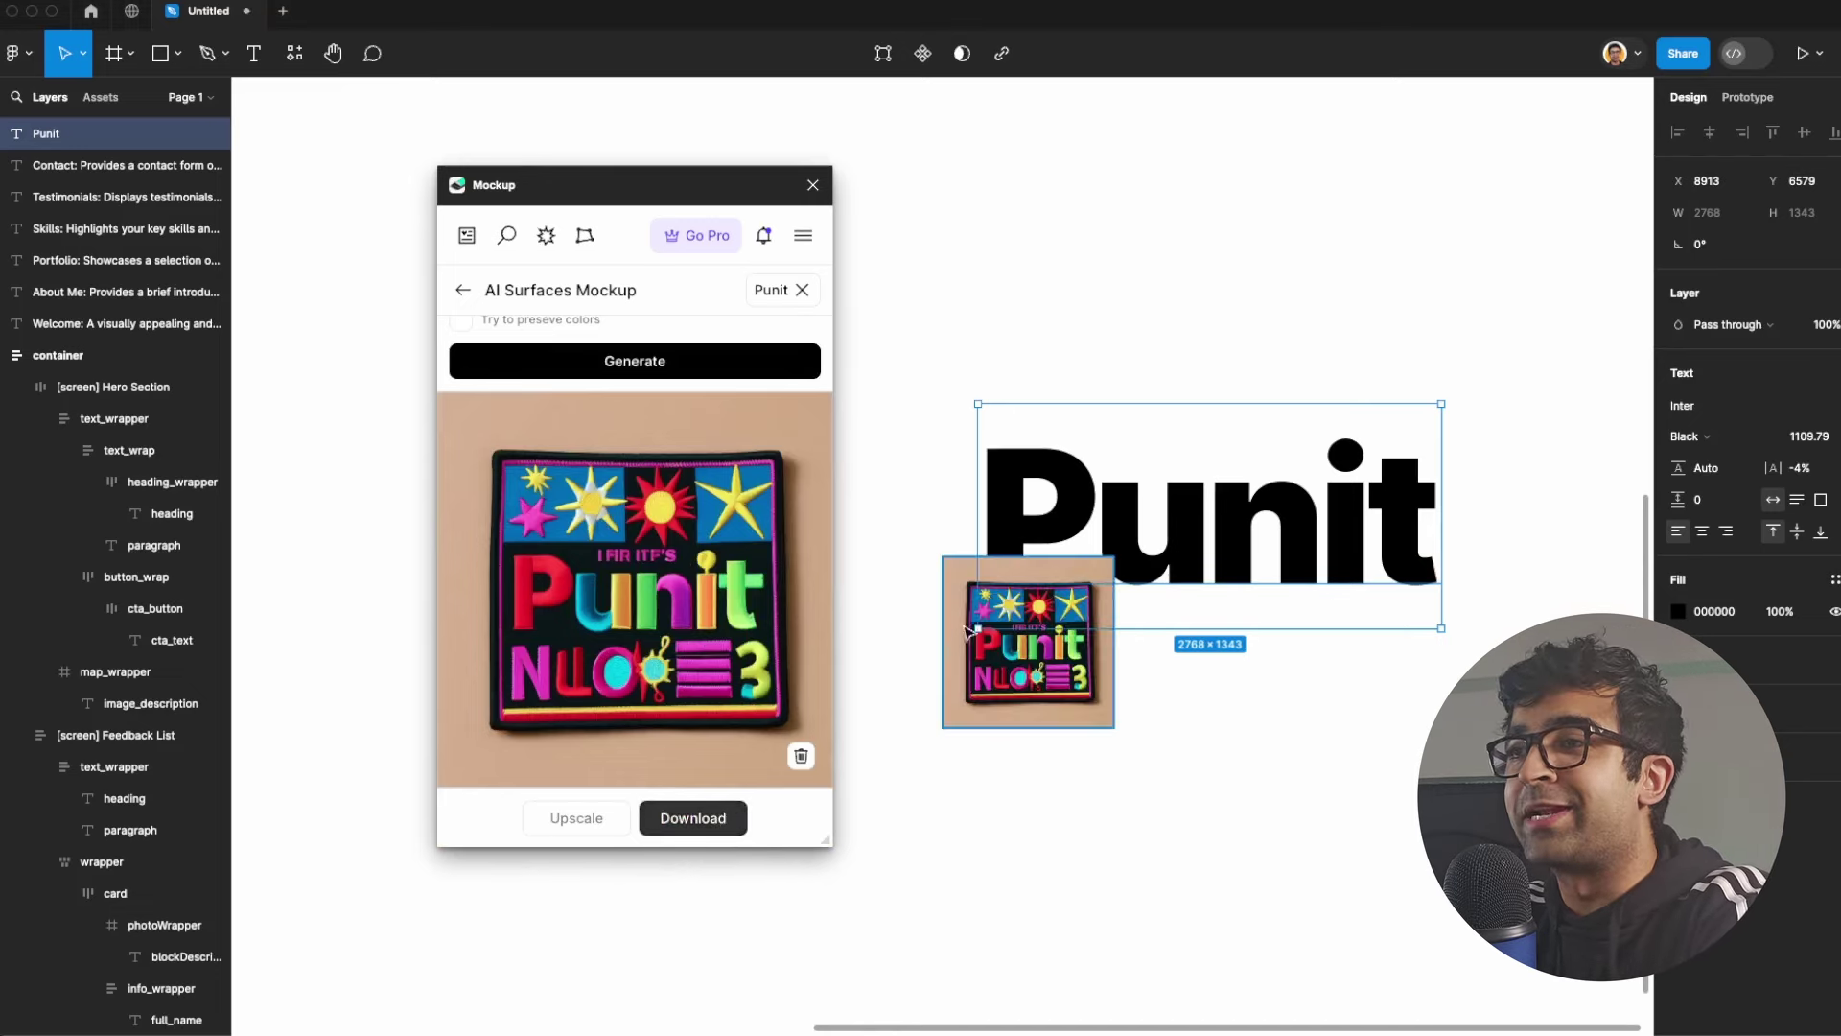
Step: Scale the placed patch image up so it covers the name text
{"action": "left_click", "coordinate": [986, 659]}
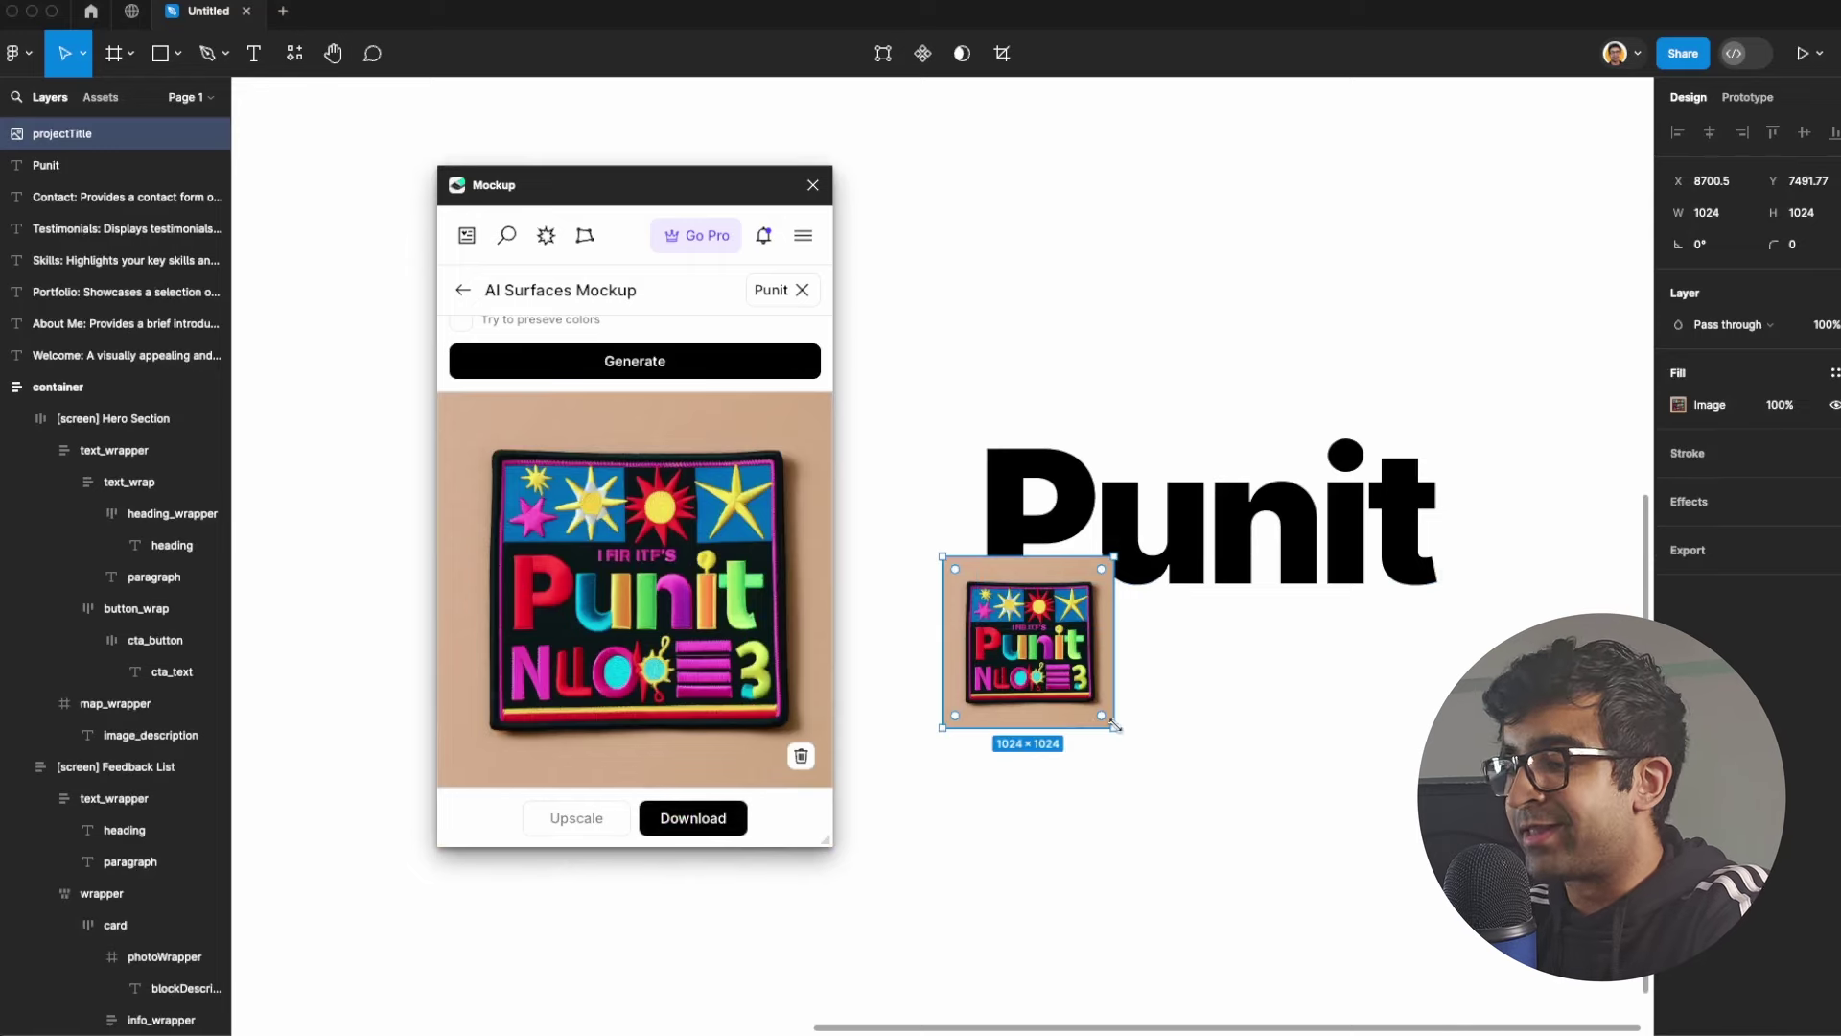
{"action": "key", "text": "k"}
{"action": "left_click_drag", "start_coordinate": [1116, 726], "coordinate": [1440, 1031]}
{"action": "left_click_drag", "start_coordinate": [1238, 792], "coordinate": [1237, 523]}
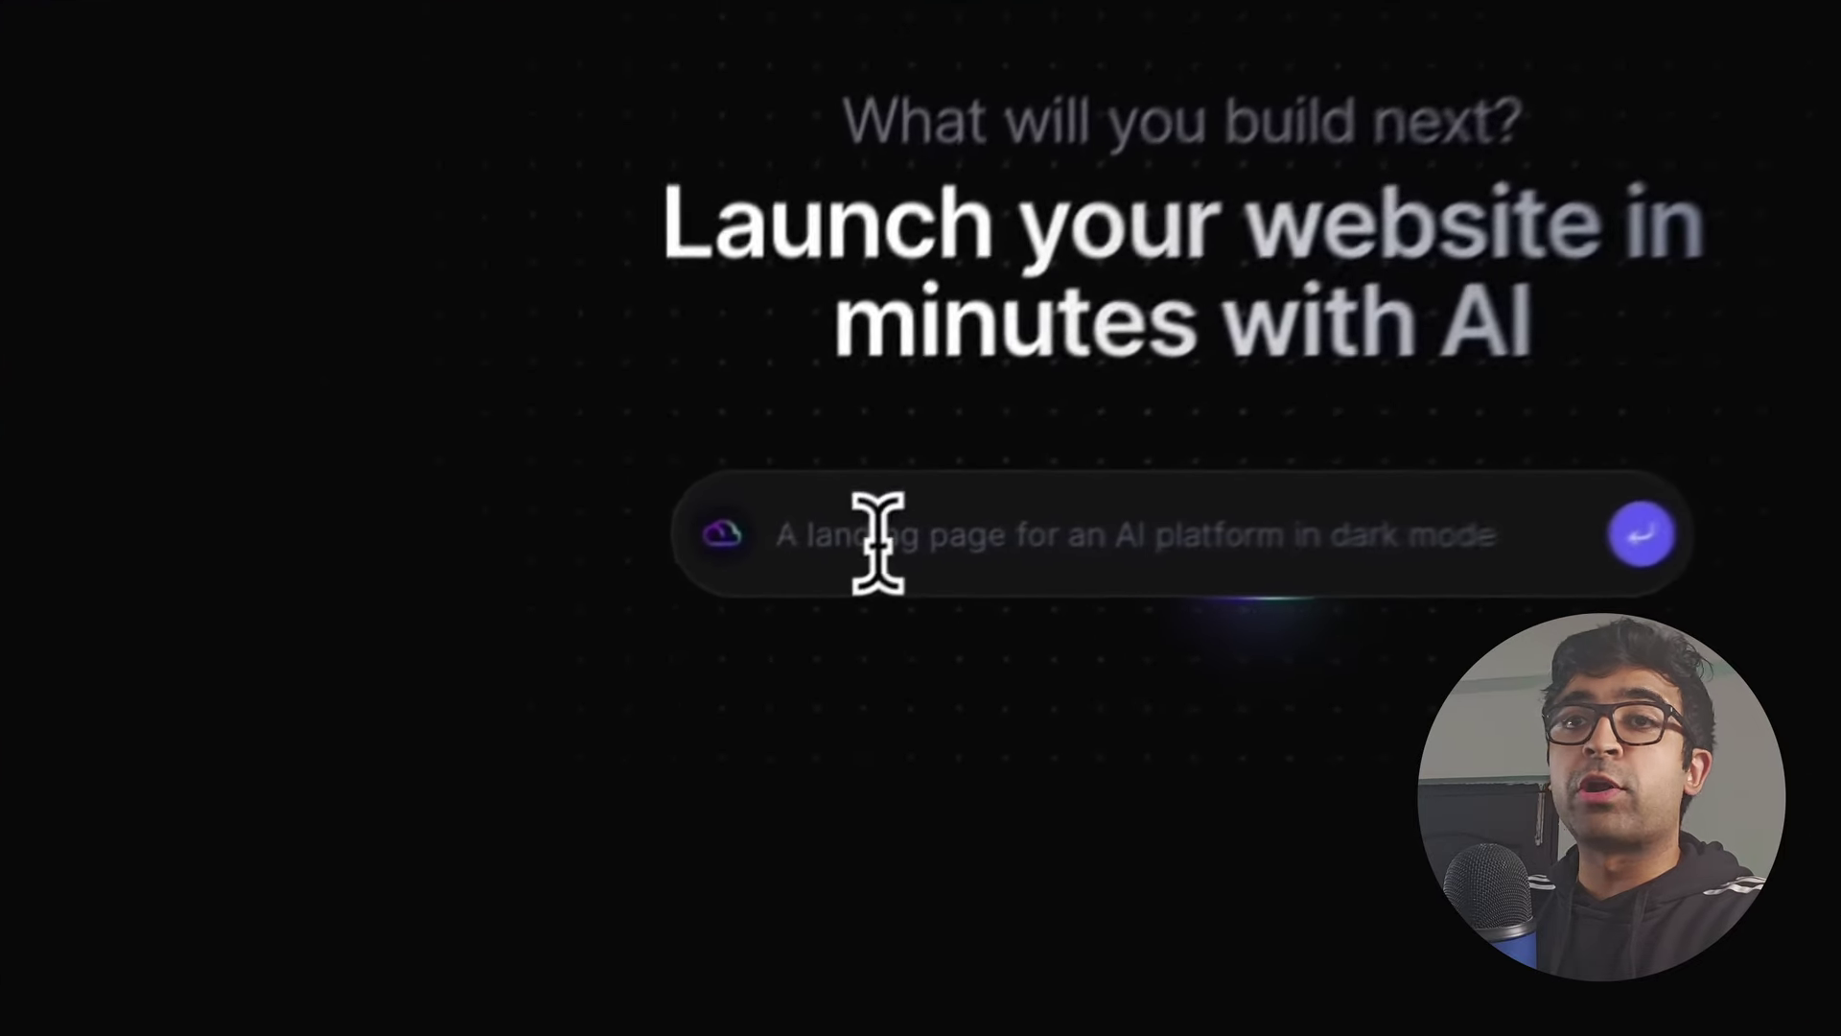
Step: Prompt Typedream with 'a landing page for an ai website builder', paste the brief, and generate the site
{"action": "type", "text": "a landing page for an ai website builder"}
{"action": "key", "text": "Return"}
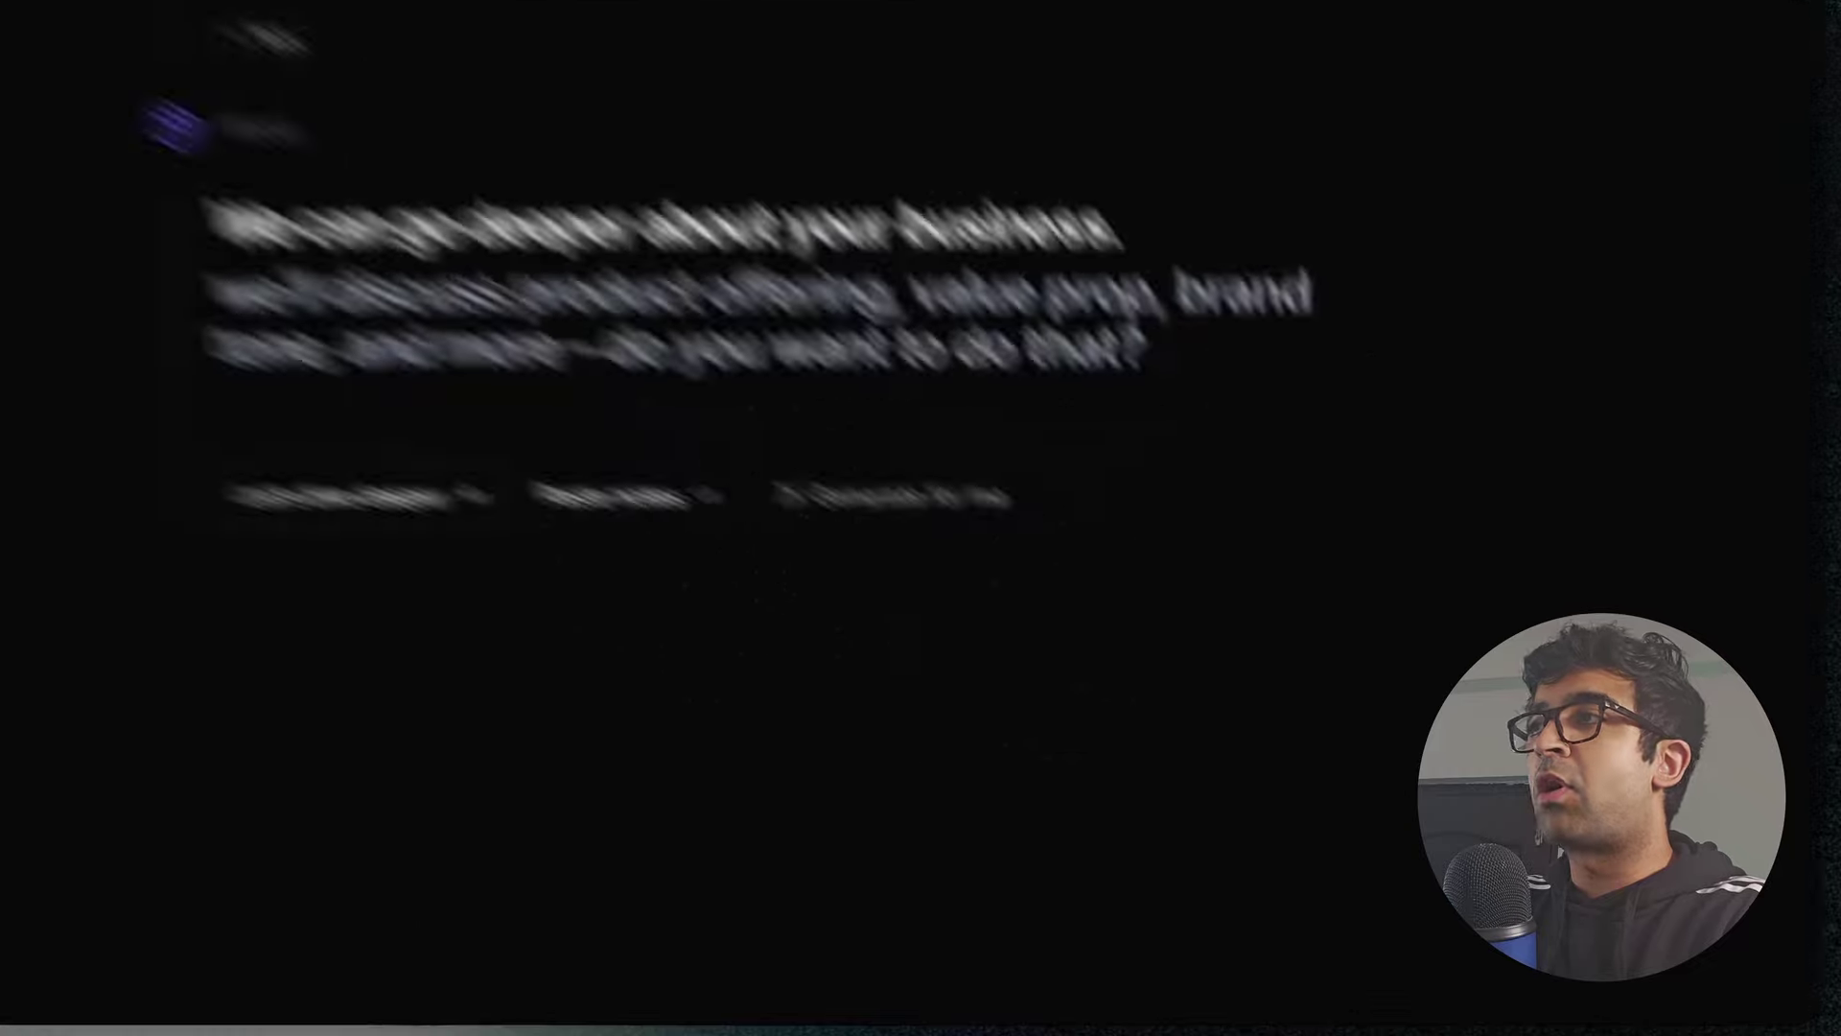
{"action": "left_click", "coordinate": [615, 496]}
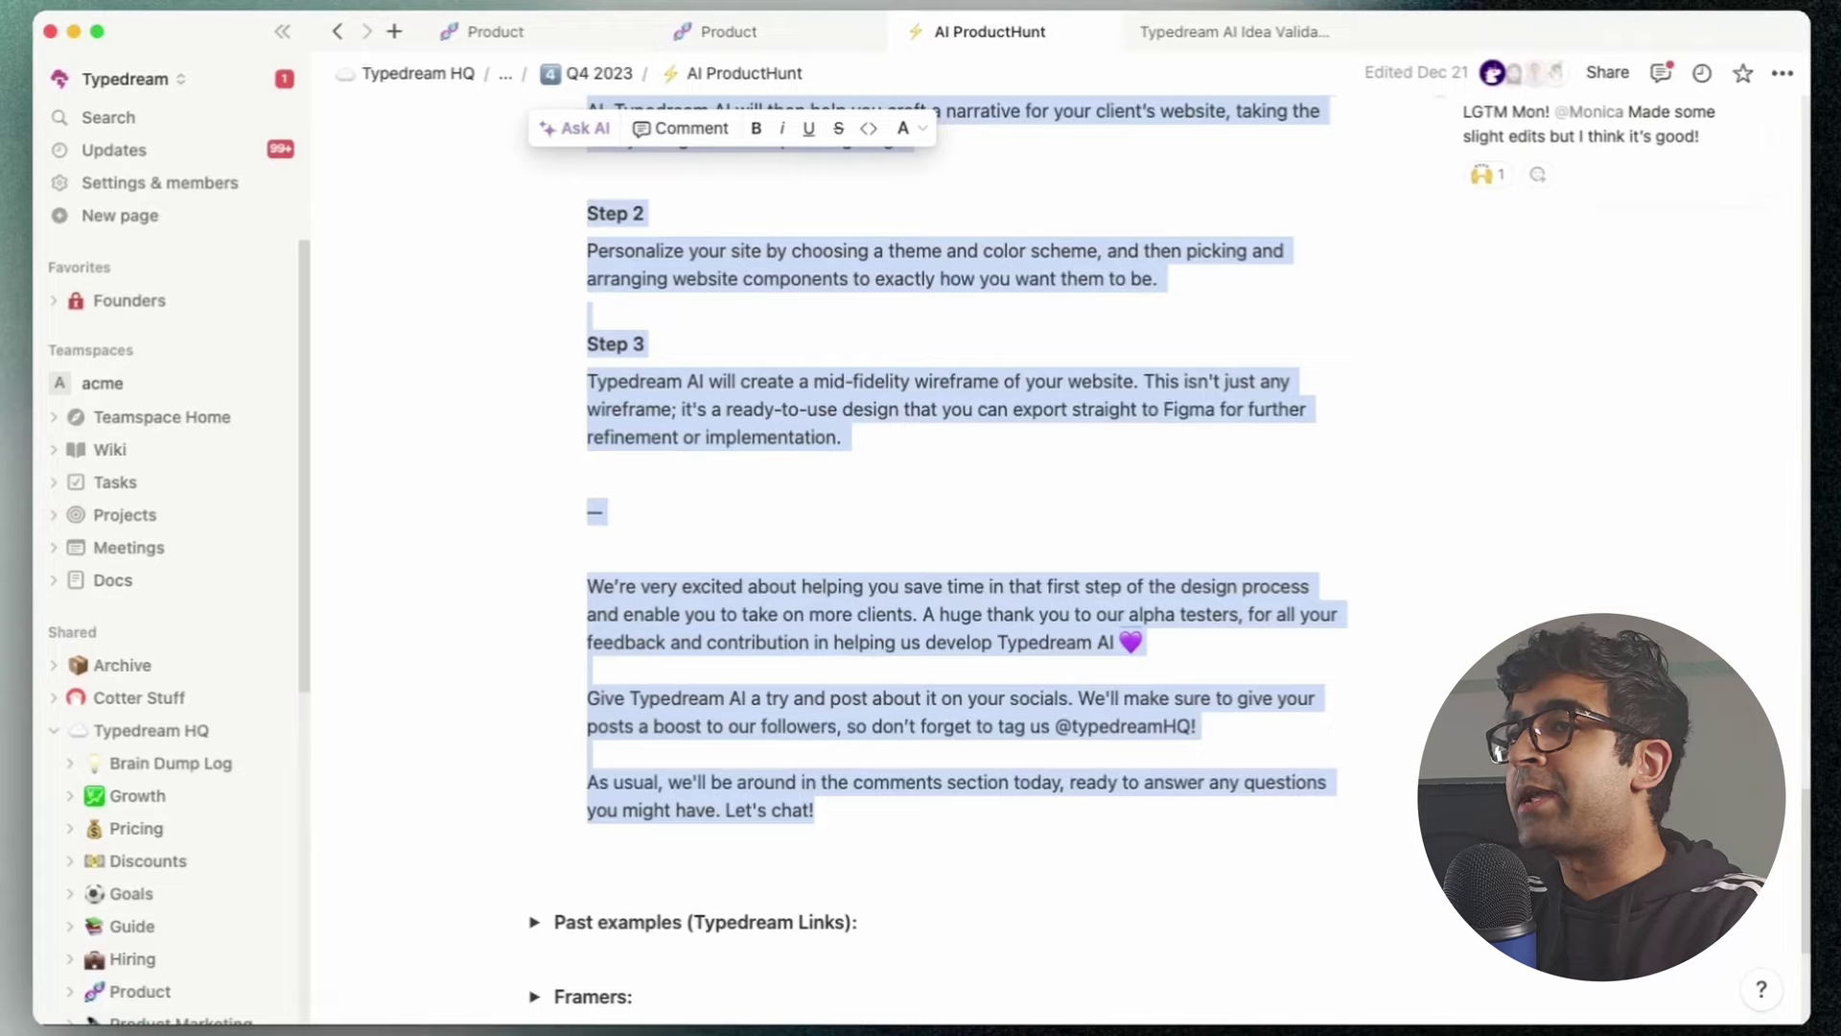
{"action": "left_click_drag", "start_coordinate": [815, 810], "coordinate": [587, 526]}
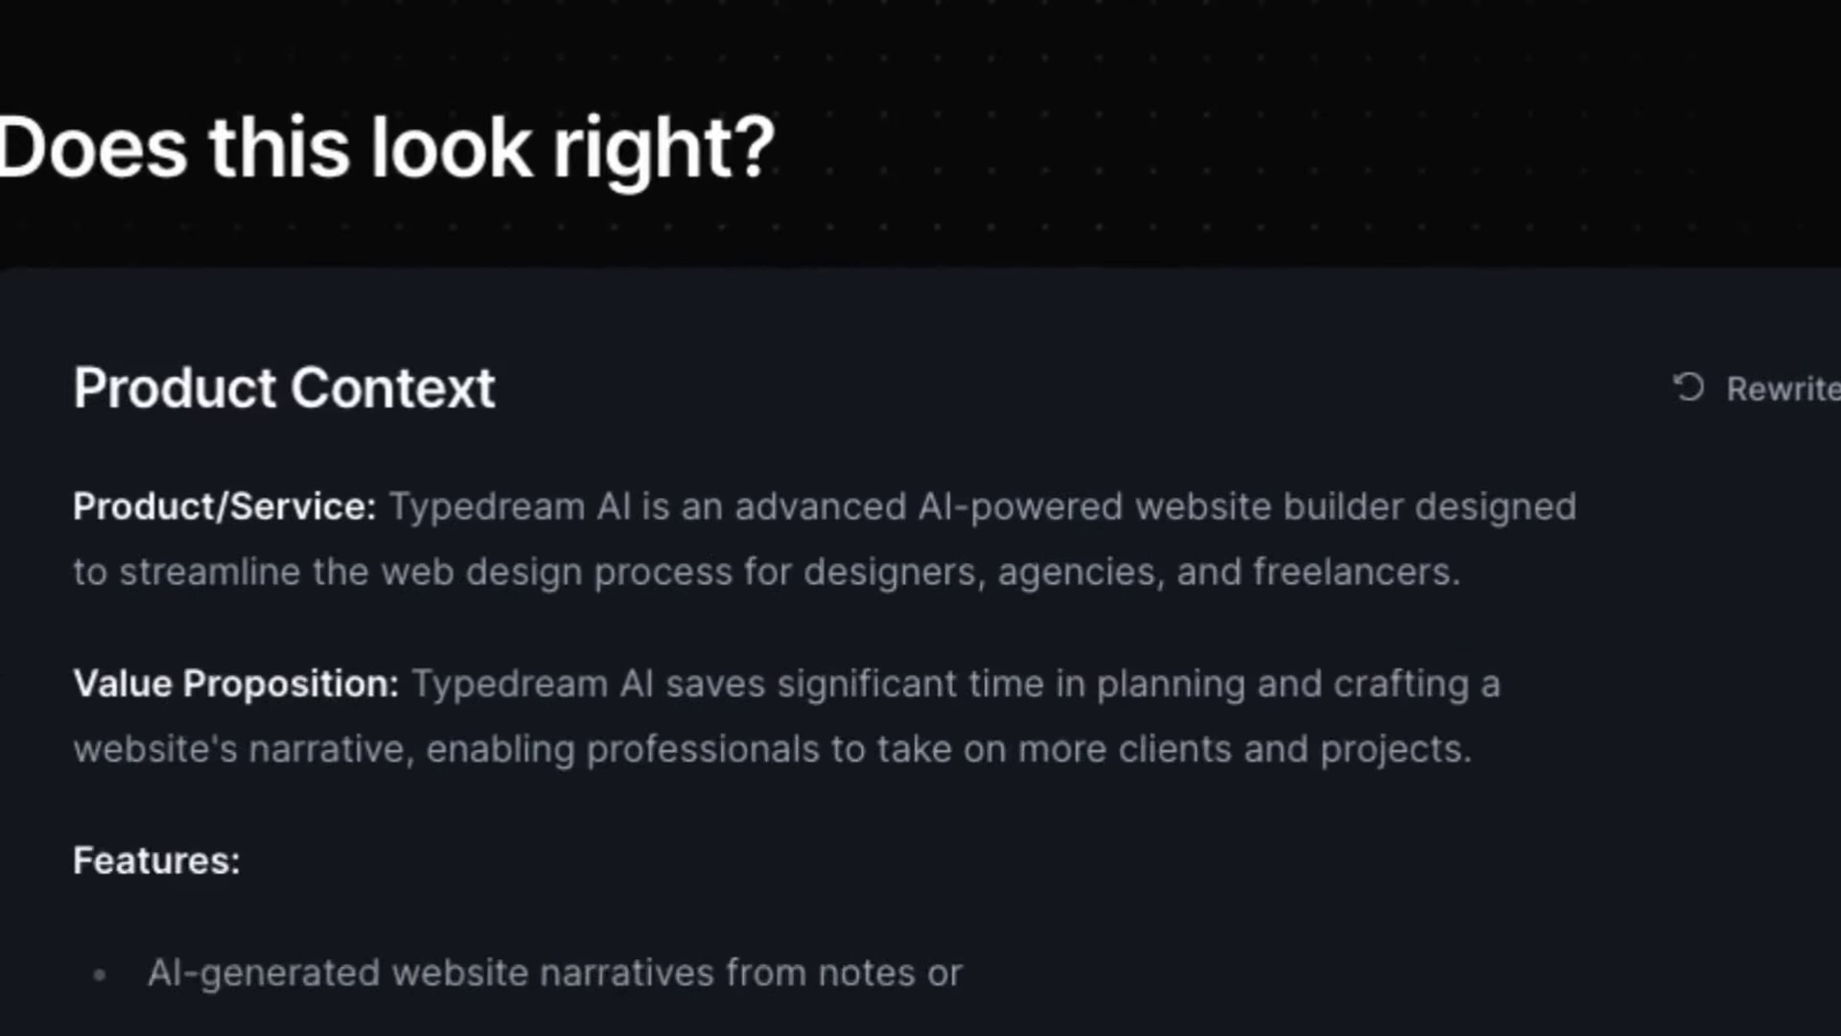
{"action": "left_click", "coordinate": [438, 369]}
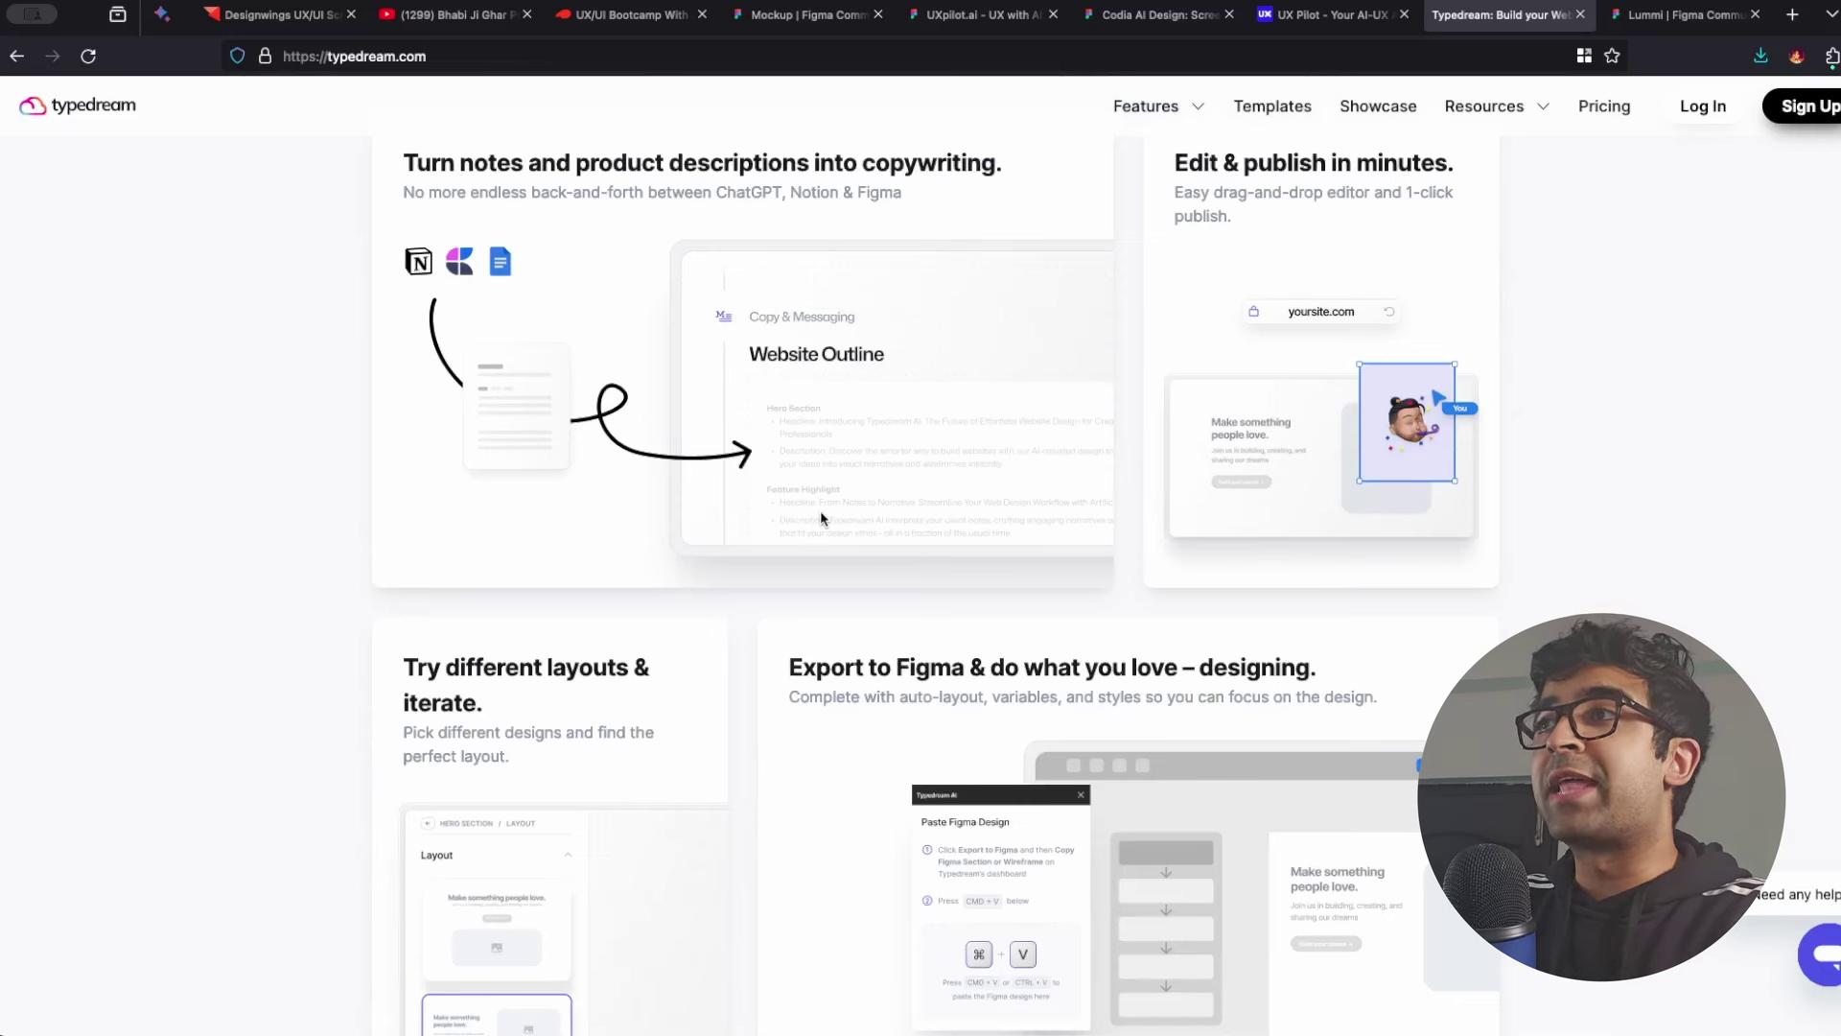
{"action": "scroll", "coordinate": [820, 510], "scroll_direction": "down", "scroll_amount": 8}
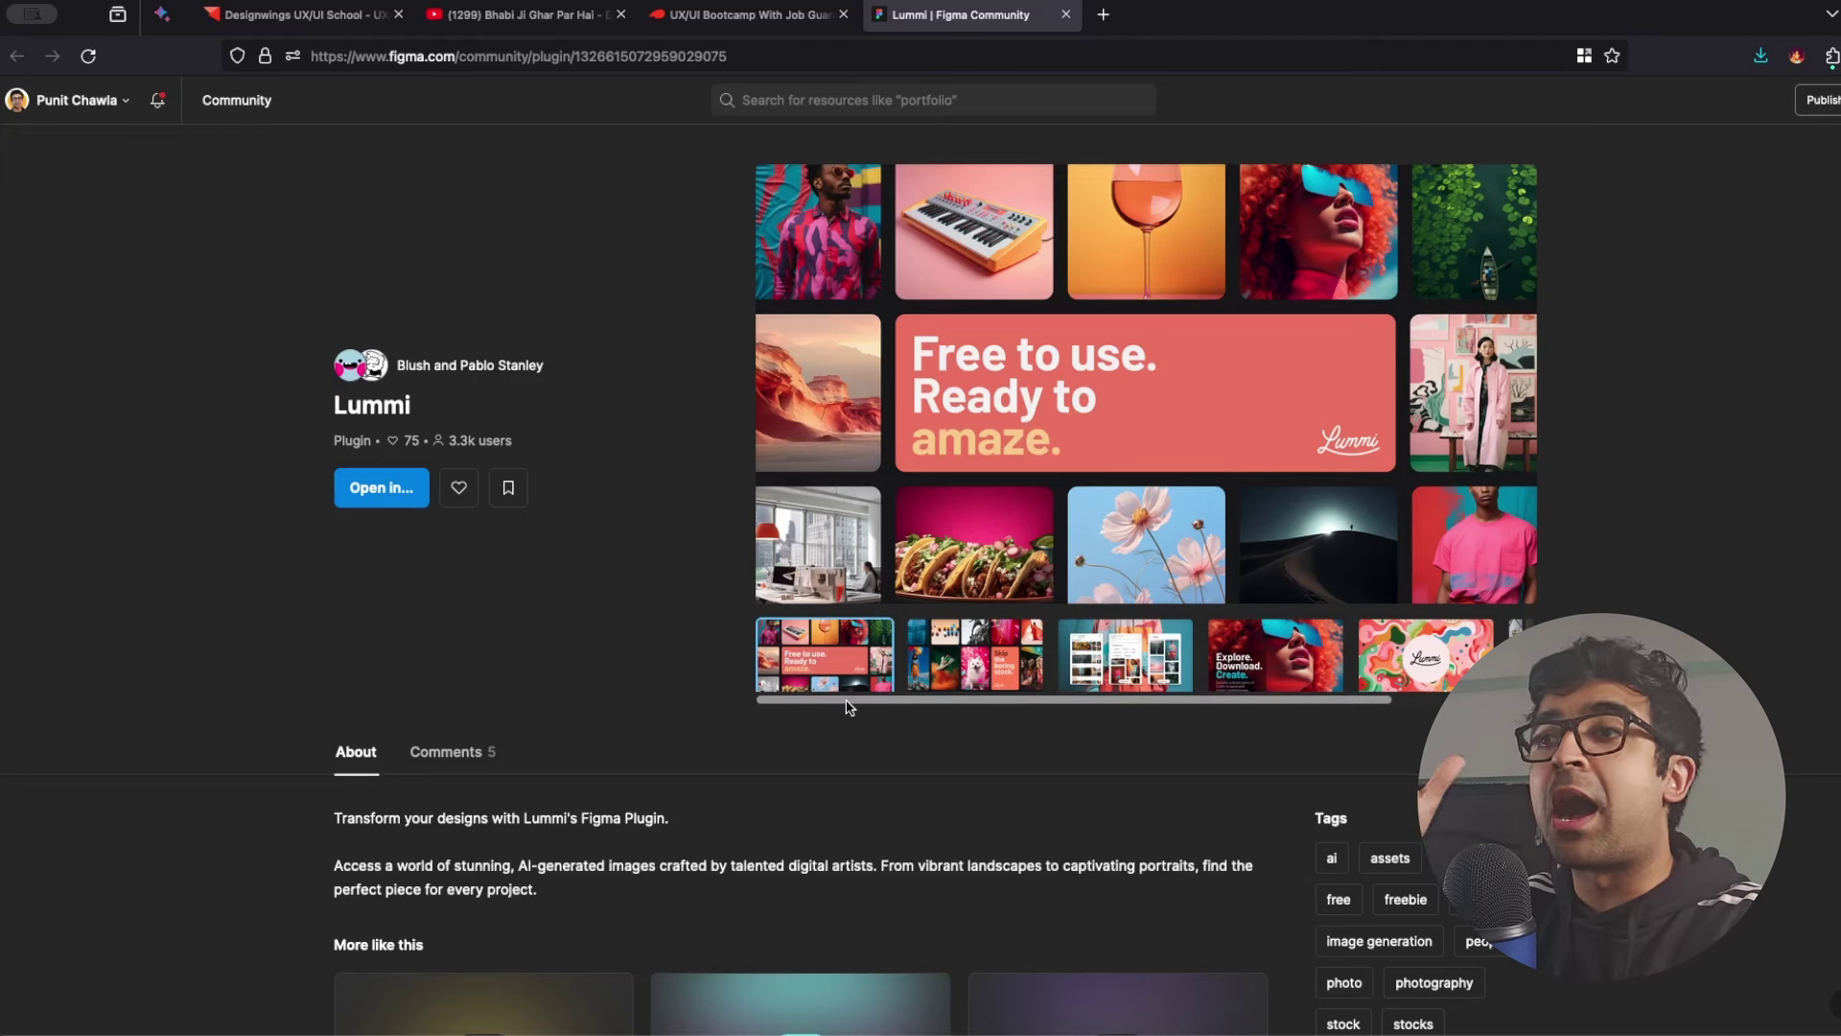
Step: Browse Lummi's preview images through Explore and Find the perfect vibe, back to the first thumbnails
{"action": "left_click", "coordinate": [978, 655]}
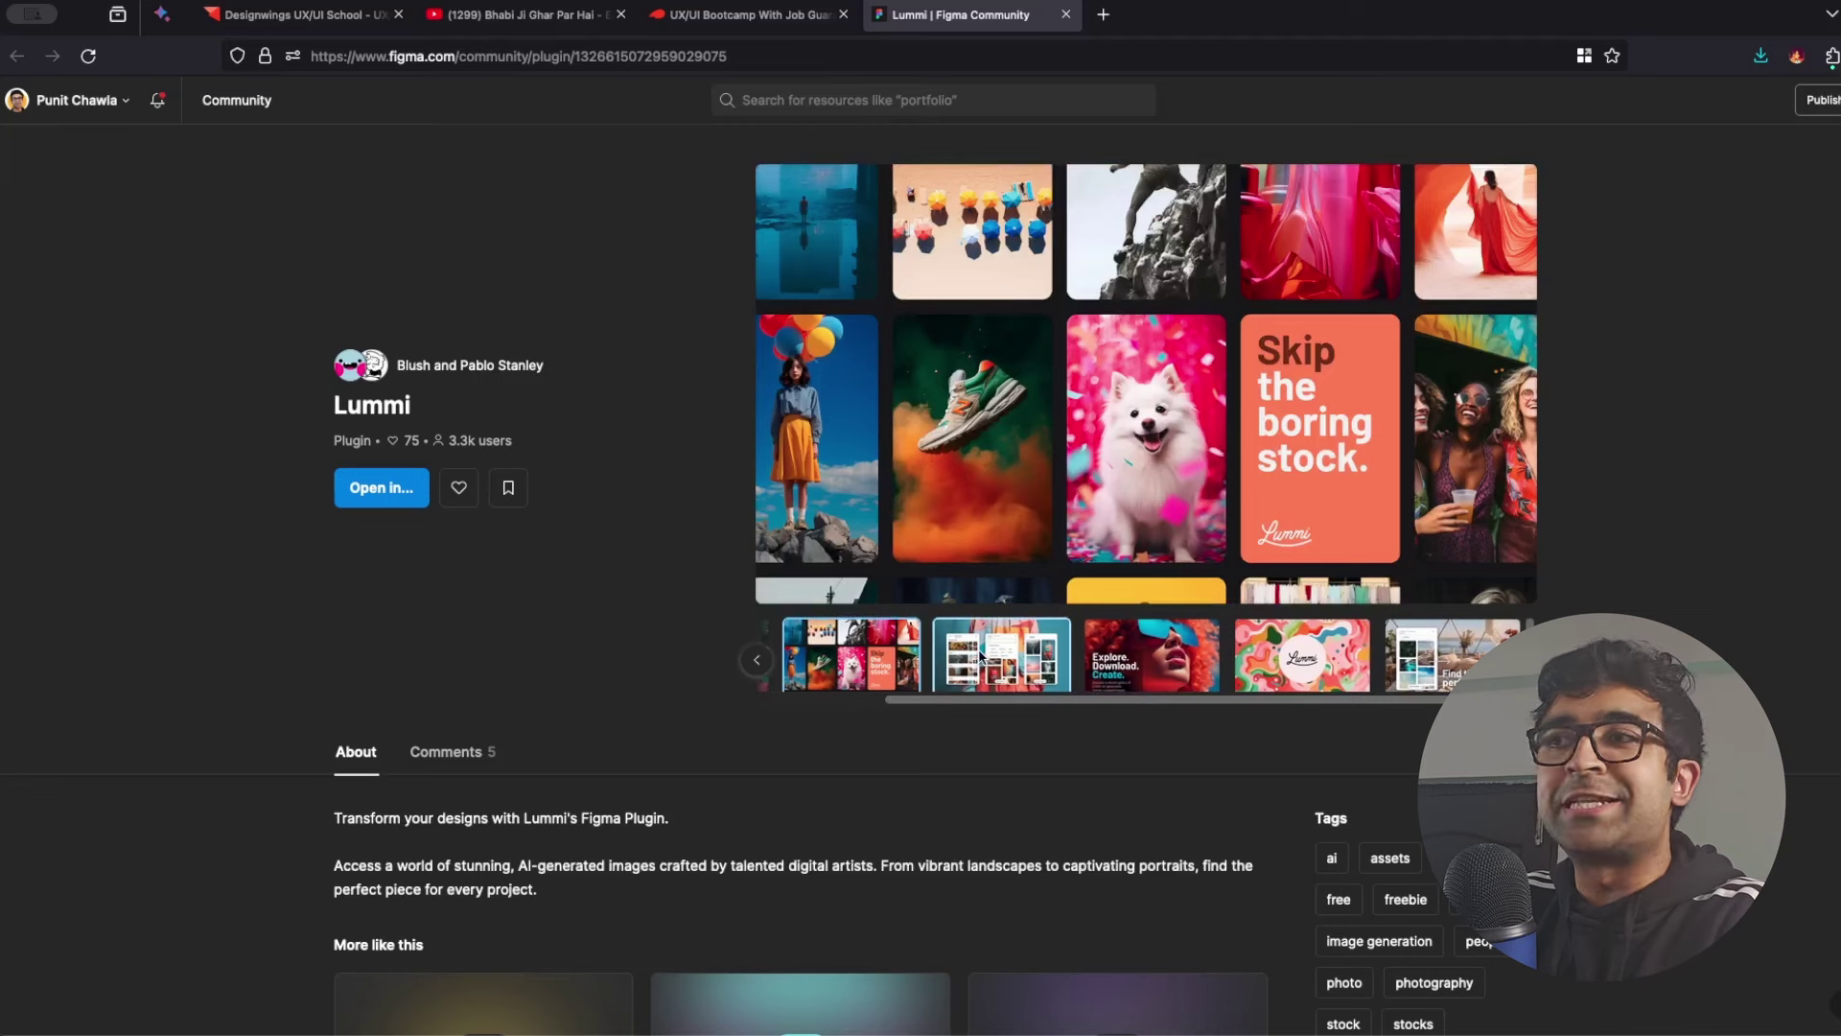
{"action": "left_click", "coordinate": [980, 655]}
{"action": "left_click", "coordinate": [1099, 643]}
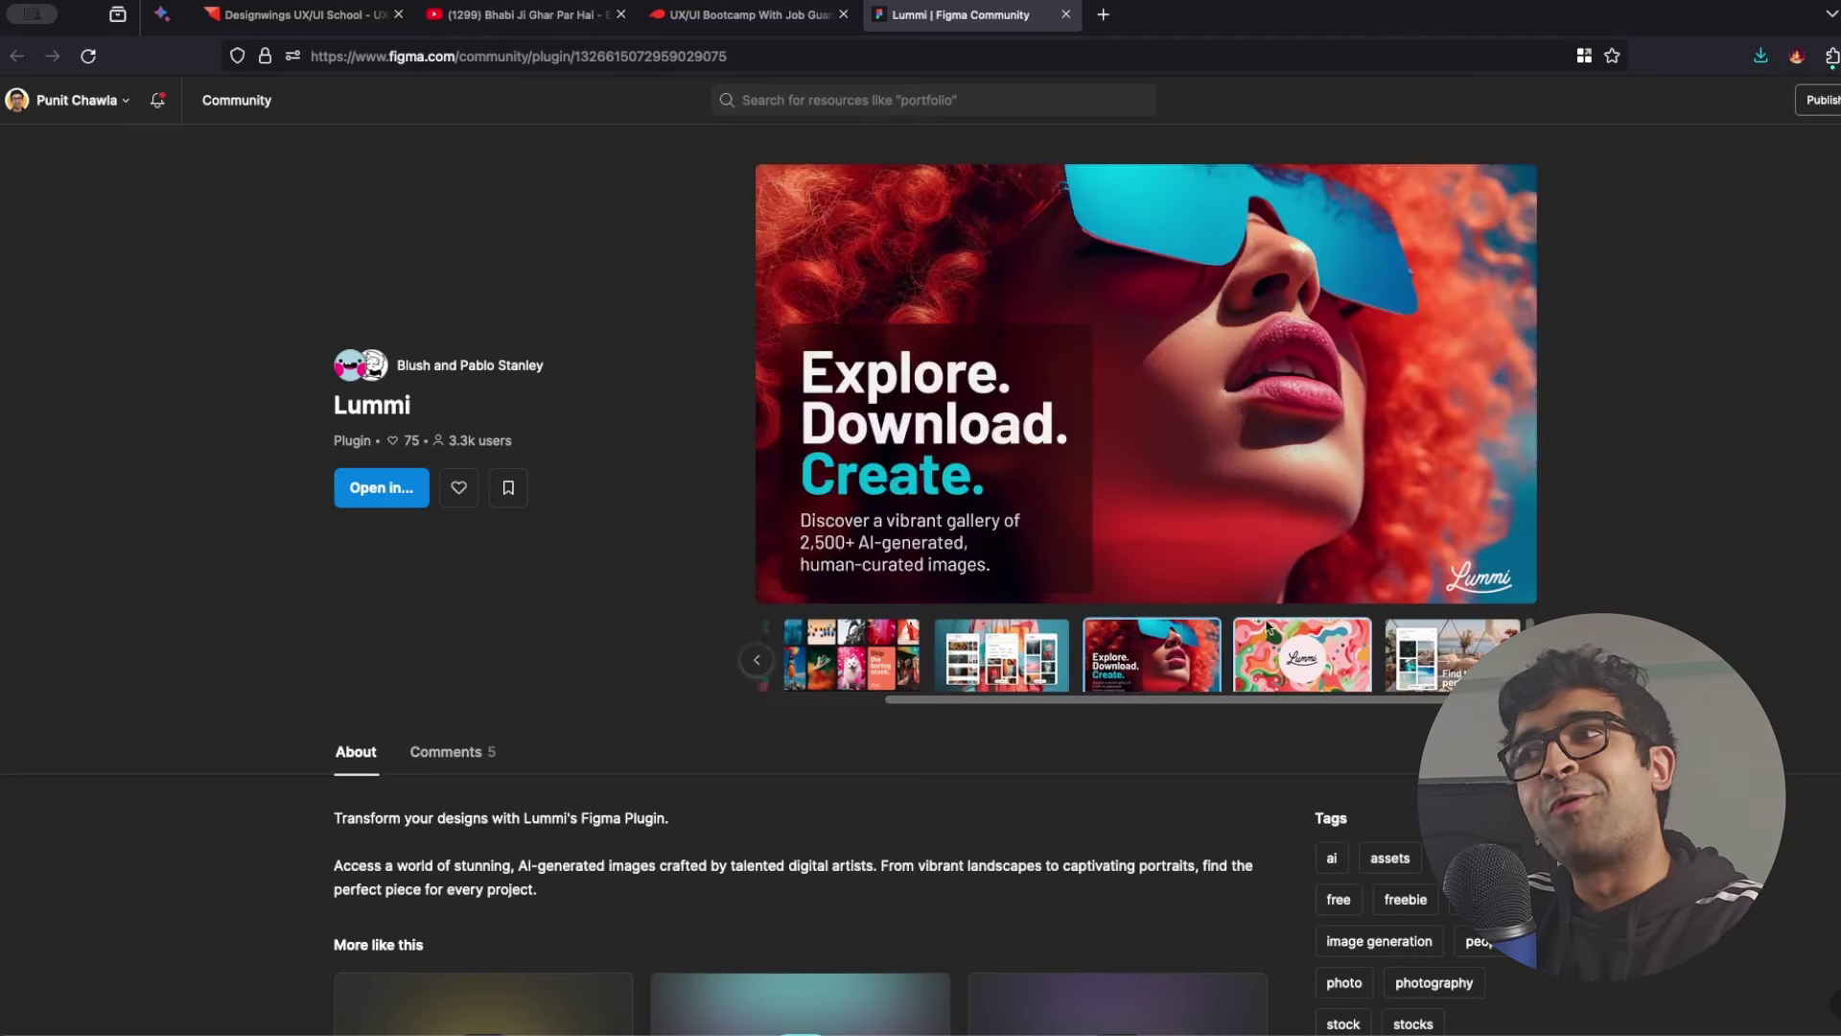
{"action": "left_click", "coordinate": [1300, 628]}
{"action": "left_click", "coordinate": [1434, 655]}
{"action": "left_click", "coordinate": [756, 659]}
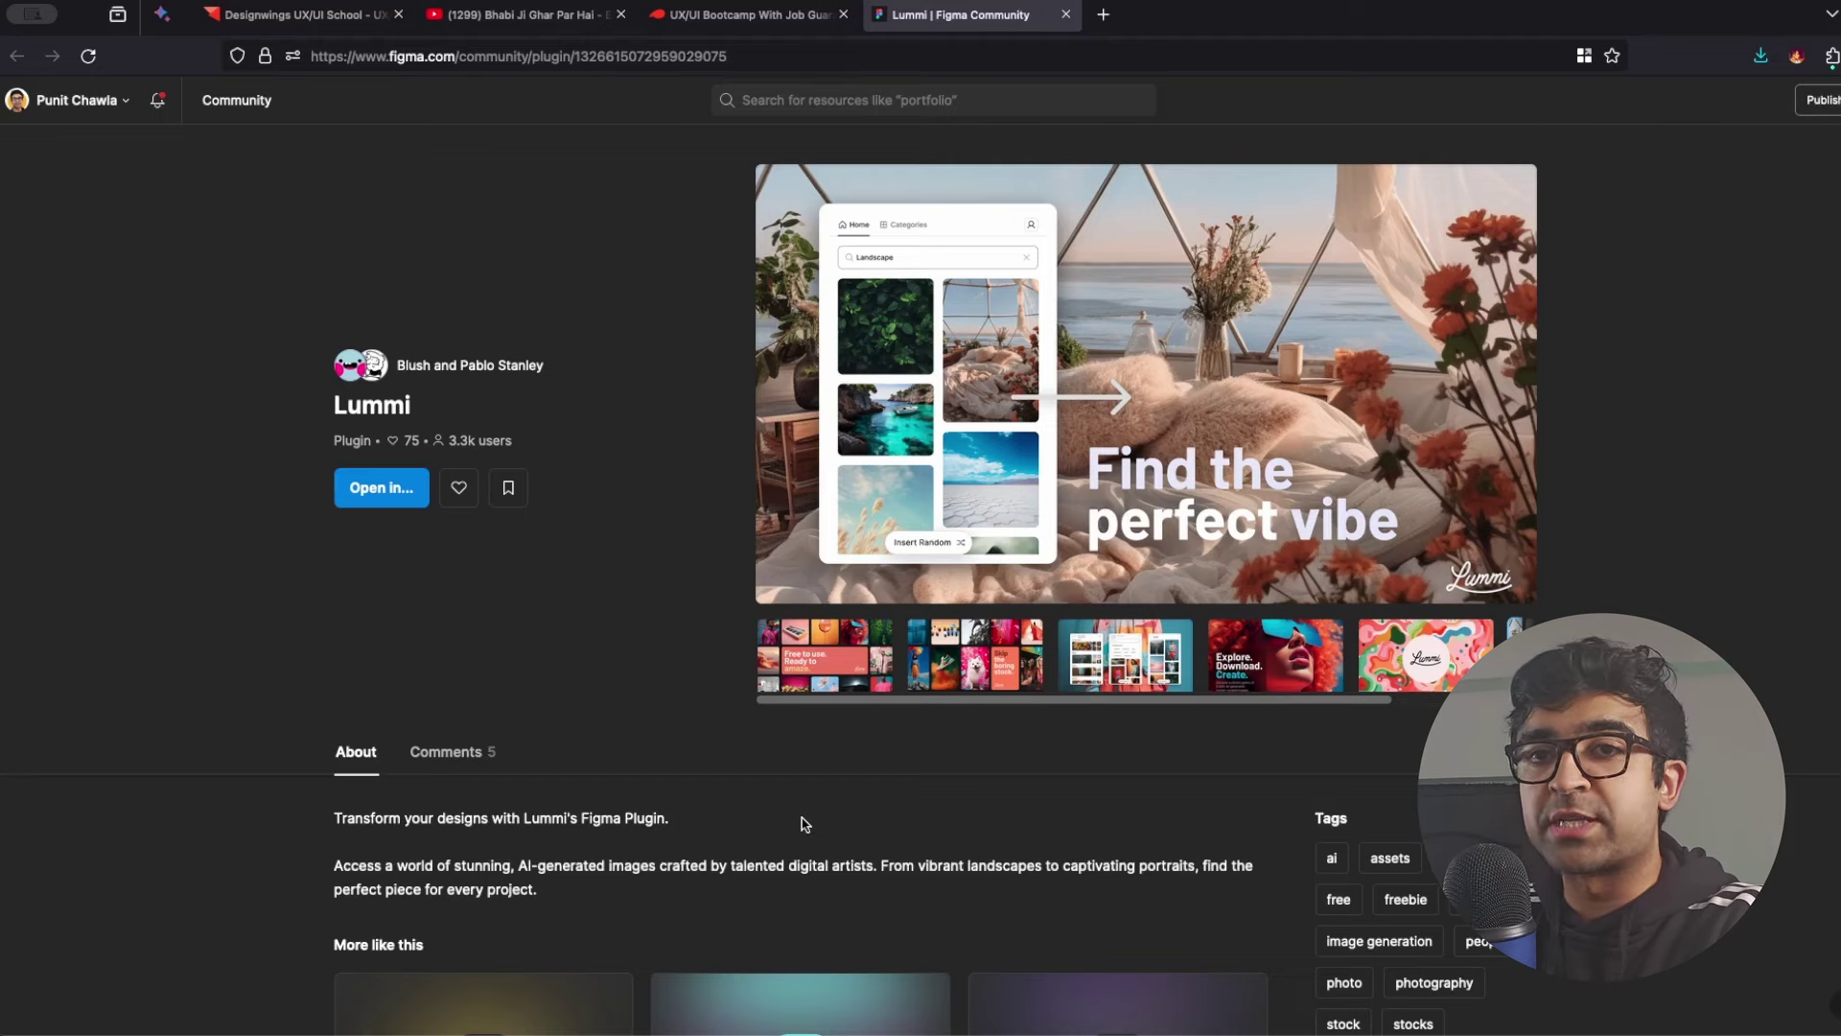
Step: Close the Lummi plugin tab with Ctrl+W
{"action": "key", "text": "ctrl+w"}
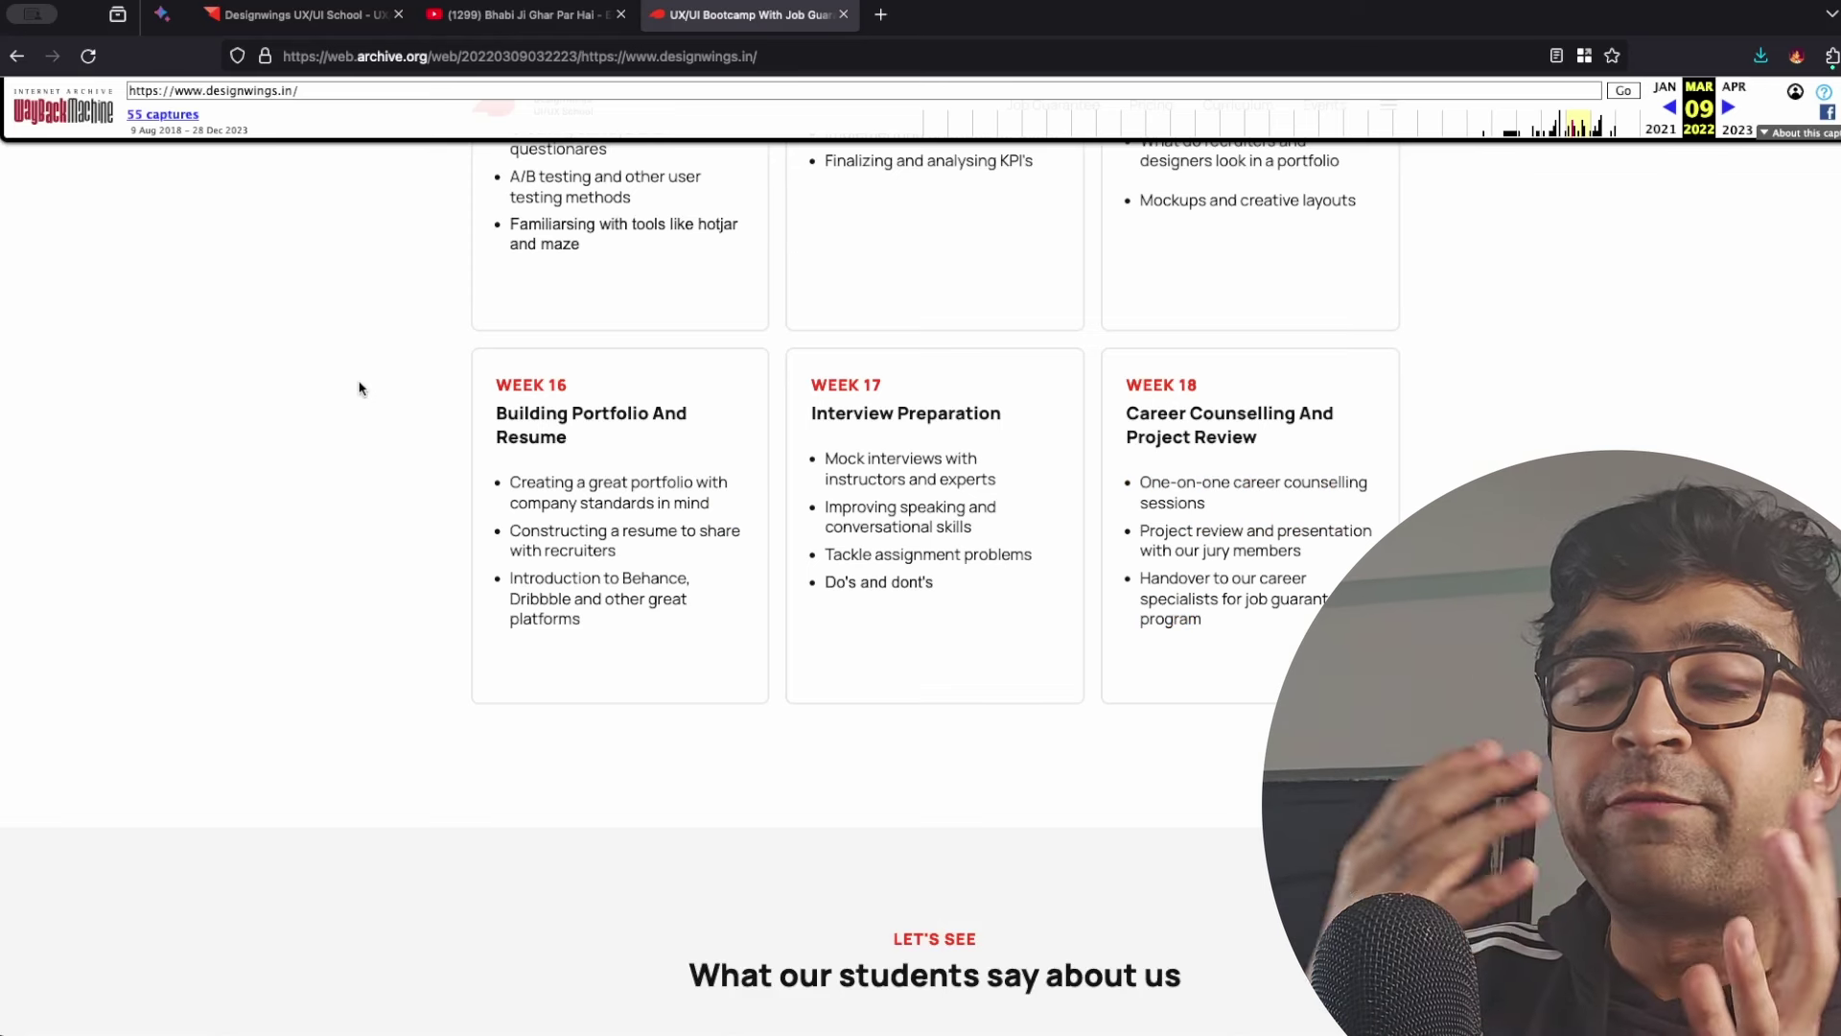